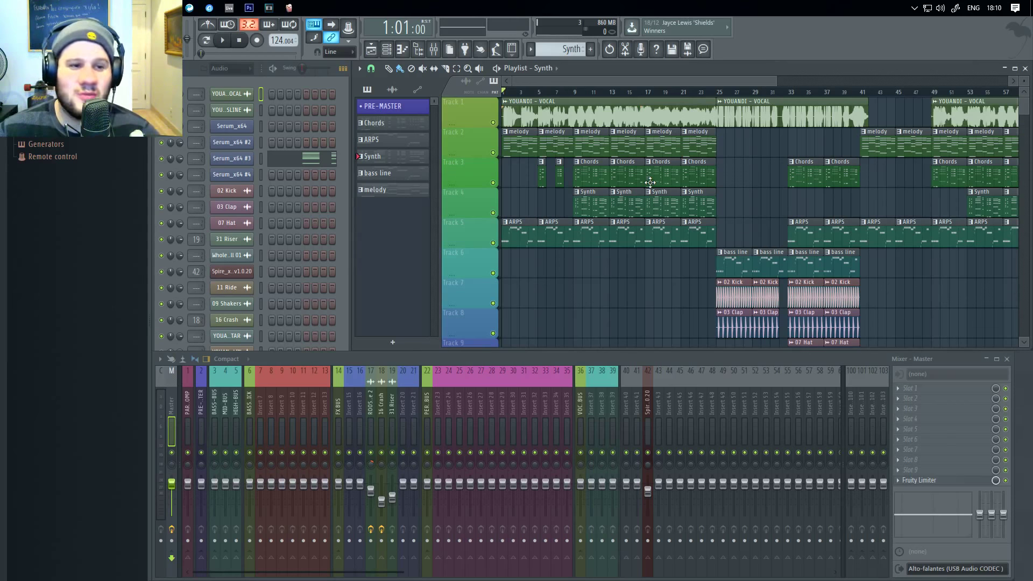
# Review the playlist arrangement and go through the Chords, ARPS, Synth, bass line and melody patterns to compare their contents.
pyautogui.scroll(-7, 651, 194)
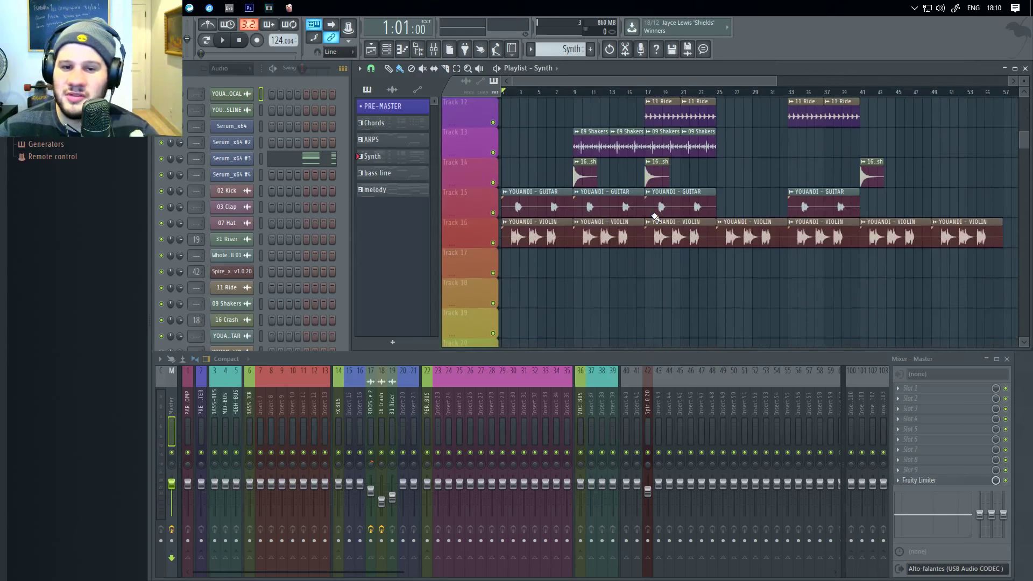
pyautogui.scroll(7, 655, 216)
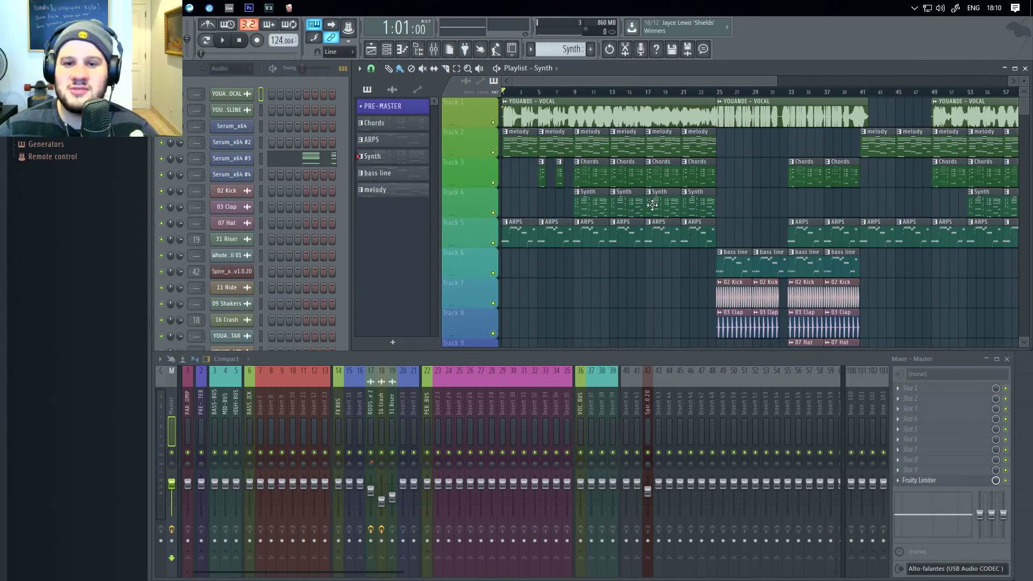
pyautogui.click(401, 124)
pyautogui.click(396, 142)
pyautogui.click(391, 156)
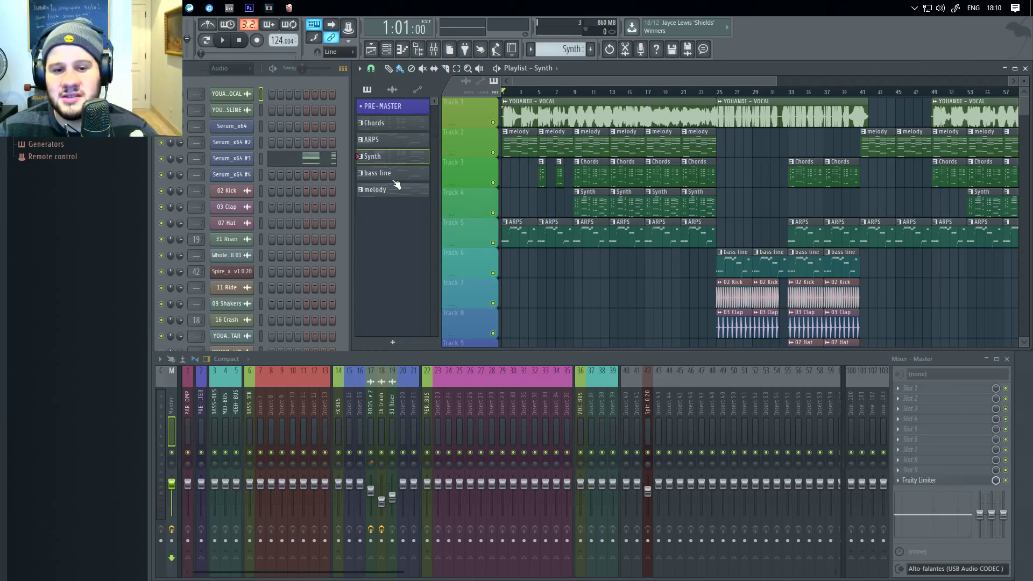
pyautogui.click(397, 187)
pyautogui.click(397, 172)
pyautogui.click(399, 127)
pyautogui.click(398, 141)
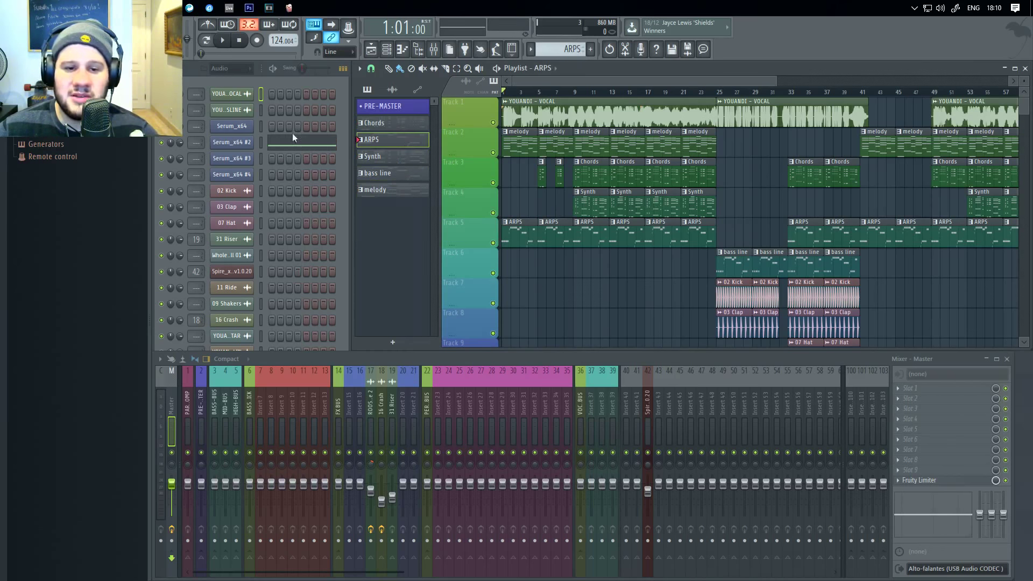
pyautogui.click(384, 159)
pyautogui.click(398, 175)
pyautogui.click(400, 189)
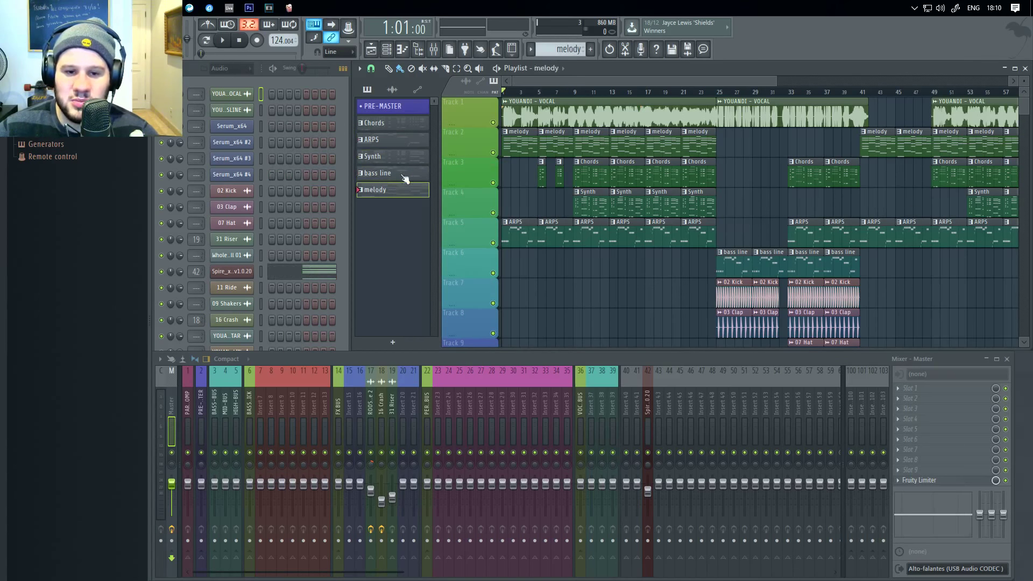
pyautogui.click(393, 127)
pyautogui.click(425, 142)
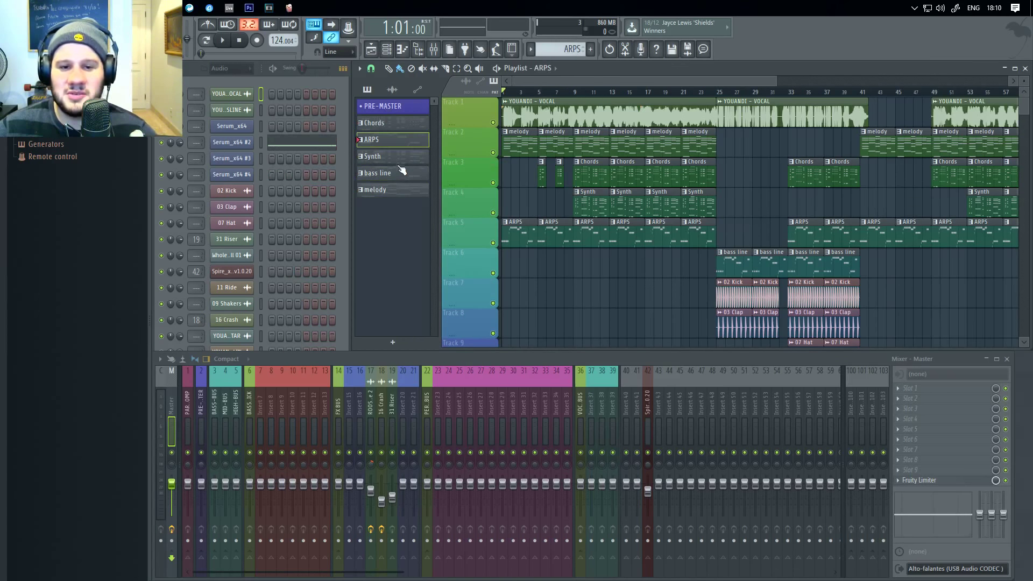
pyautogui.click(400, 168)
pyautogui.click(402, 173)
pyautogui.click(417, 191)
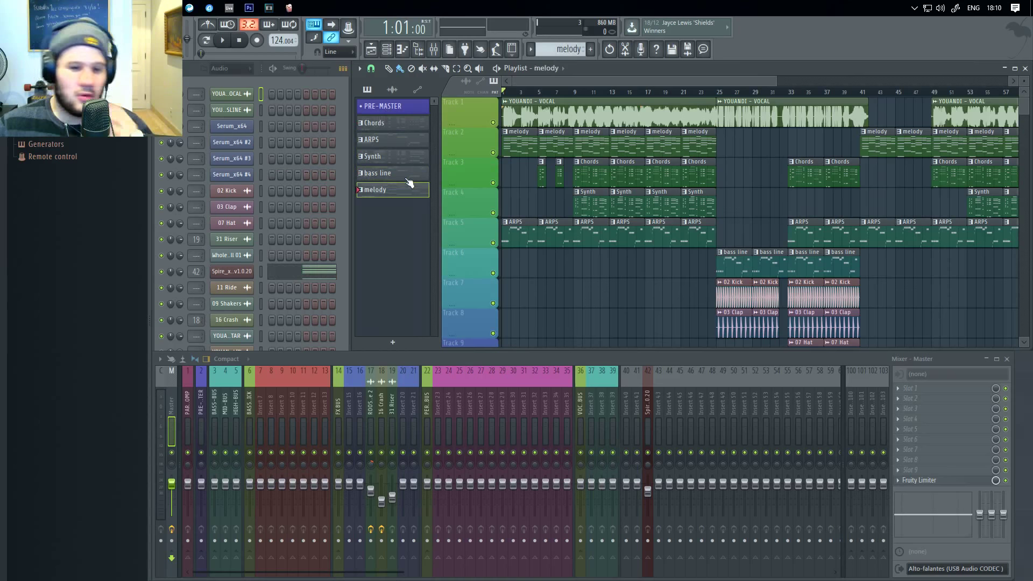
pyautogui.click(395, 124)
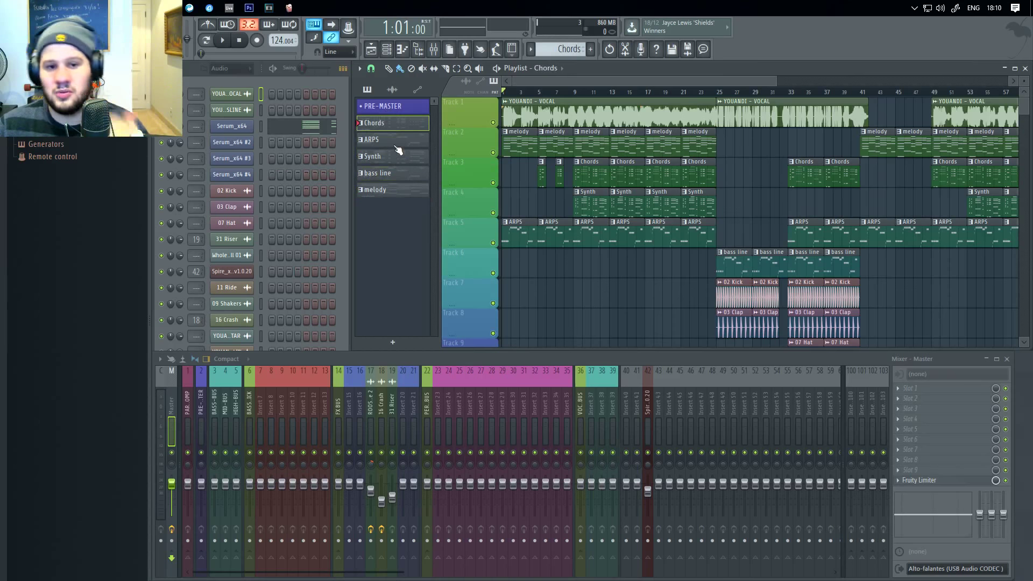
pyautogui.click(399, 142)
# Change the Chords pattern's colour to red, keeping its name.
pyautogui.click(403, 128)
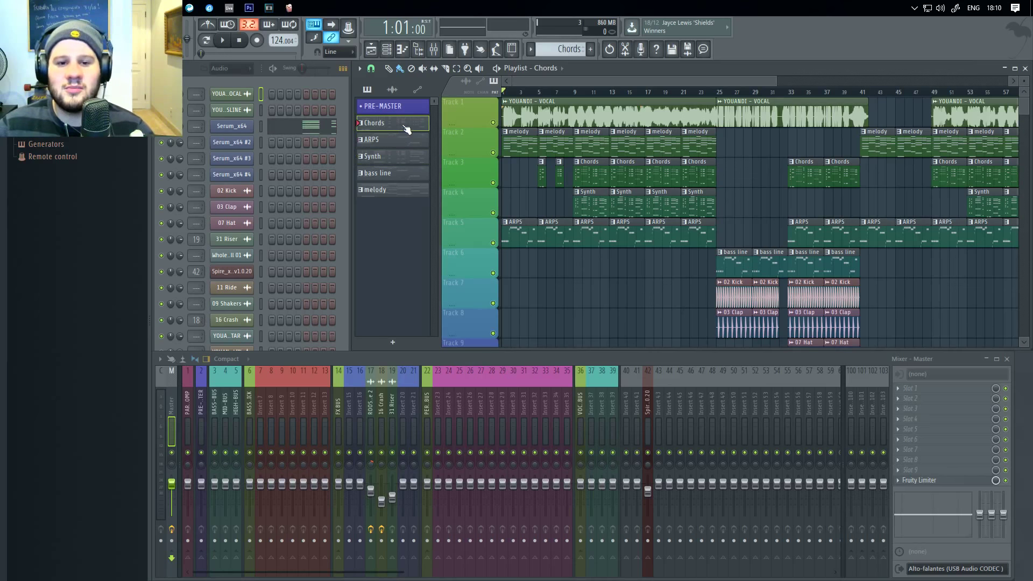
pyautogui.rightClick(406, 129)
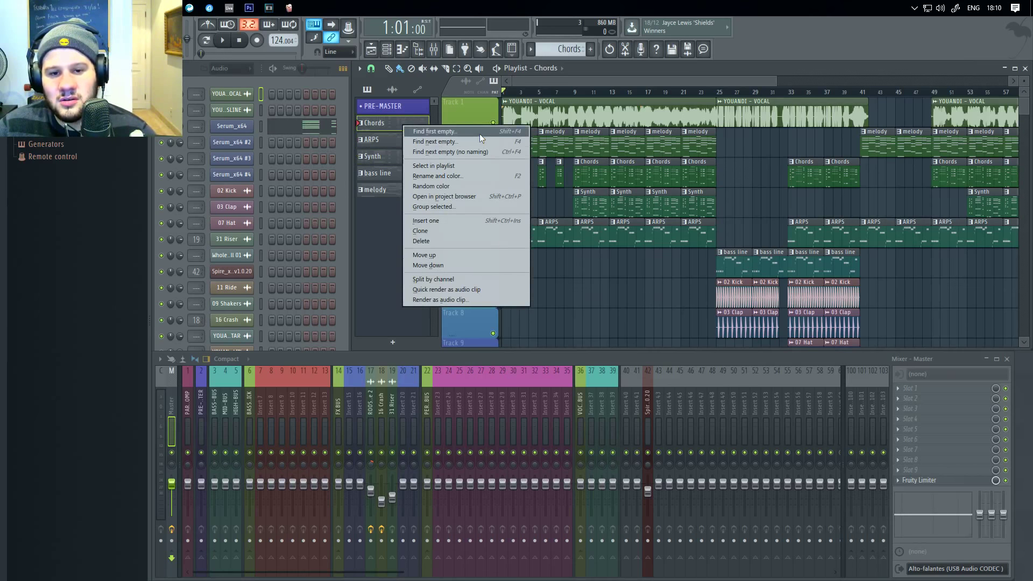
pyautogui.click(469, 176)
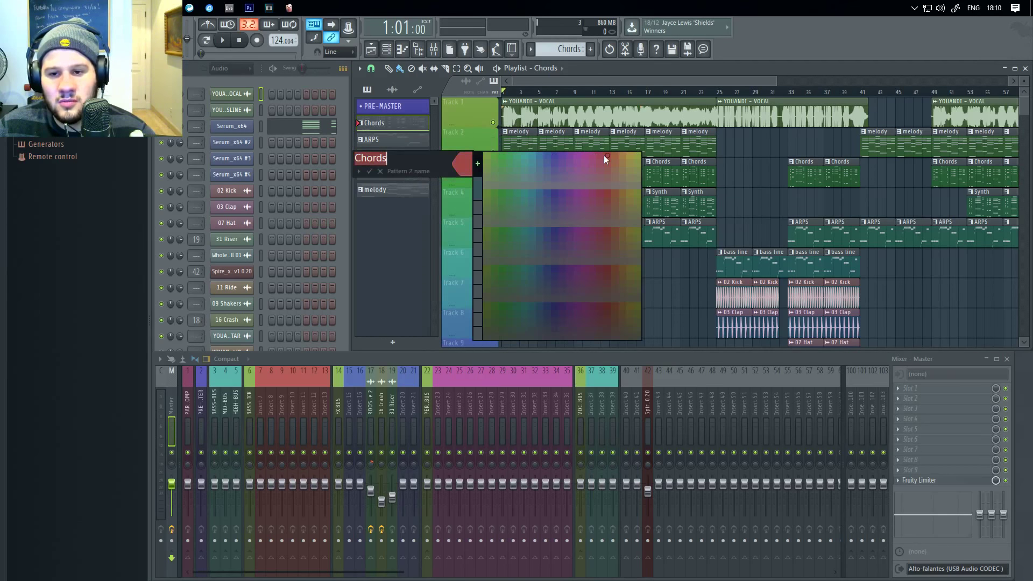
pyautogui.click(605, 155)
pyautogui.press('Return')
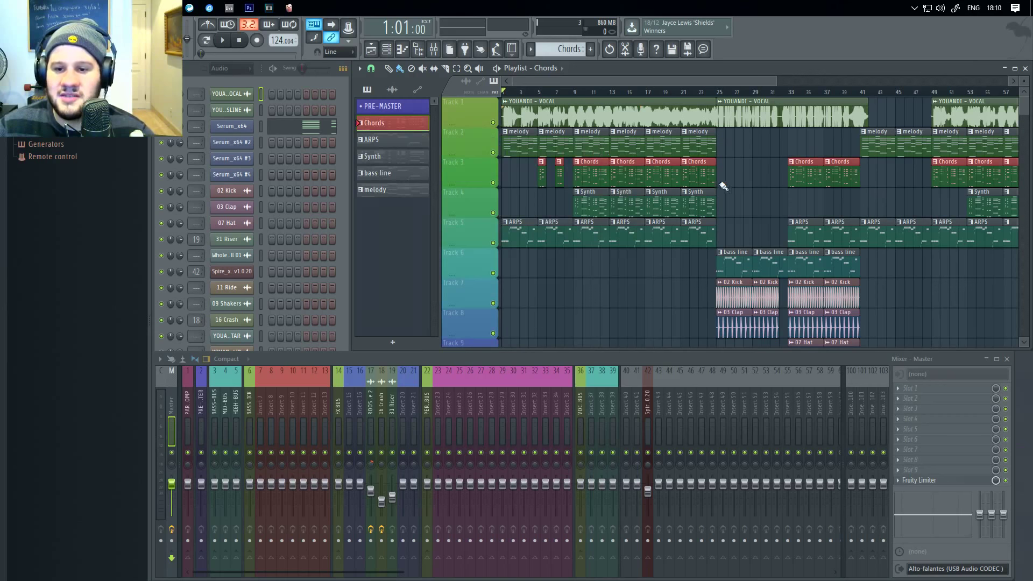
pyautogui.moveTo(632, 81); pyautogui.dragTo(505, 90)
# Recolour the ARPS pattern dark blue, keeping its name.
pyautogui.click(397, 139)
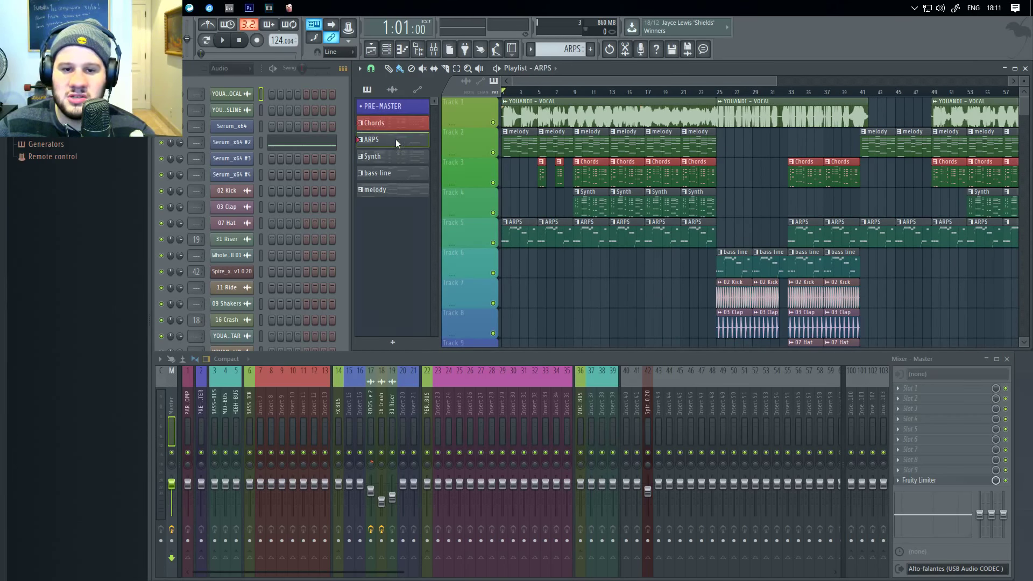
pyautogui.rightClick(396, 139)
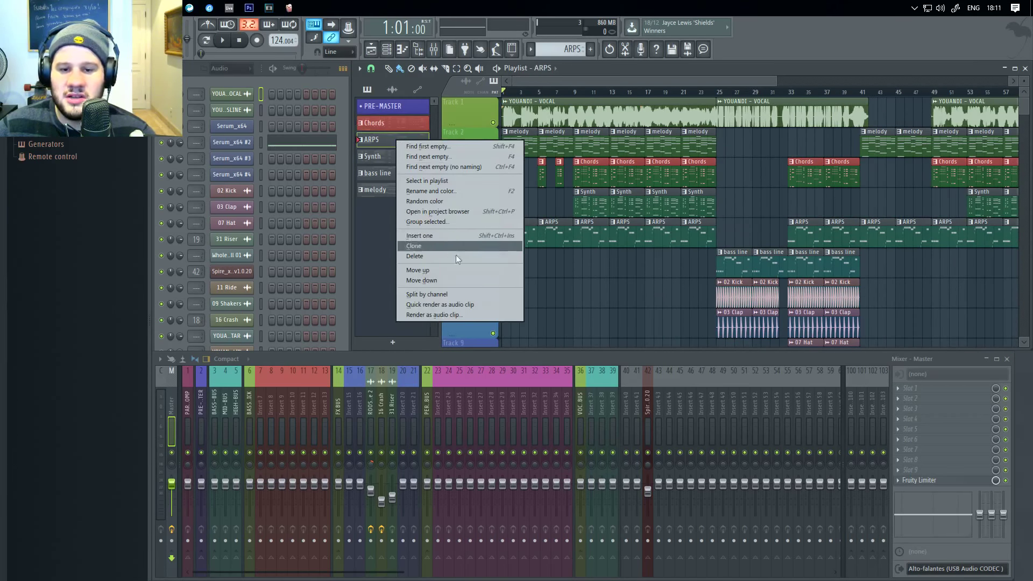
pyautogui.click(465, 191)
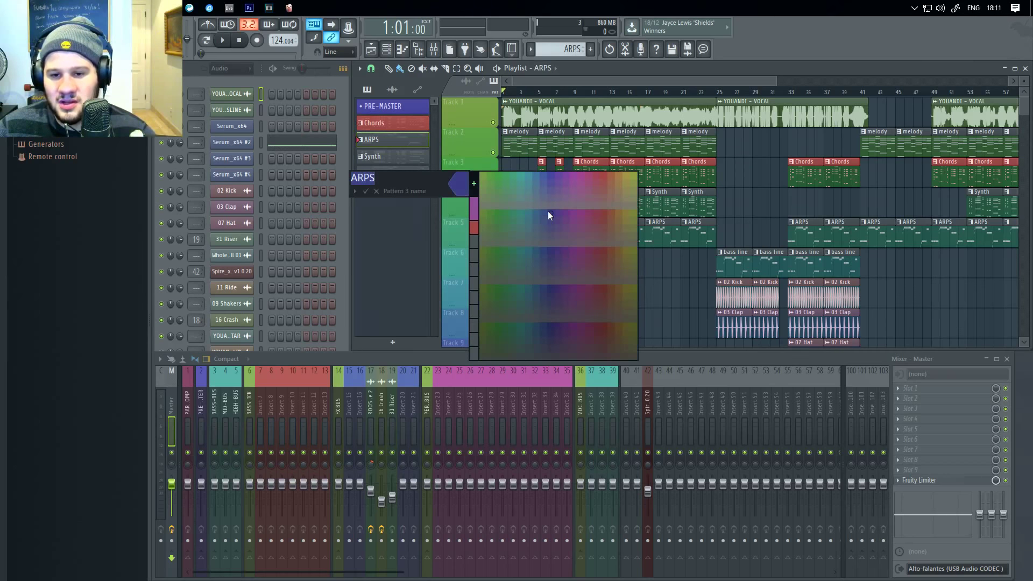
pyautogui.click(548, 211)
pyautogui.press('Return')
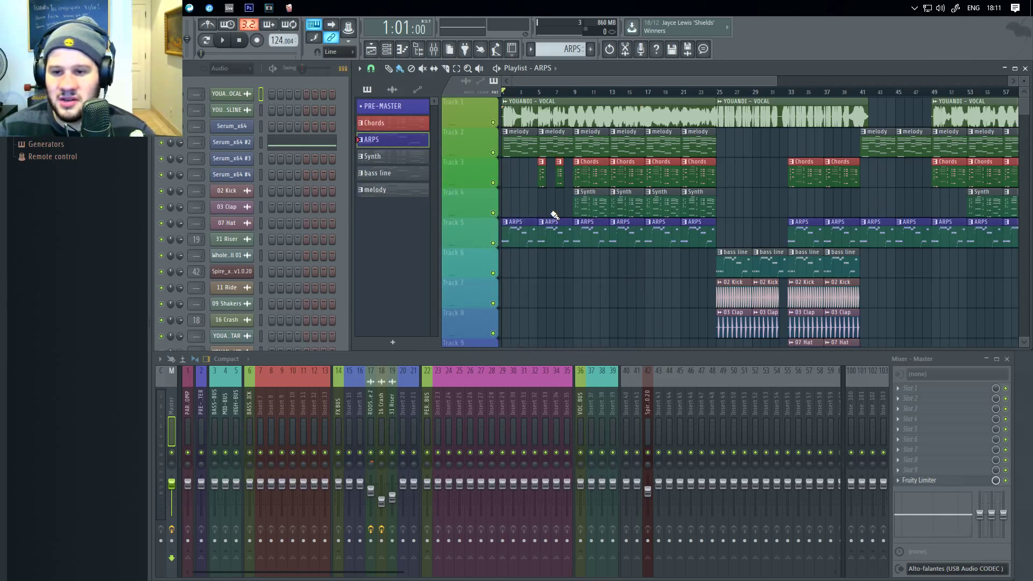
pyautogui.rightClick(411, 163)
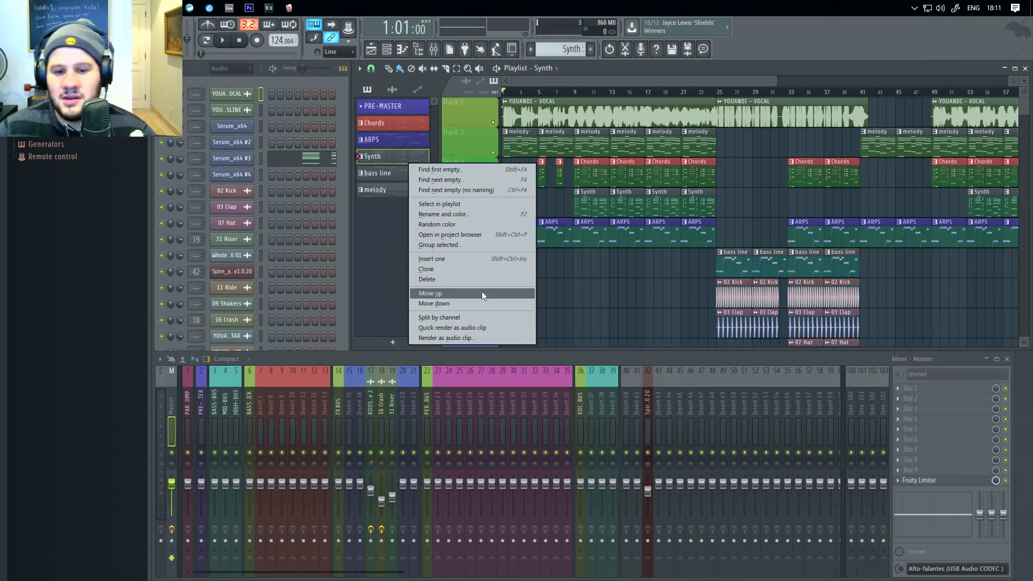
pyautogui.click(395, 301)
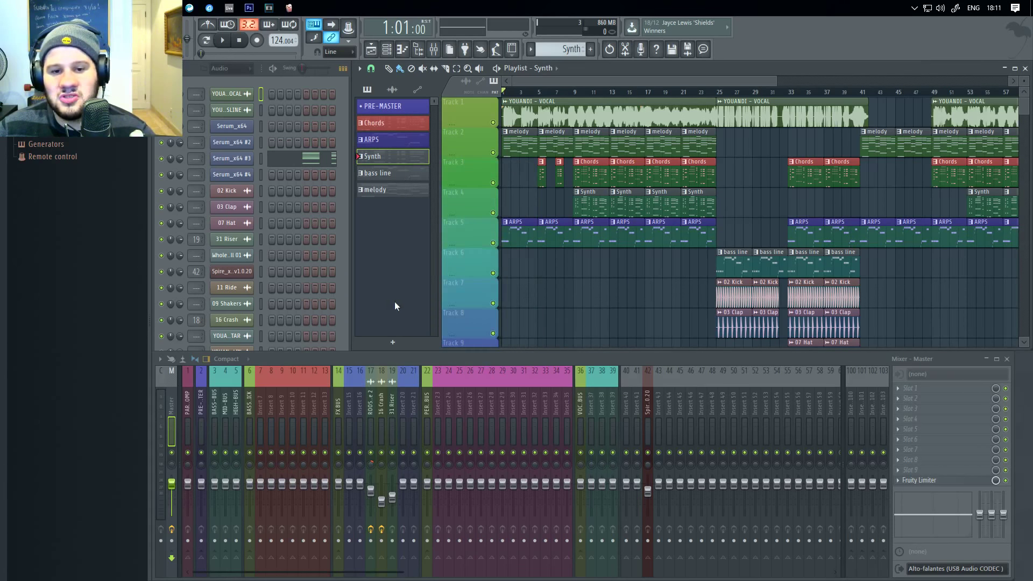
pyautogui.click(397, 107)
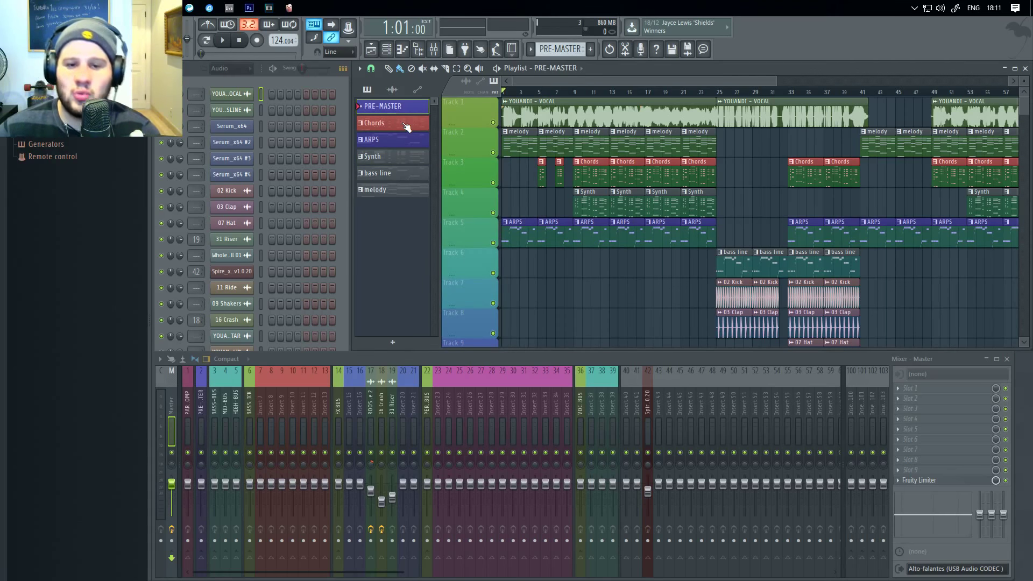
pyautogui.click(410, 141)
# Give the Synth pattern a turquoise colour without changing its name.
pyautogui.rightClick(408, 155)
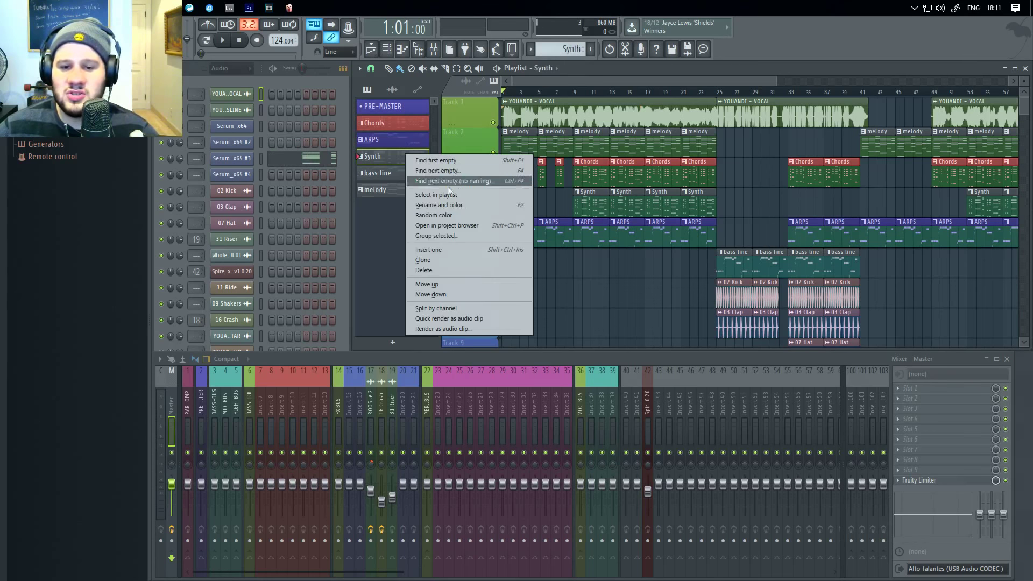
pyautogui.click(473, 205)
pyautogui.moveTo(476, 198)
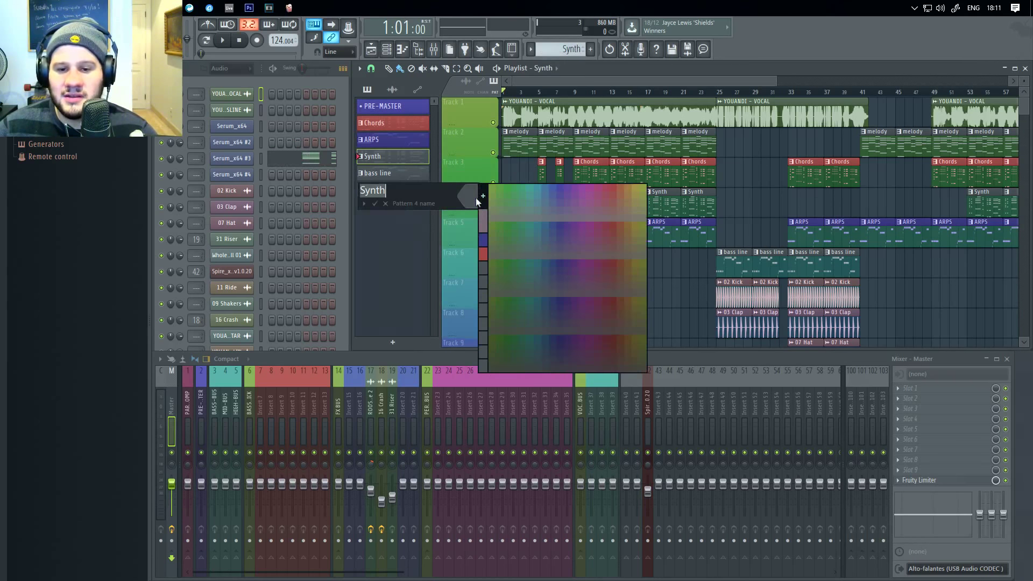
pyautogui.click(527, 189)
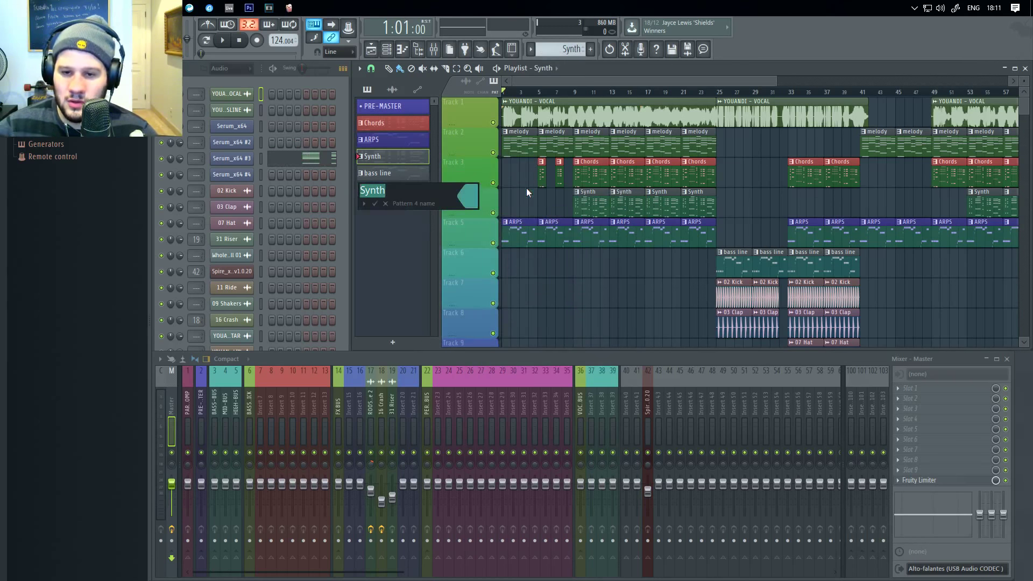
pyautogui.press('Return')
# Set the bass line pattern's colour to yellow, leaving its name as is.
pyautogui.rightClick(391, 178)
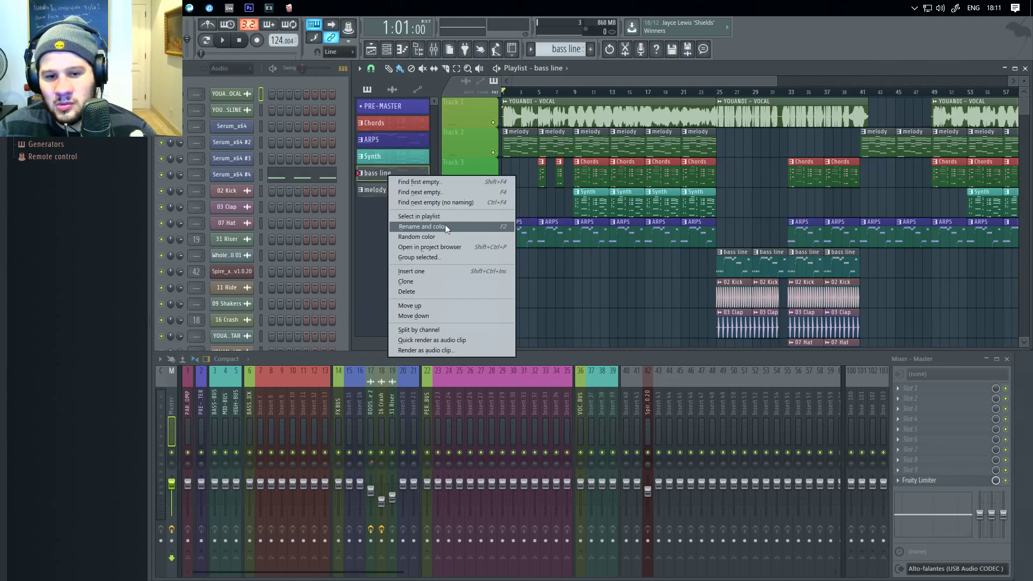
pyautogui.click(465, 228)
pyautogui.click(459, 219)
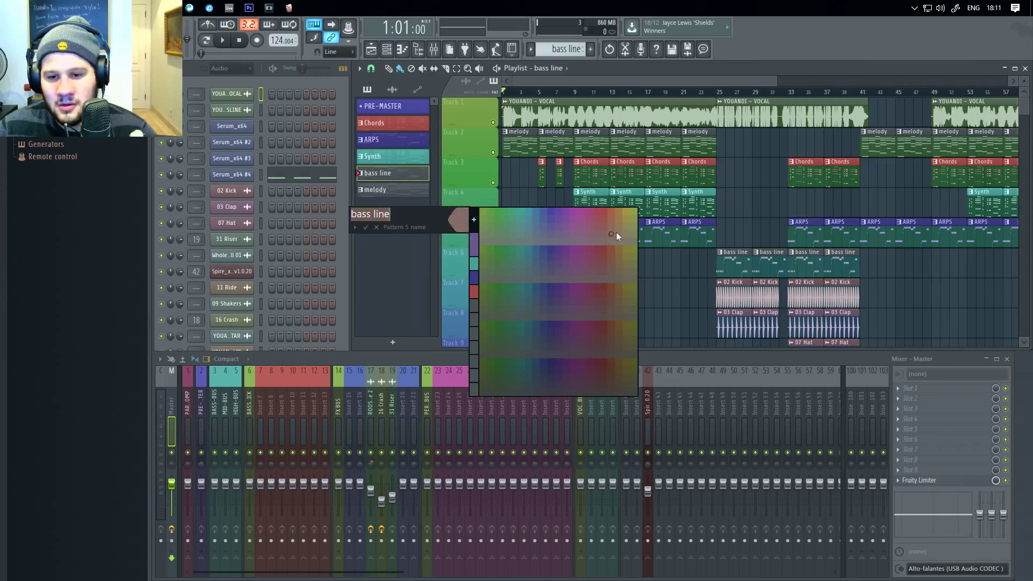
pyautogui.click(628, 212)
pyautogui.press('Return')
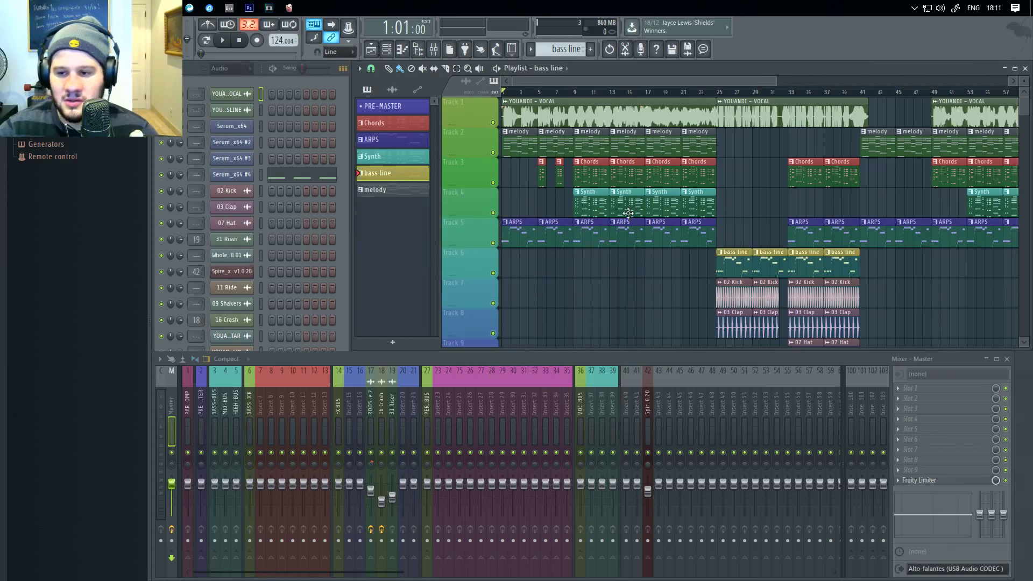
# Colour the melody pattern bright green and keep its name.
pyautogui.rightClick(393, 190)
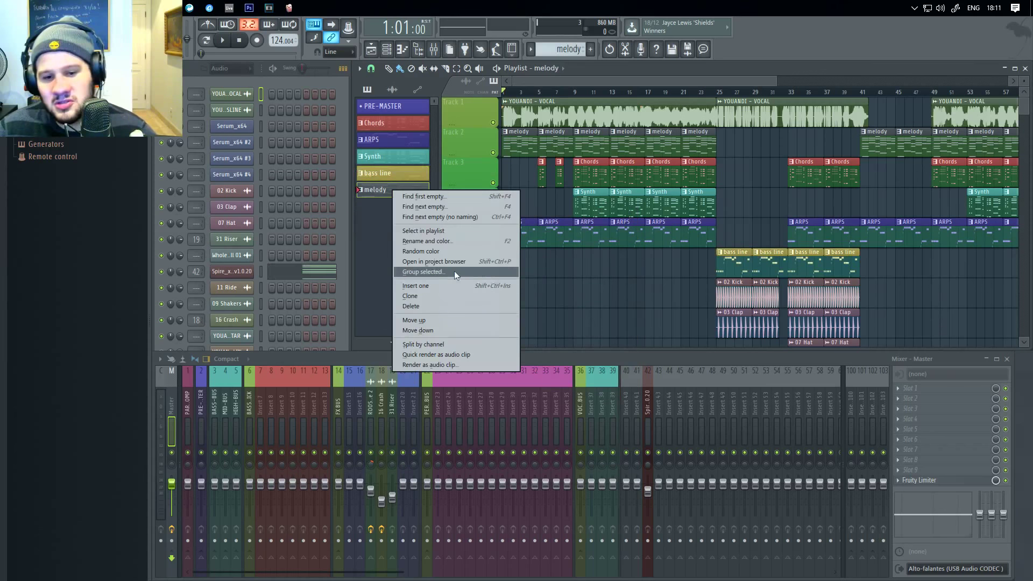
pyautogui.click(461, 241)
pyautogui.click(456, 231)
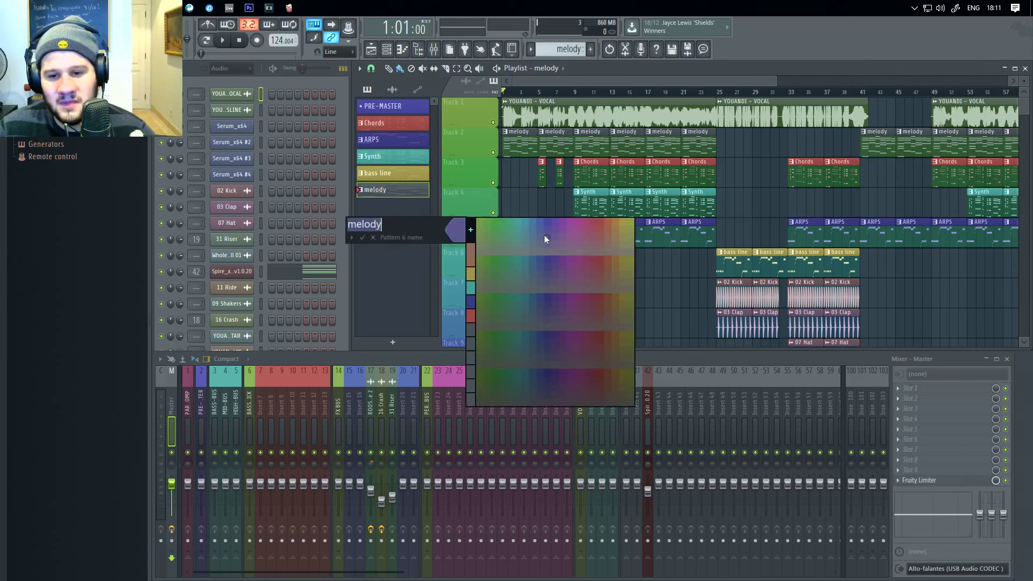
pyautogui.click(497, 221)
pyautogui.press('Return')
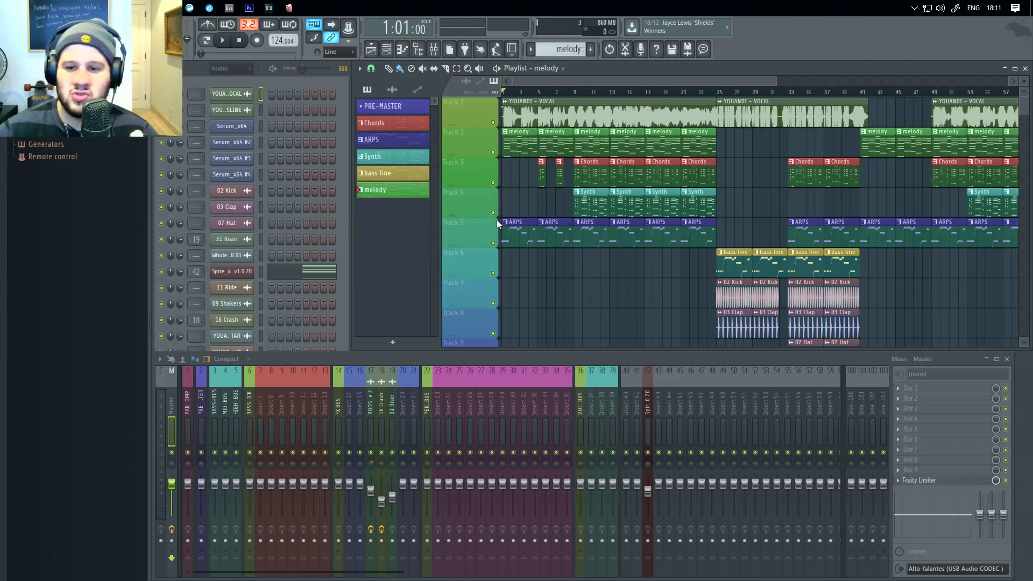
# Examine the pattern clips and the audio tracks throughout the playlist, from the vocal down to the guitar and violin.
pyautogui.moveTo(546, 79); pyautogui.dragTo(357, 91)
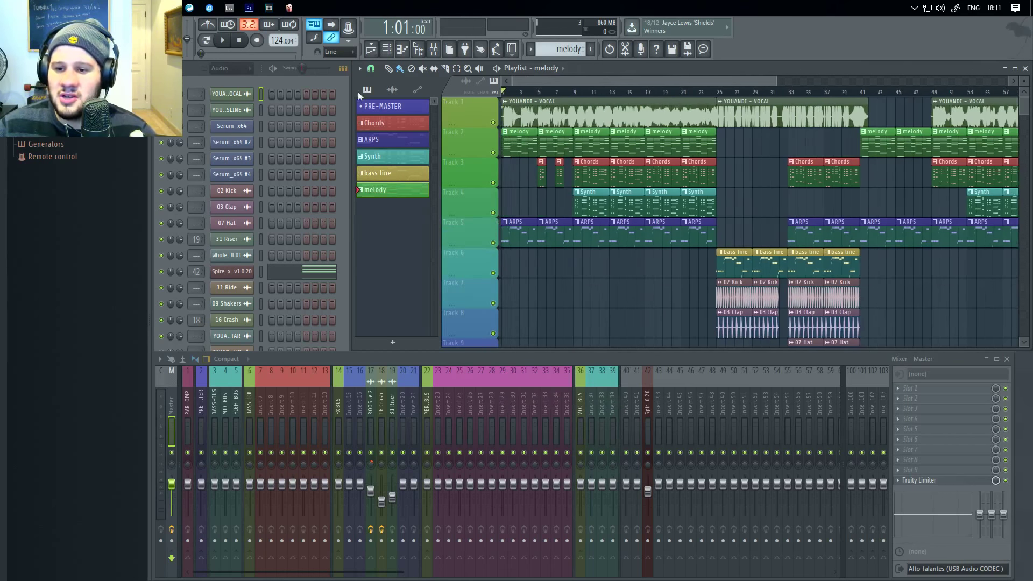
pyautogui.moveTo(536, 85)
pyautogui.mouseDown()
pyautogui.moveTo(657, 82)
pyautogui.moveTo(530, 85)
pyautogui.mouseUp()
pyautogui.scroll(-10, 753, 253)
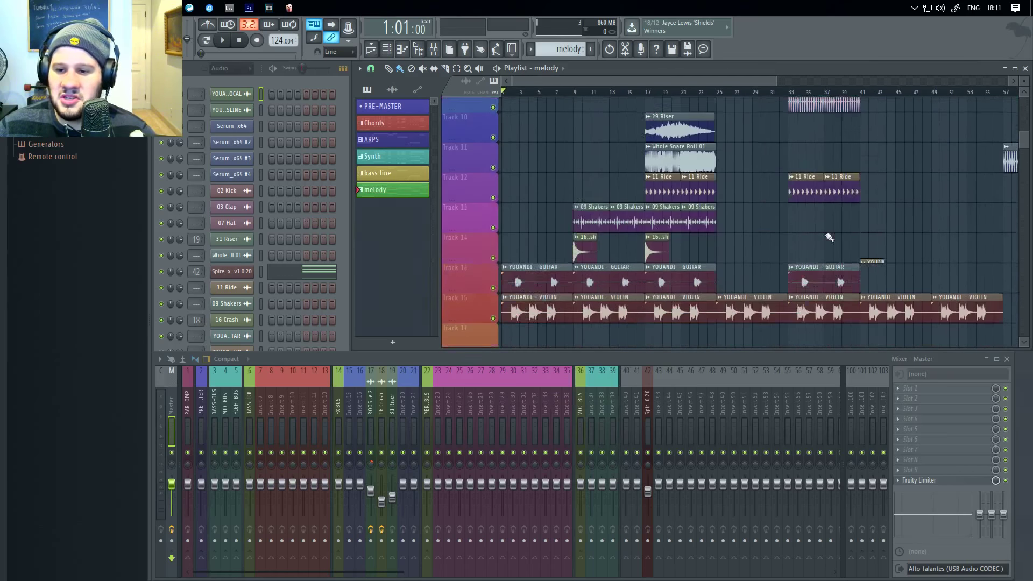
pyautogui.scroll(8, 780, 194)
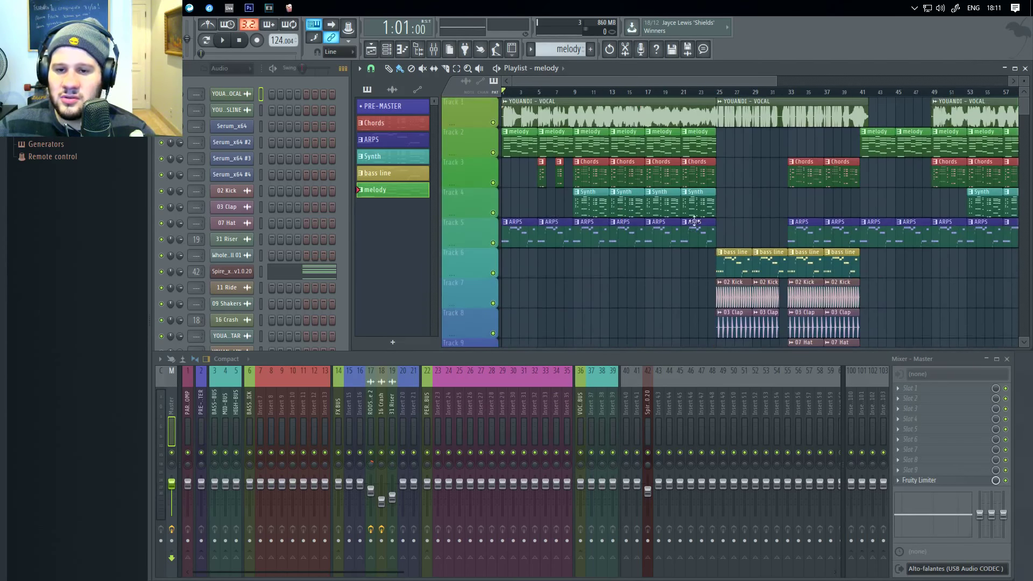
pyautogui.scroll(3, 694, 163)
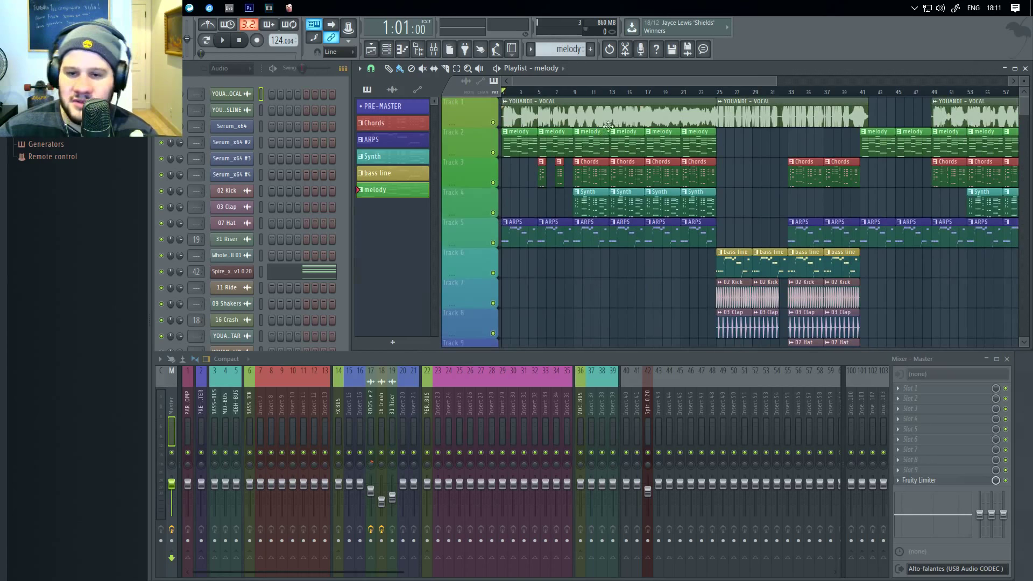
pyautogui.scroll(-4, 608, 189)
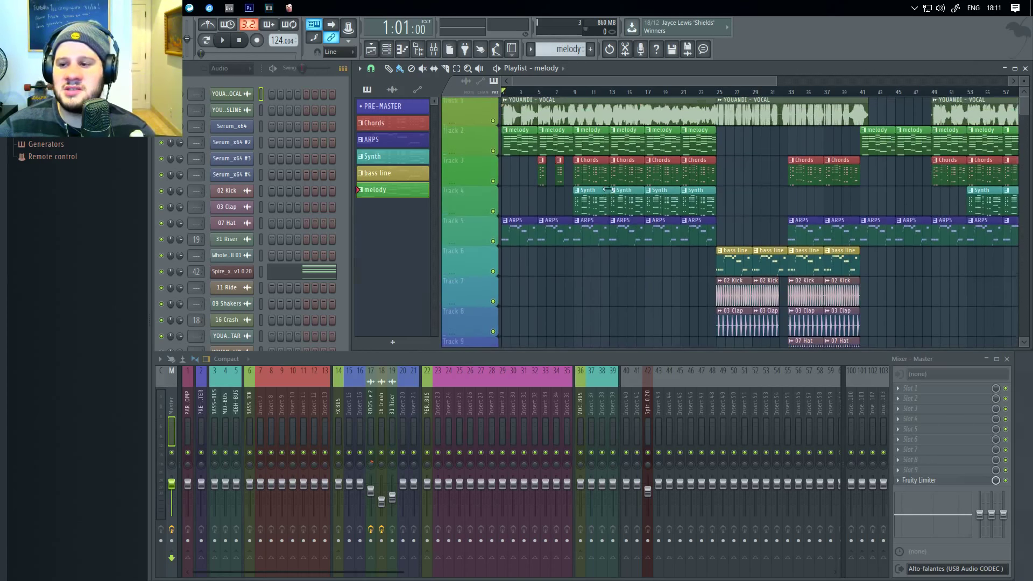
pyautogui.scroll(4, 626, 198)
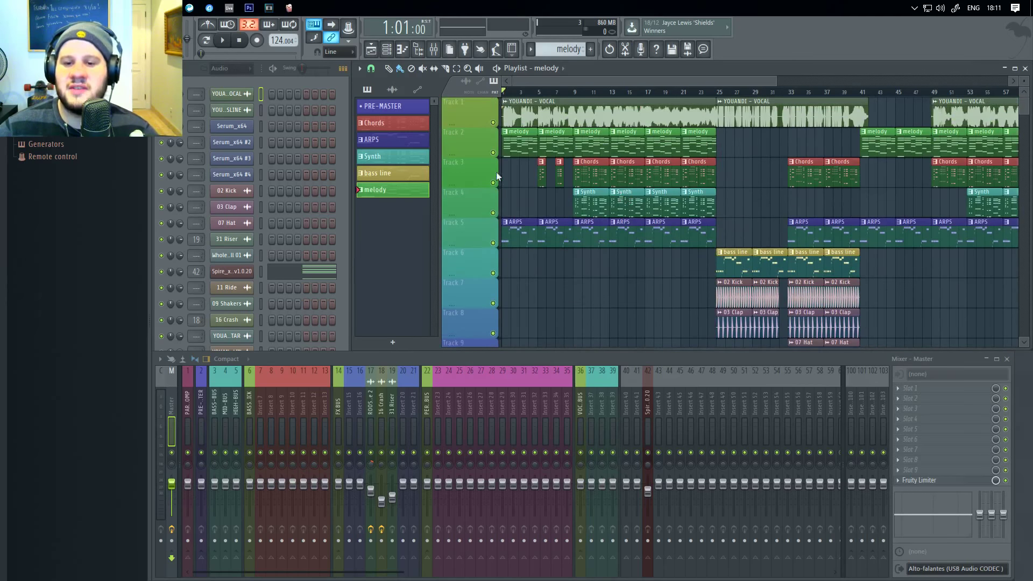
pyautogui.scroll(-9, 553, 196)
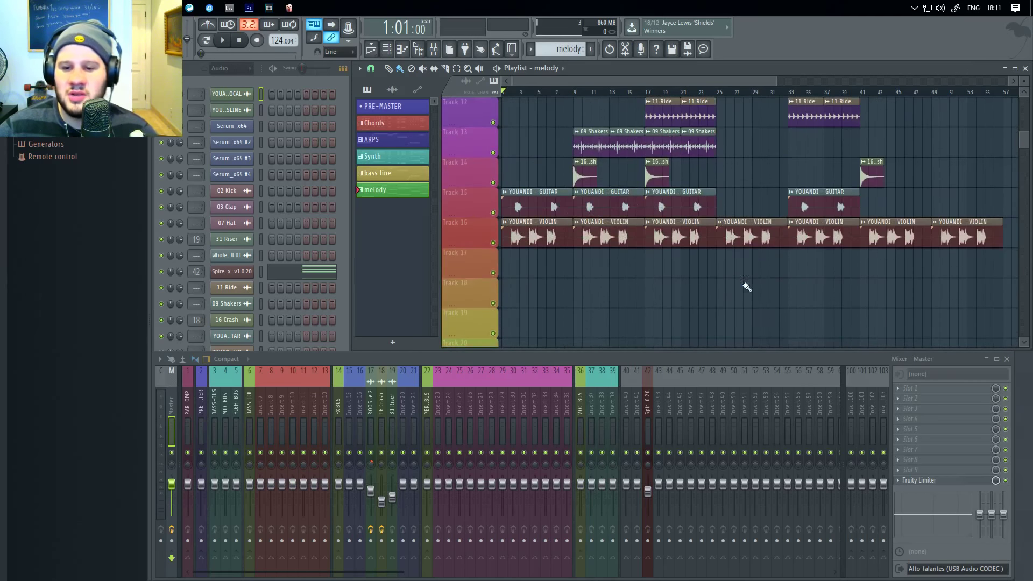
# Open the melody pattern's notes in the piano roll, view them, and close the piano roll again.
pyautogui.scroll(3, 518, 279)
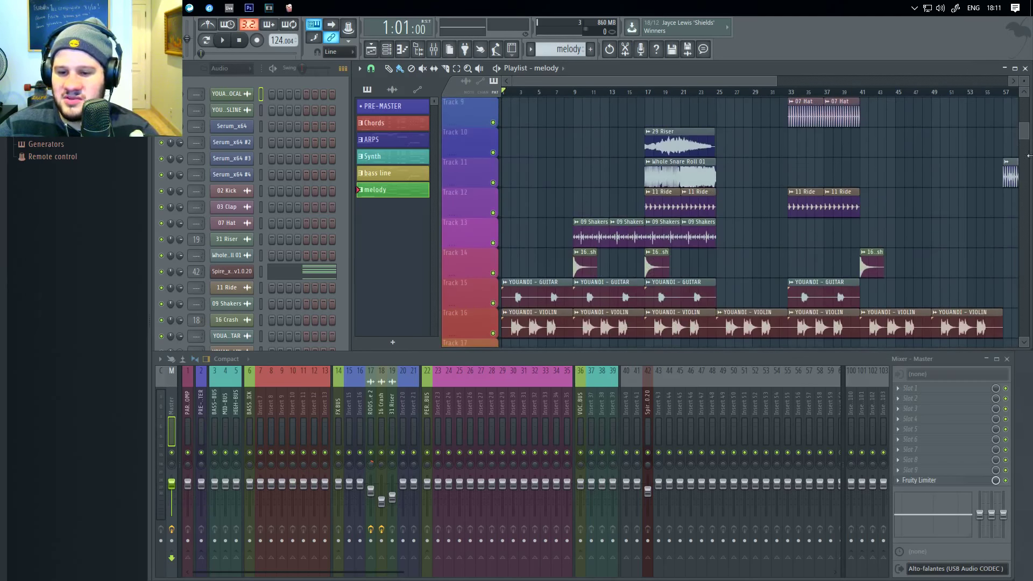
pyautogui.scroll(8, 761, 205)
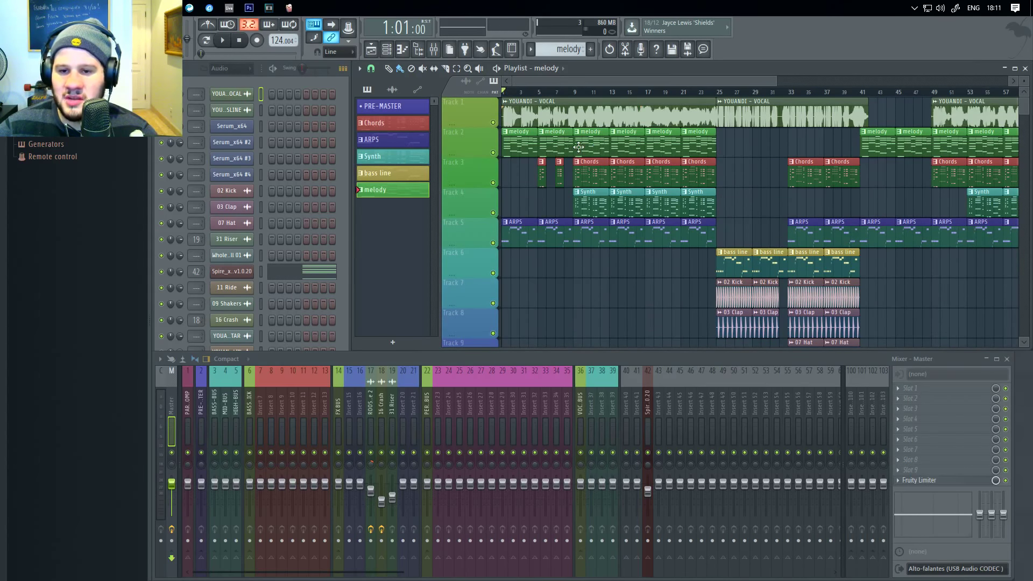
pyautogui.doubleClick(580, 165)
pyautogui.scroll(3, 558, 330)
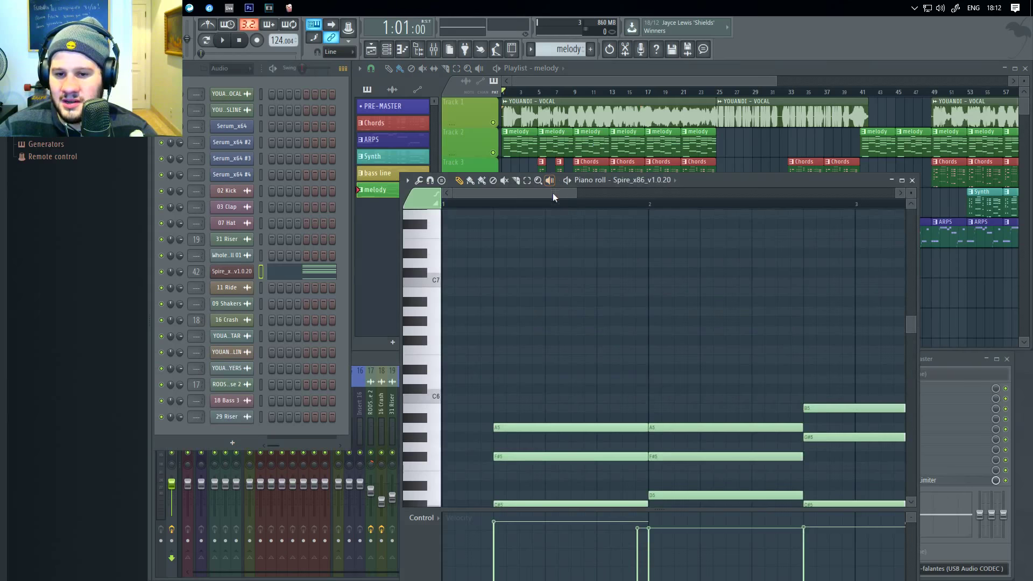
pyautogui.moveTo(553, 194); pyautogui.dragTo(592, 194)
pyautogui.click(912, 181)
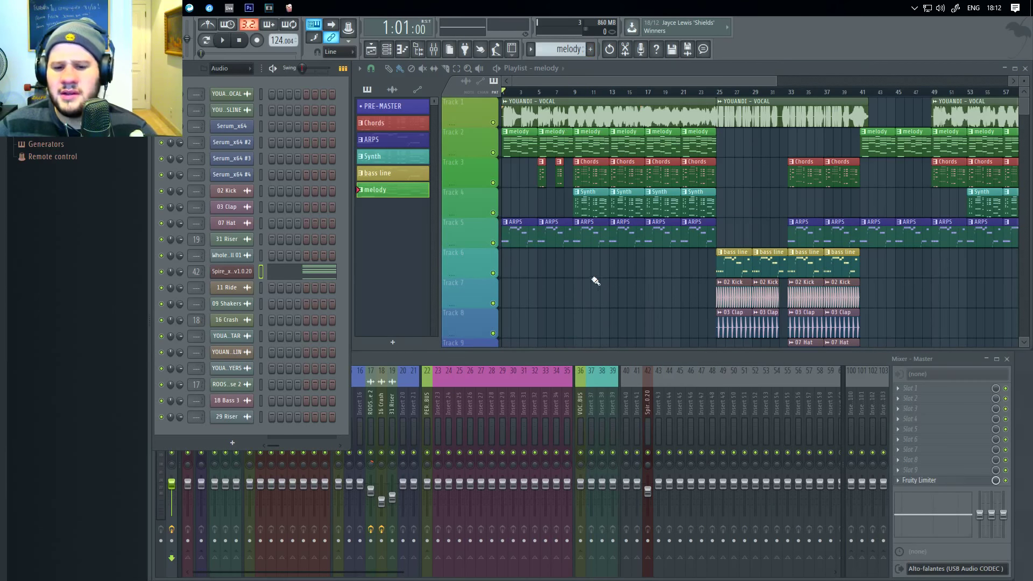
# Give the ROOSBELT_Noise 2 mixer track a violet-blue colour without changing its name.
pyautogui.click(564, 354)
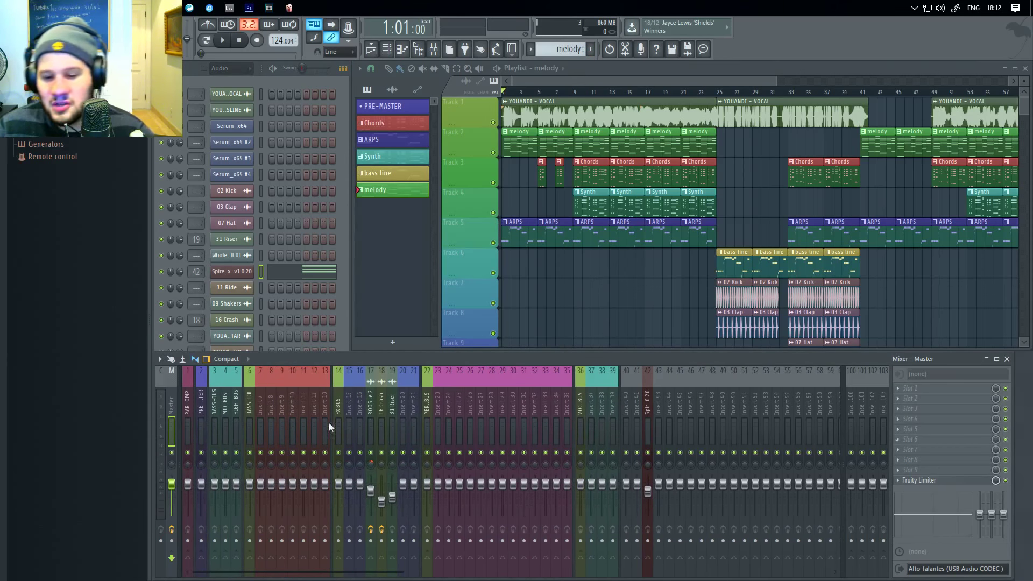
pyautogui.rightClick(370, 384)
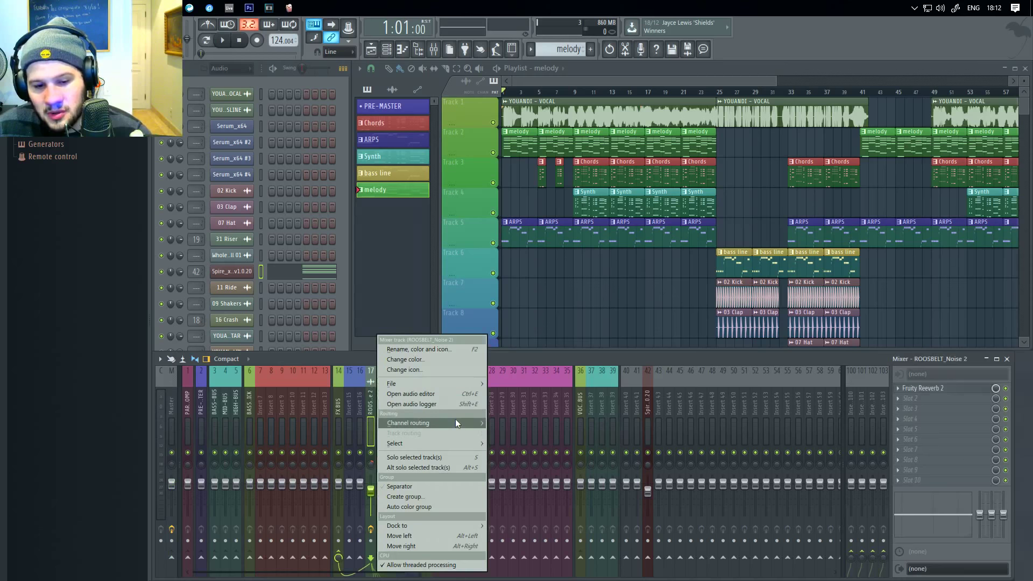
pyautogui.moveTo(455, 418)
pyautogui.click(441, 349)
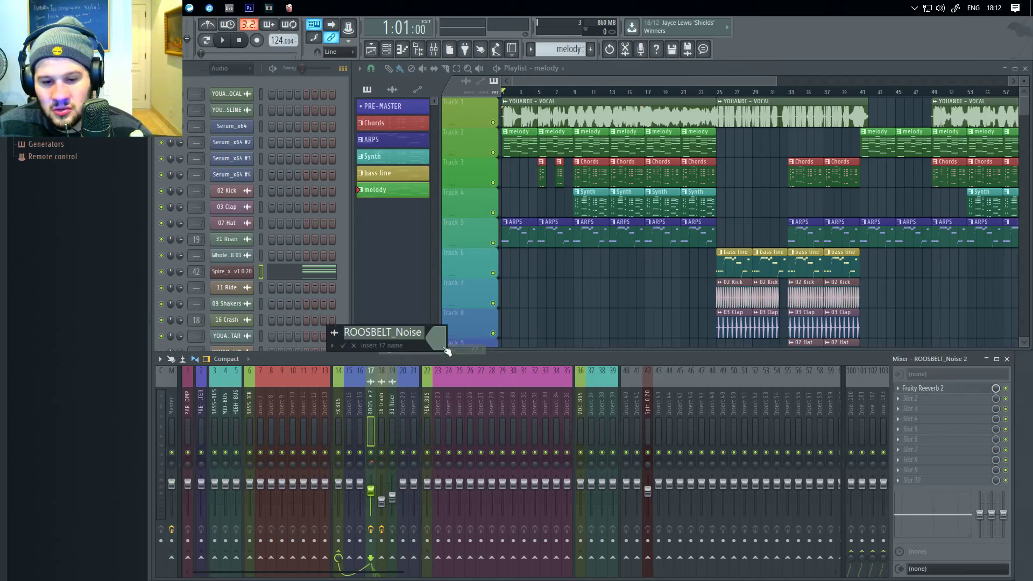
pyautogui.click(437, 337)
pyautogui.click(526, 331)
pyautogui.press('Return')
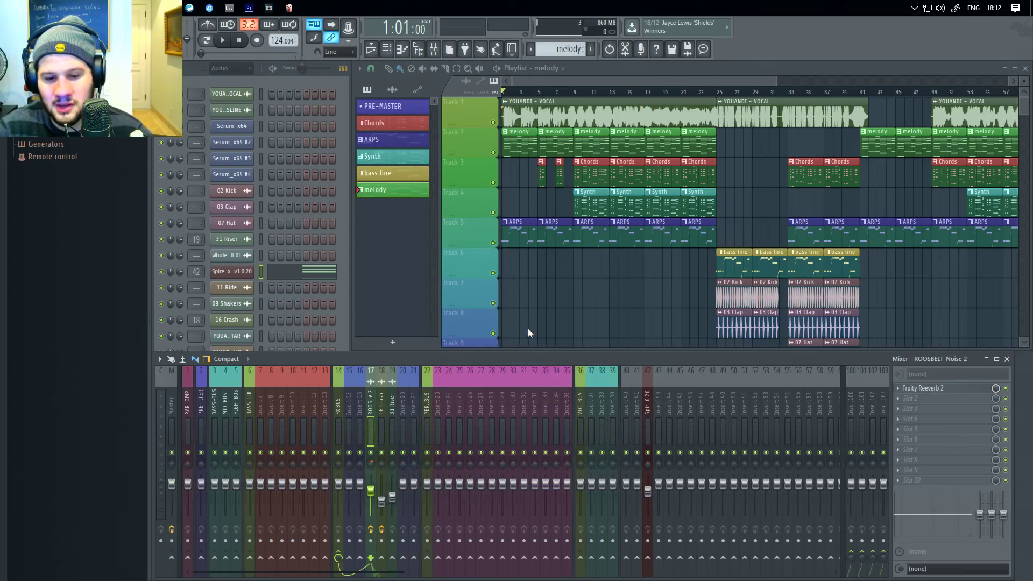
# Change the ROOSBELT_Noise 2 mixer track's colour to the same blue as the neighbouring inserts in its group.
pyautogui.press('Right')
pyautogui.press('Left')
pyautogui.press('F2')
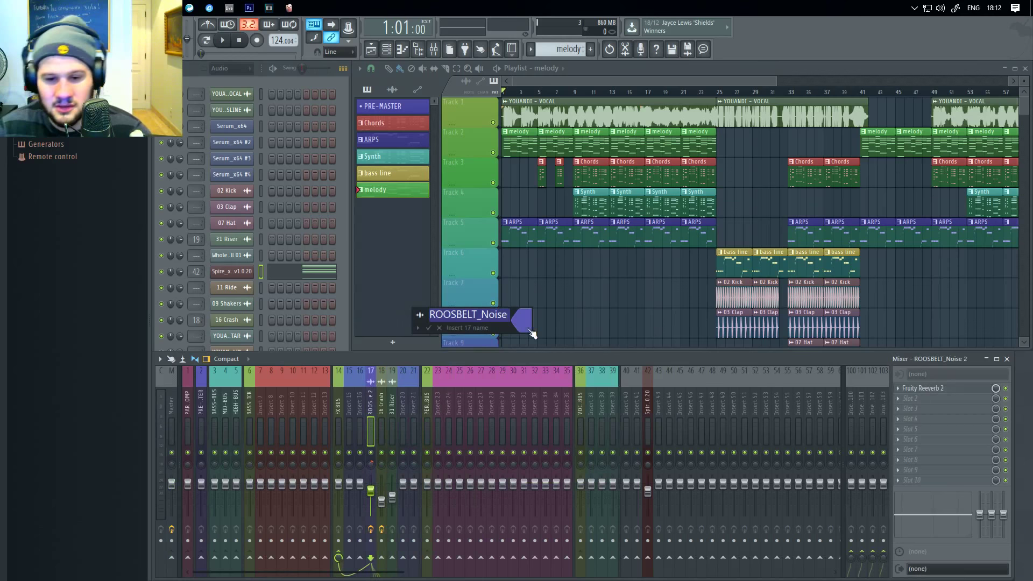
pyautogui.click(525, 323)
pyautogui.click(605, 312)
pyautogui.press('Return')
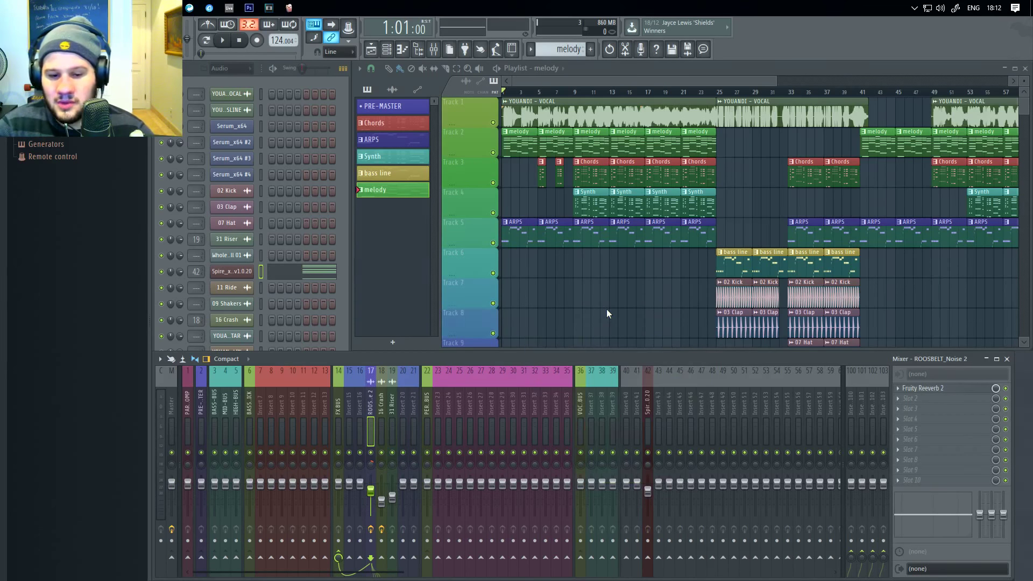
# Set the 16 Crash mixer track's colour to the blue of its group and keep its name.
pyautogui.press('Right')
pyautogui.press('F2')
pyautogui.press('Return')
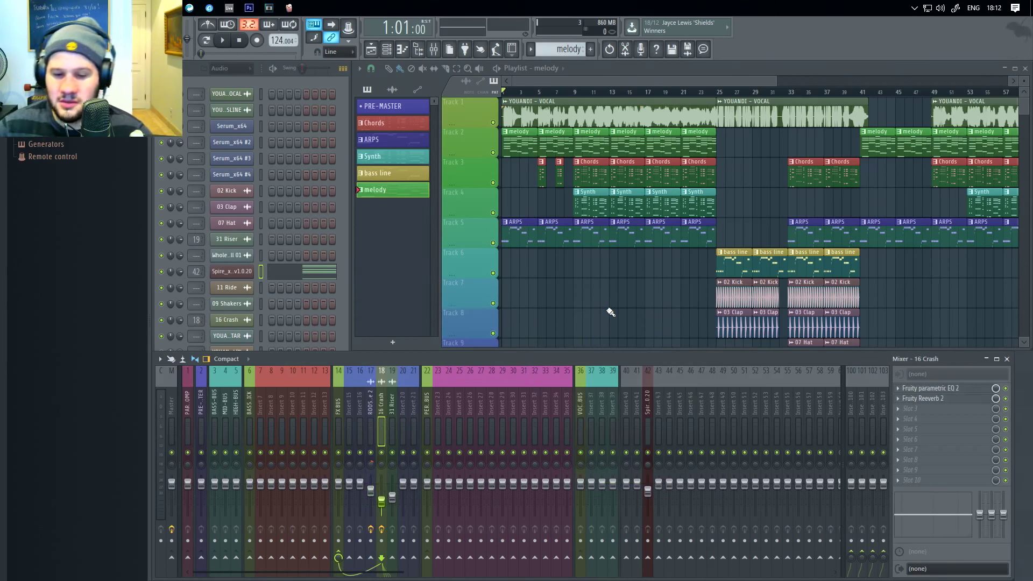
pyautogui.press('F2')
pyautogui.click(608, 312)
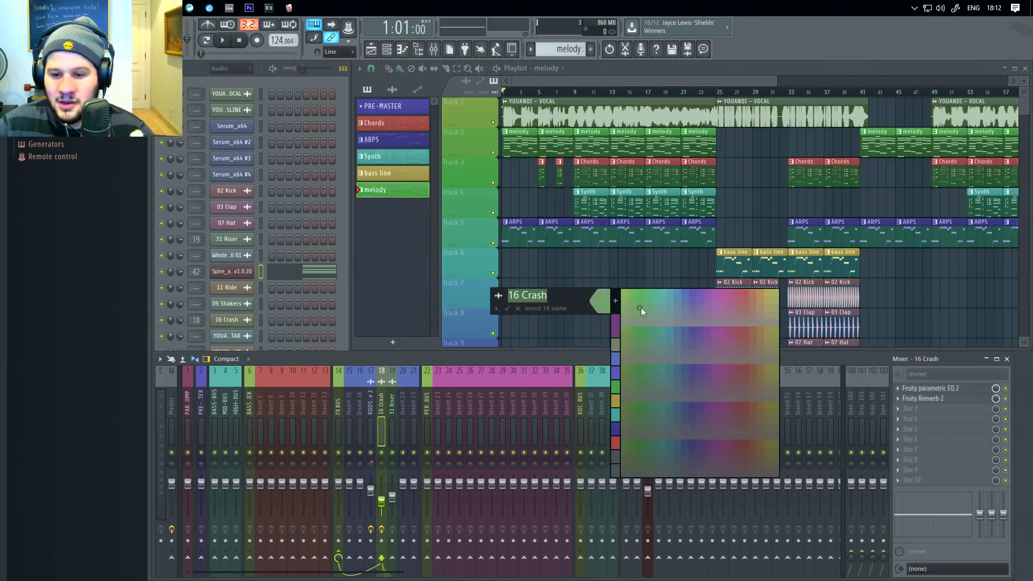
pyautogui.click(689, 291)
pyautogui.press('Return')
# Colour the 31 Riser mixer track in the matching group blue, leaving its name as is.
pyautogui.press('Right')
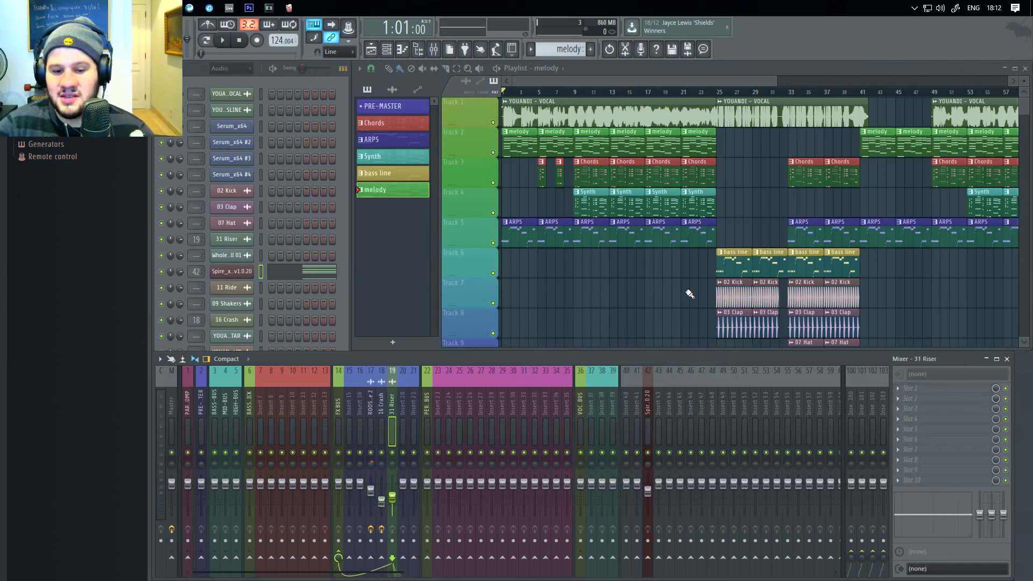
pyautogui.press('F2')
pyautogui.click(686, 291)
pyautogui.click(700, 330)
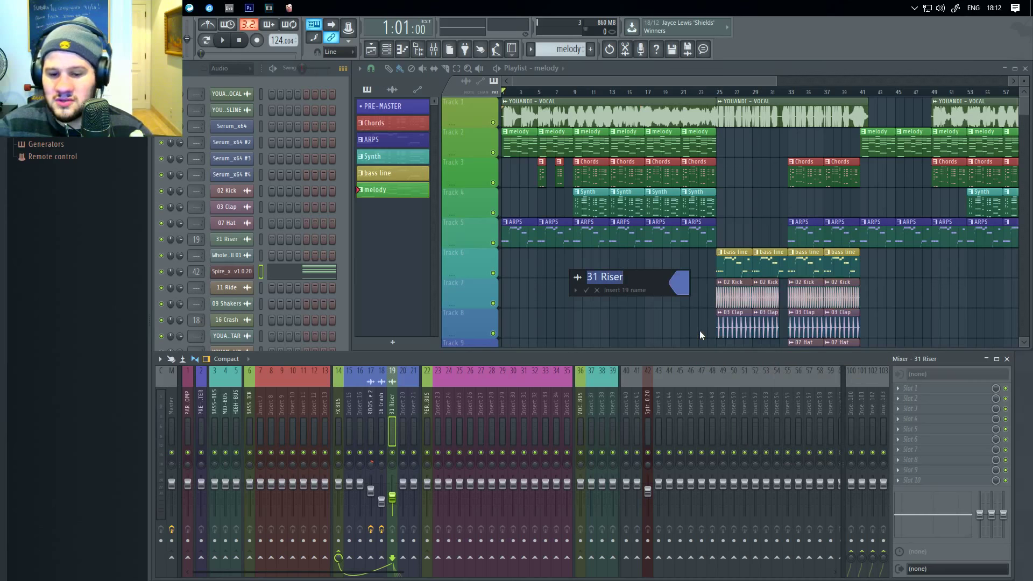
pyautogui.press('Return')
# Examine the mixer tracks one by one, including the coloured bus groups, the empty inserts and the PARALLEL-COMP, MID-BUS, HIGH-BUS and BASS-KICK tracks.
pyautogui.press('Right')
pyautogui.press('Right')
pyautogui.press('Right')
pyautogui.press('Right')
pyautogui.press('Right')
pyautogui.press('Right')
pyautogui.press('Right')
pyautogui.press('Right')
pyautogui.press('Right')
pyautogui.press('Right')
pyautogui.press('Right')
pyautogui.press('Right')
pyautogui.press('Right')
pyautogui.press('Right')
pyautogui.press('Right')
pyautogui.press('Right')
pyautogui.press('Right')
pyautogui.press('Right')
pyautogui.press('Right')
pyautogui.press('Right')
pyautogui.press('Right')
pyautogui.press('Right')
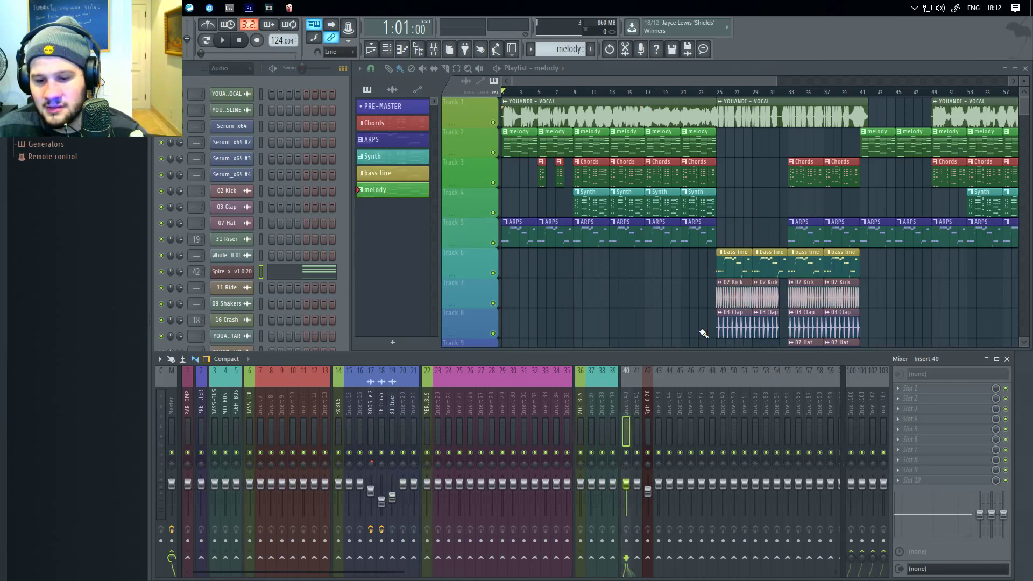
pyautogui.press('Right')
pyautogui.press('Right')
pyautogui.press('Right')
pyautogui.press('Right')
pyautogui.press('Right')
pyautogui.press('Right')
pyautogui.press('Left')
pyautogui.press('Left')
pyautogui.press('Left')
pyautogui.press('Left')
pyautogui.press('Left')
pyautogui.press('Left')
pyautogui.press('Left')
pyautogui.press('Left')
pyautogui.press('Left')
pyautogui.press('Left')
pyautogui.press('Left')
pyautogui.press('Left')
pyautogui.press('Left')
pyautogui.press('Left')
pyautogui.press('Left')
pyautogui.press('Left')
pyautogui.press('Left')
pyautogui.press('Left')
pyautogui.press('Left')
pyautogui.press('Left')
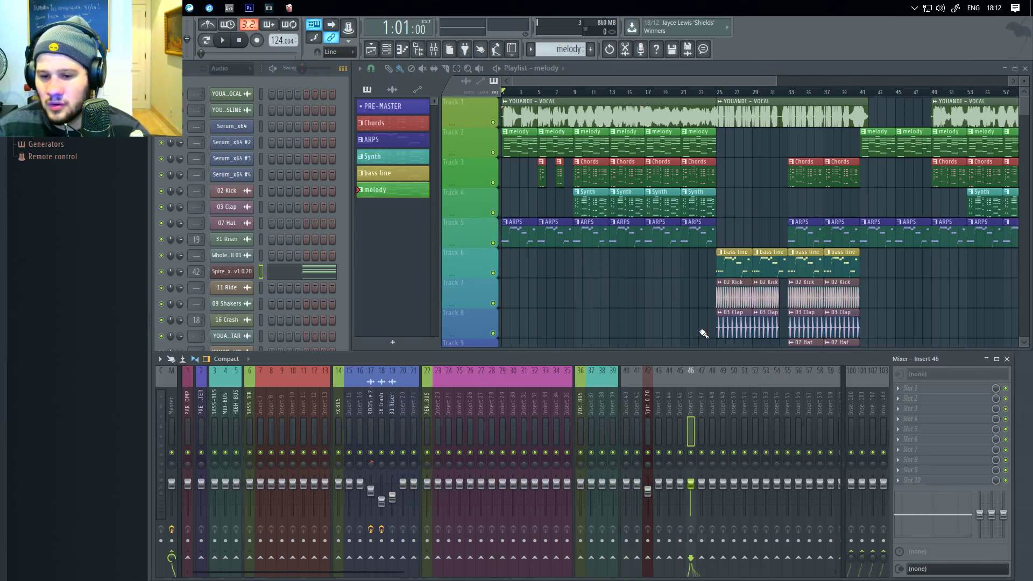
pyautogui.press('Left')
pyautogui.press('Left')
pyautogui.press('Left')
pyautogui.press('Left')
pyautogui.press('Left')
pyautogui.press('Left')
pyautogui.press('Left')
pyautogui.press('Left')
pyautogui.press('Left')
pyautogui.press('Left')
pyautogui.press('Left')
pyautogui.press('Left')
pyautogui.press('Left')
pyautogui.press('Left')
pyautogui.press('Left')
pyautogui.press('Left')
pyautogui.press('Left')
pyautogui.press('Left')
pyautogui.press('Left')
pyautogui.press('Left')
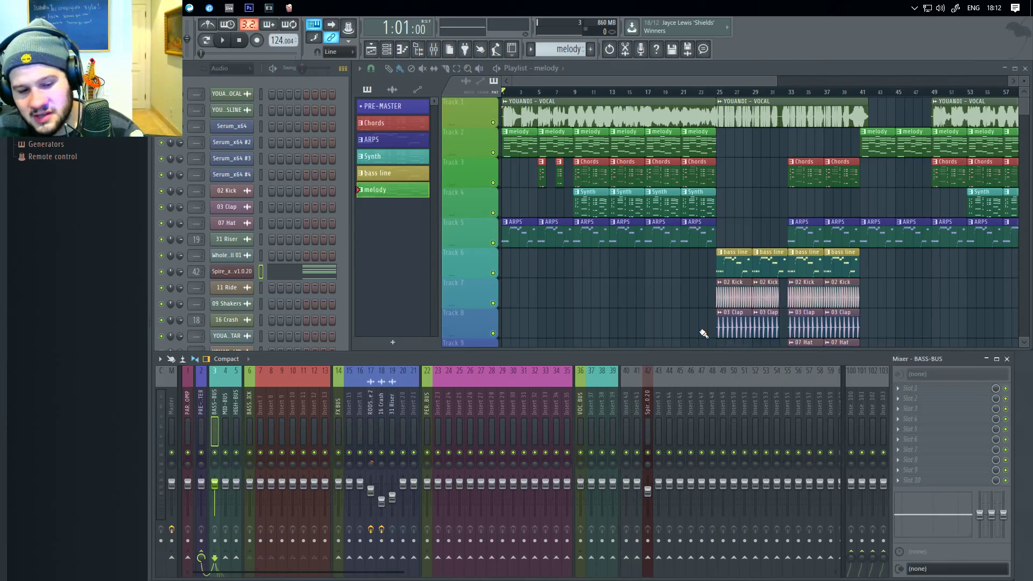
pyautogui.press('Left')
pyautogui.press('Left')
pyautogui.press('Left')
pyautogui.press('Left')
pyautogui.press('Left')
pyautogui.press('Left')
pyautogui.press('Left')
pyautogui.press('Left')
pyautogui.press('Left')
pyautogui.press('Left')
pyautogui.press('Left')
pyautogui.press('Left')
pyautogui.press('Left')
pyautogui.press('Left')
pyautogui.press('Left')
pyautogui.press('Left')
pyautogui.press('Left')
pyautogui.press('Left')
pyautogui.press('Left')
pyautogui.press('Left')
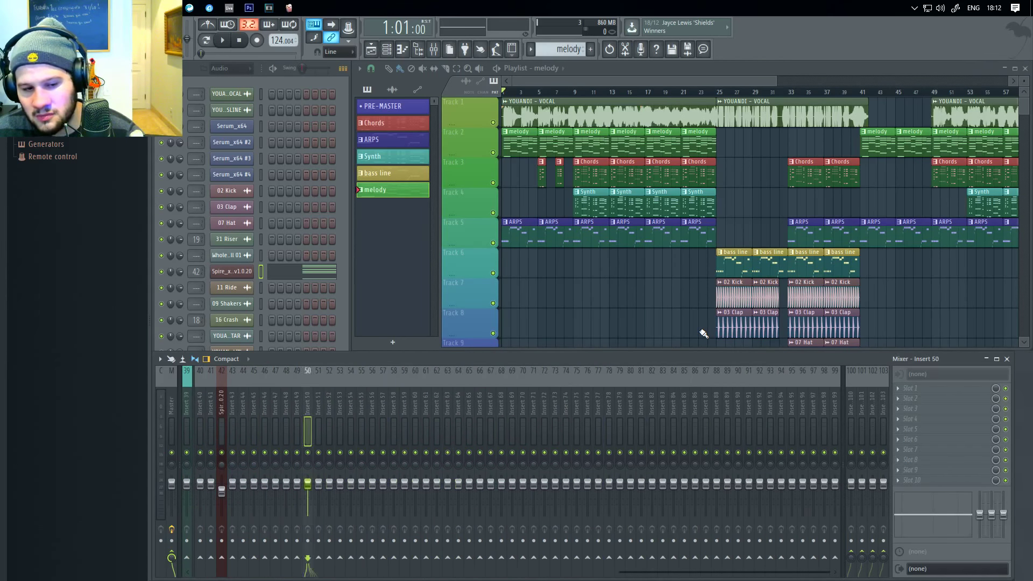
pyautogui.press('Left')
pyautogui.press('Left')
pyautogui.press('Left')
pyautogui.press('Left')
pyautogui.press('Left')
pyautogui.press('Left')
pyautogui.press('Left')
pyautogui.press('Left')
pyautogui.press('Left')
pyautogui.press('Left')
pyautogui.press('Left')
pyautogui.press('Left')
pyautogui.press('Left')
pyautogui.press('Left')
pyautogui.press('Left')
pyautogui.press('Left')
pyautogui.press('Left')
pyautogui.press('Left')
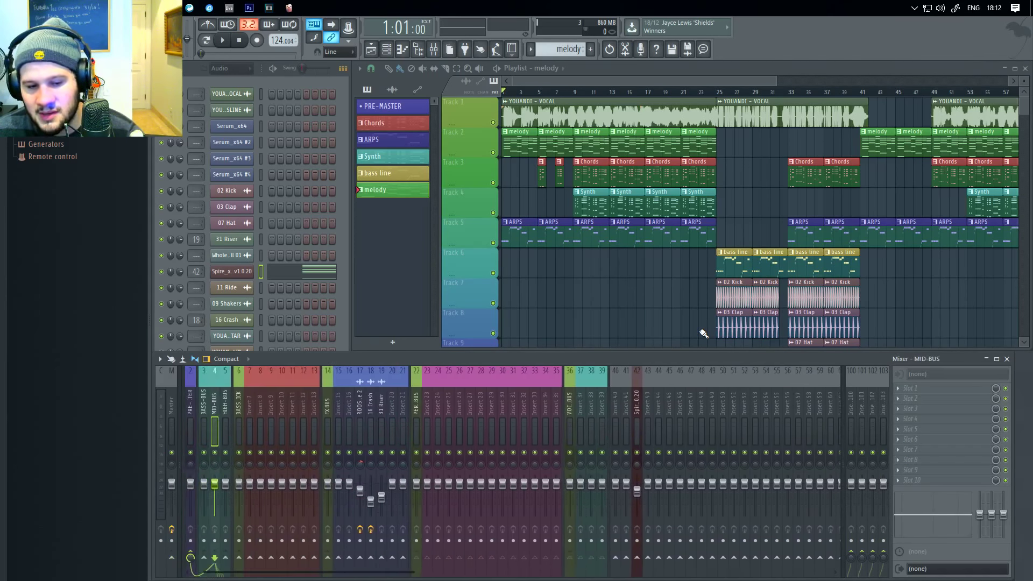
pyautogui.press('Left')
pyautogui.press('Right')
pyautogui.press('Right')
pyautogui.press('Right')
pyautogui.press('Right')
pyautogui.press('Right')
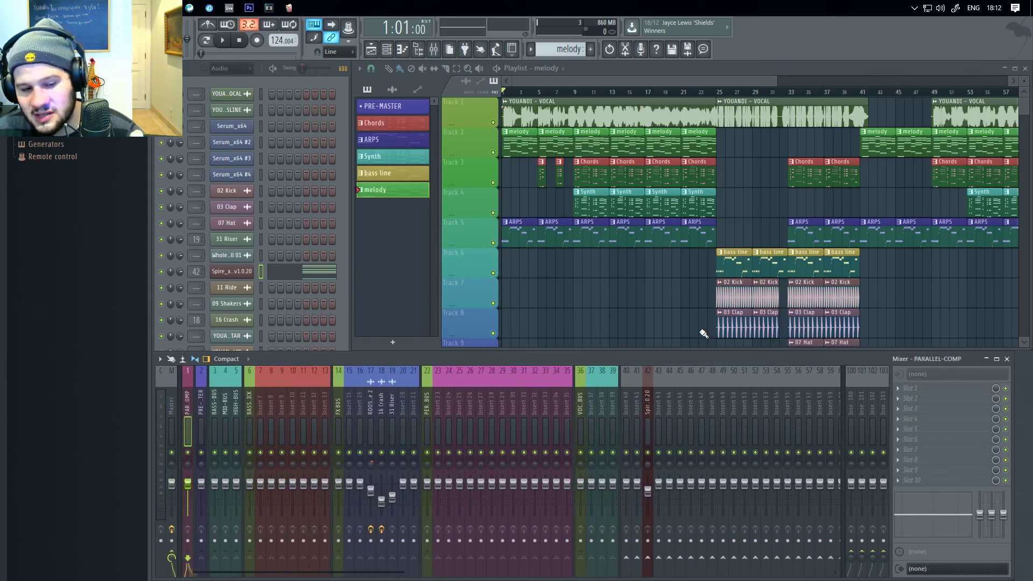
pyautogui.press('Right')
pyautogui.press('Right')
pyautogui.press('Right')
pyautogui.press('Left')
pyautogui.press('Left')
pyautogui.press('Left')
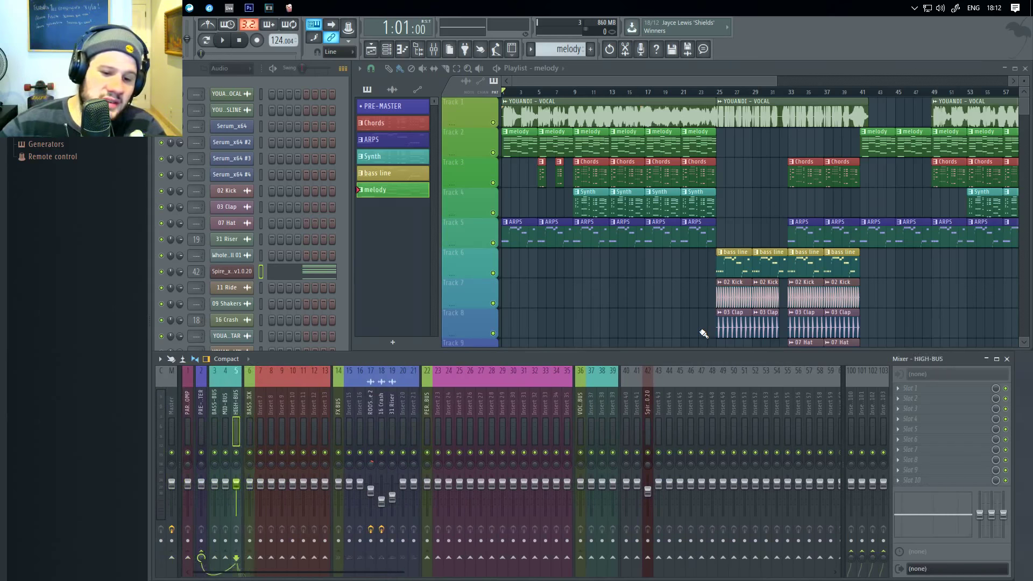
pyautogui.press('Right')
pyautogui.press('Right')
pyautogui.press('Left')
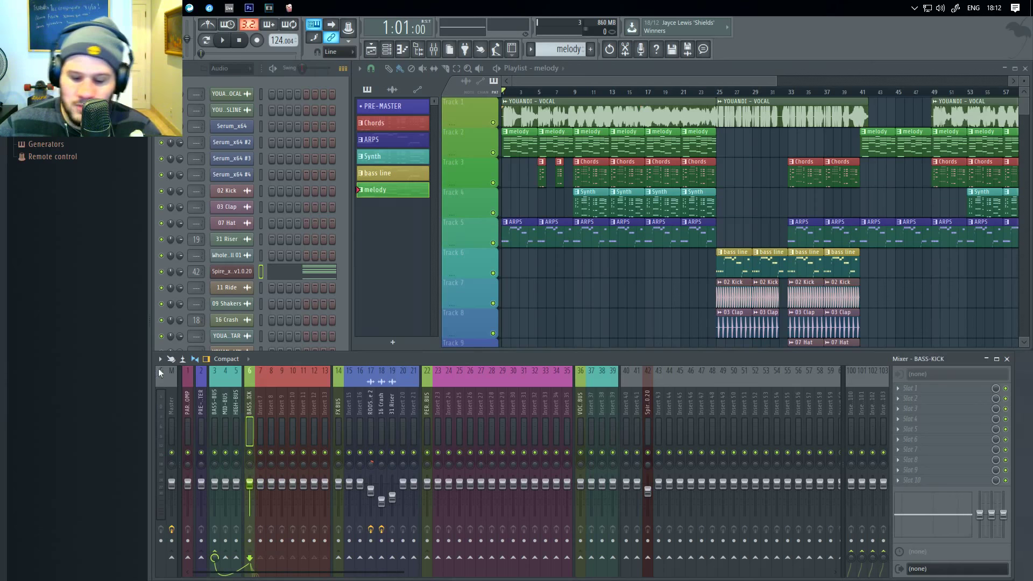
pyautogui.press('Right')
pyautogui.press('Right')
pyautogui.press('Right')
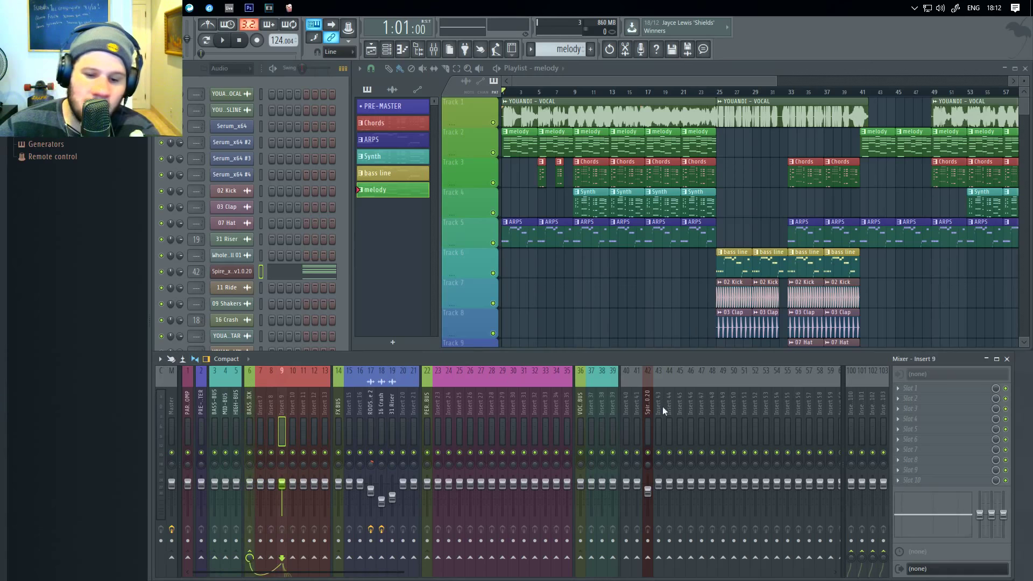
# Name the empty mixer insert 41, just before the Spire track, SYNTH BUS.
pyautogui.press('Right')
pyautogui.press('Right')
pyautogui.press('Right')
pyautogui.press('Right')
pyautogui.press('Right')
pyautogui.press('Right')
pyautogui.press('Right')
pyautogui.press('Right')
pyautogui.press('Right')
pyautogui.press('Right')
pyautogui.press('Right')
pyautogui.press('Right')
pyautogui.press('Right')
pyautogui.press('Right')
pyautogui.press('Right')
pyautogui.press('Right')
pyautogui.press('Right')
pyautogui.press('Right')
pyautogui.press('Right')
pyautogui.press('Right')
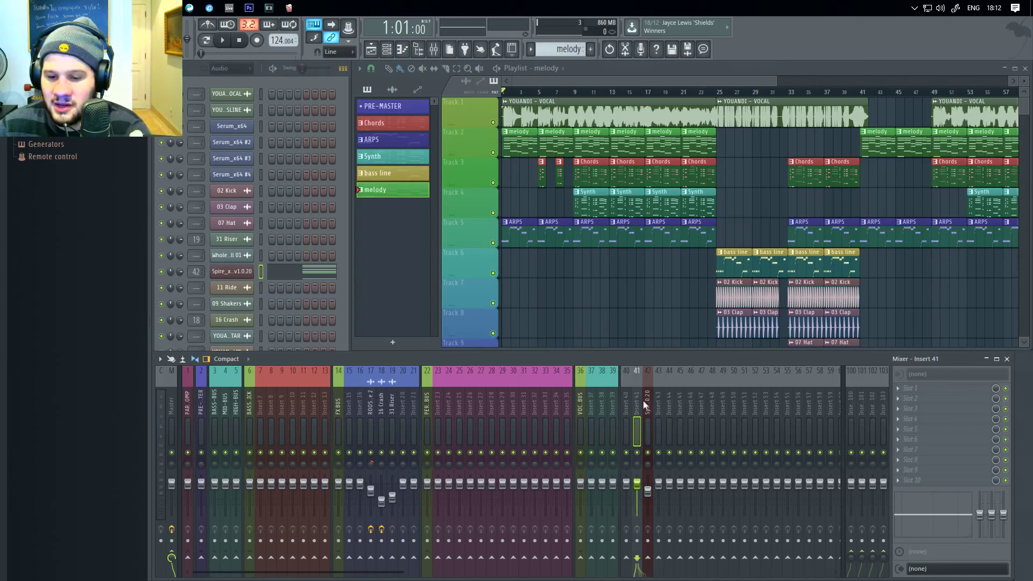
pyautogui.rightClick(638, 412)
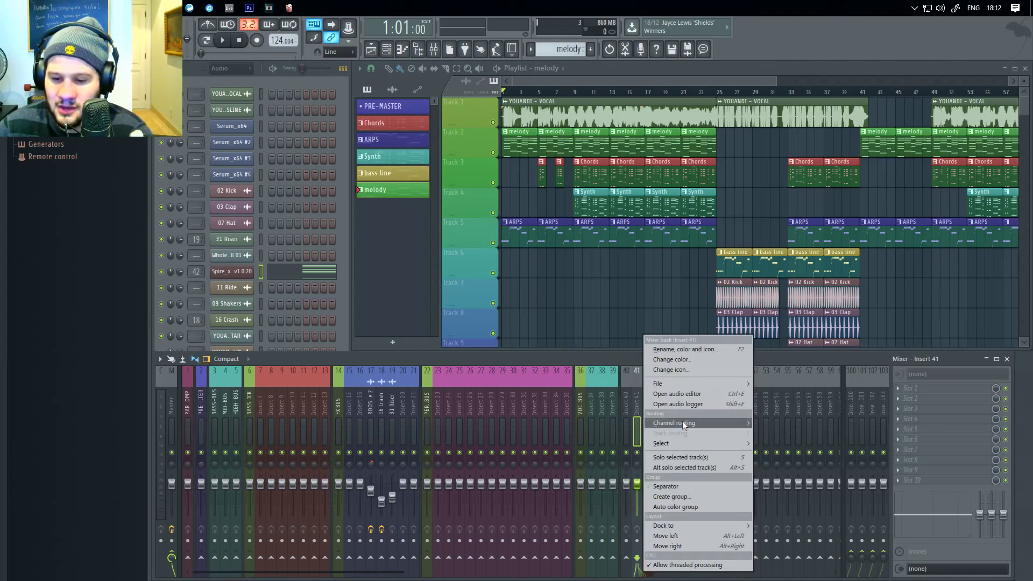
pyautogui.click(683, 349)
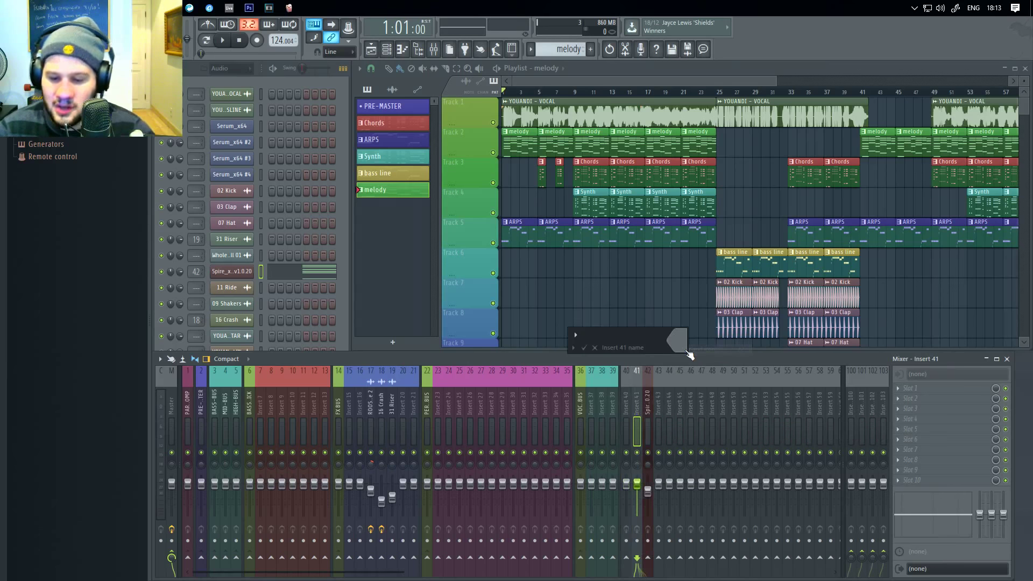
pyautogui.write('SYNT')
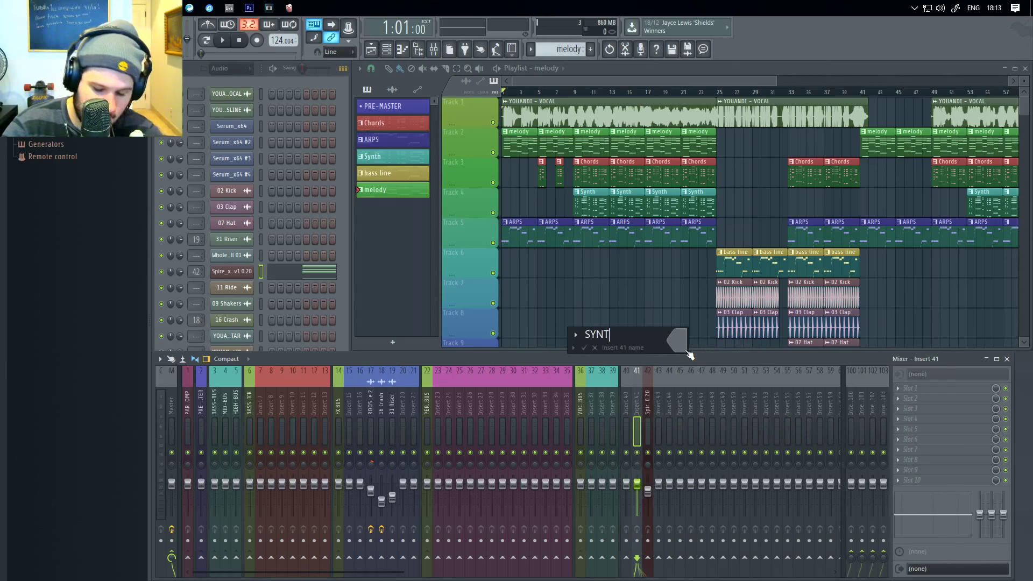
pyautogui.write('H BUSS')
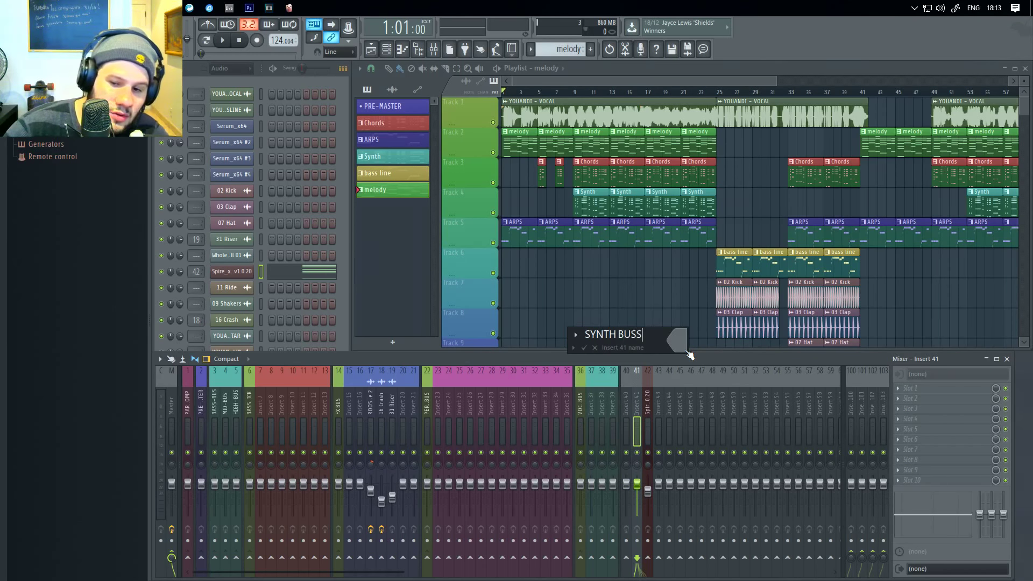
pyautogui.press('BackSpace')
pyautogui.press('Return')
# Colour the SYNTH BUS mixer track yellow-green, keeping its name.
pyautogui.press('F2')
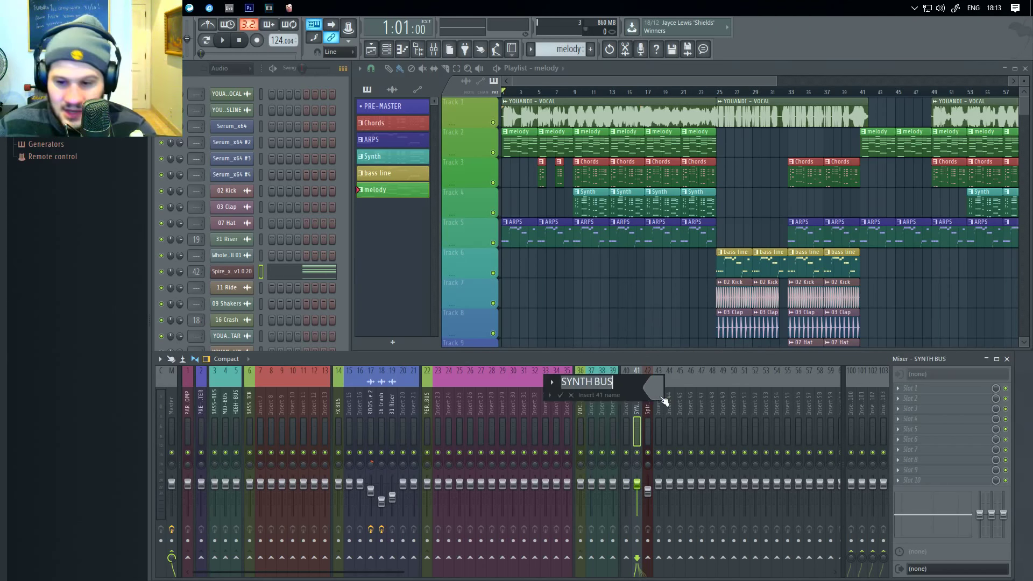
pyautogui.click(654, 389)
pyautogui.click(829, 380)
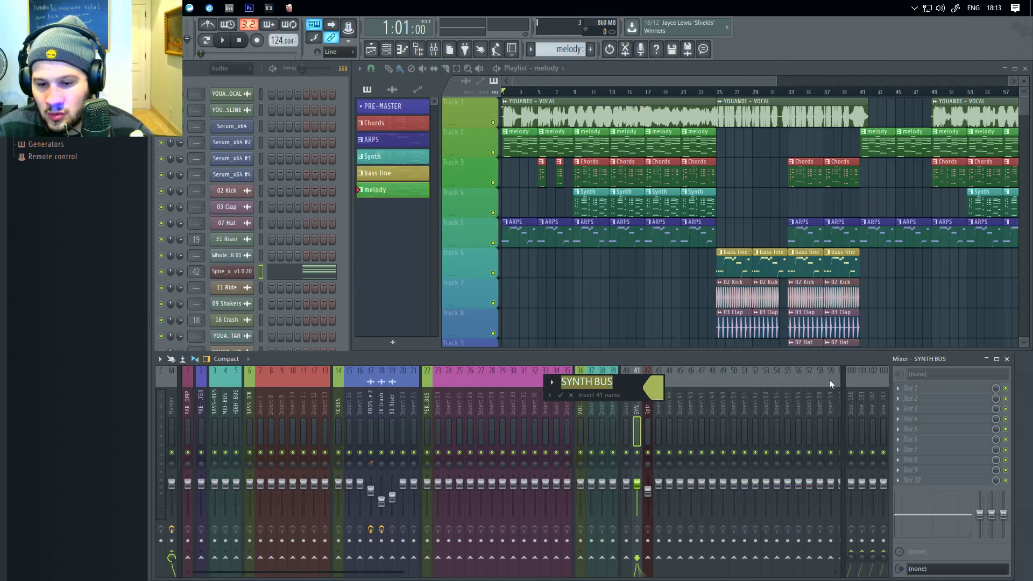
pyautogui.press('Return')
# Reroute the SYNTH BUS mixer track from Master to MID-BUS.
pyautogui.press('Left')
pyautogui.press('Left')
pyautogui.press('Left')
pyautogui.scroll(-5, 828, 379)
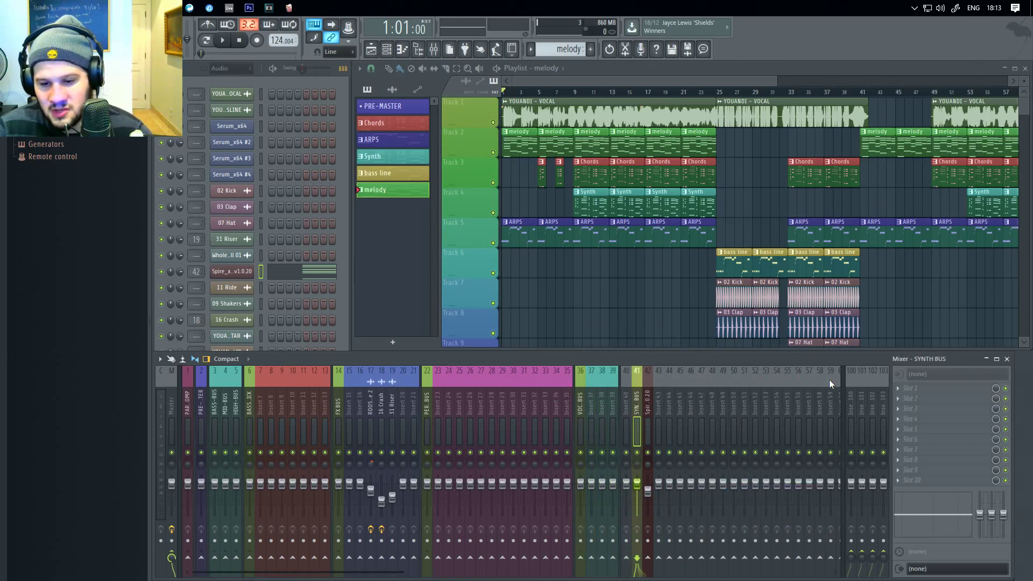
pyautogui.click(172, 558)
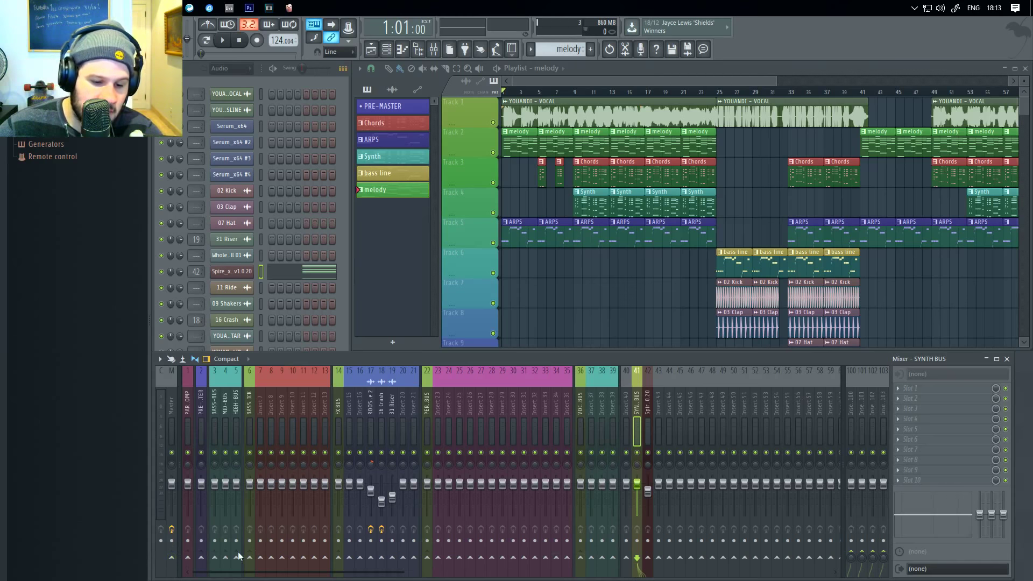
pyautogui.click(226, 558)
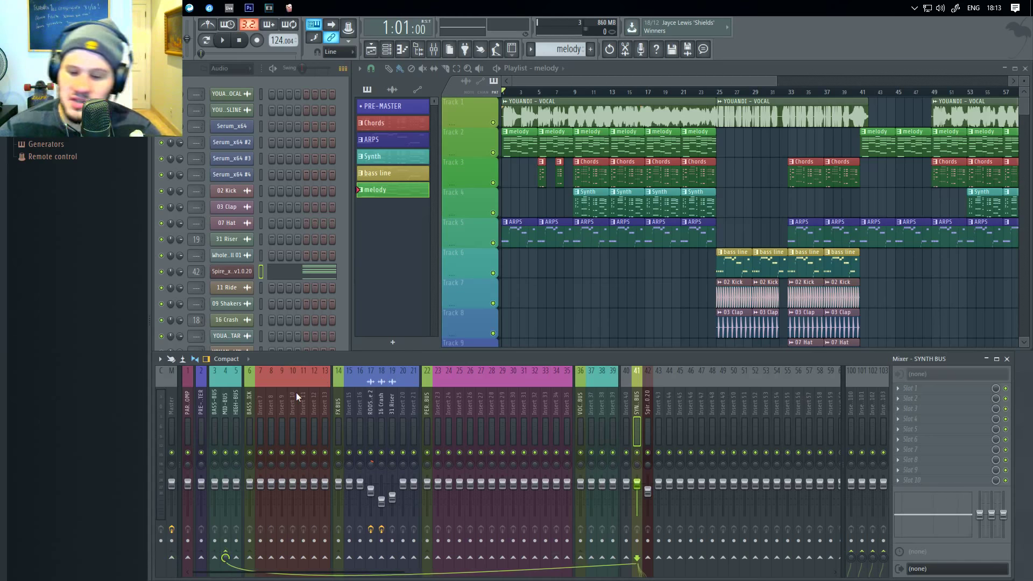
# Route the Serum_x64 channel used by the Chords pattern to mixer insert 43.
pyautogui.scroll(-3, 629, 245)
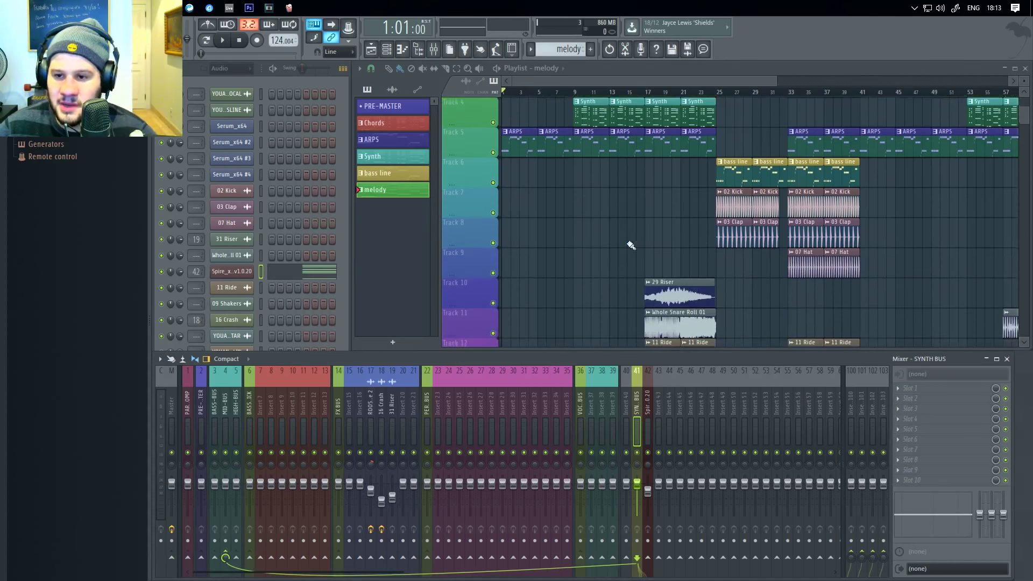
pyautogui.scroll(3, 734, 252)
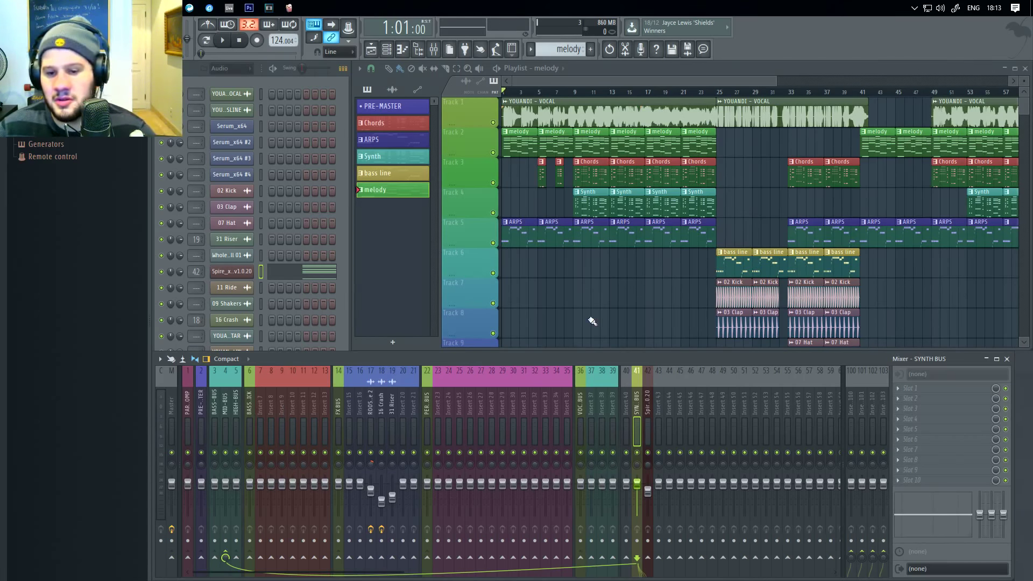
pyautogui.click(650, 400)
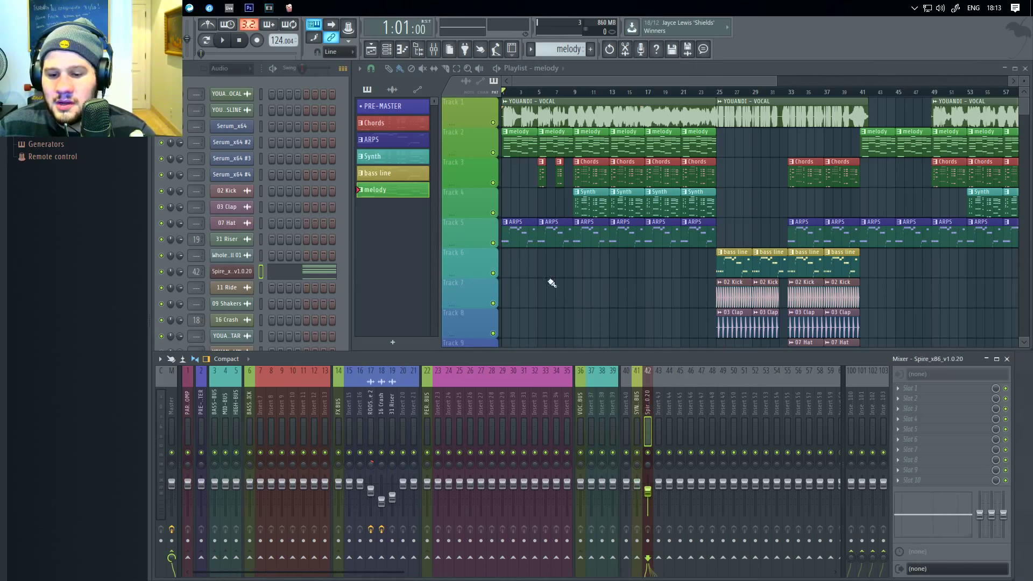
pyautogui.click(391, 125)
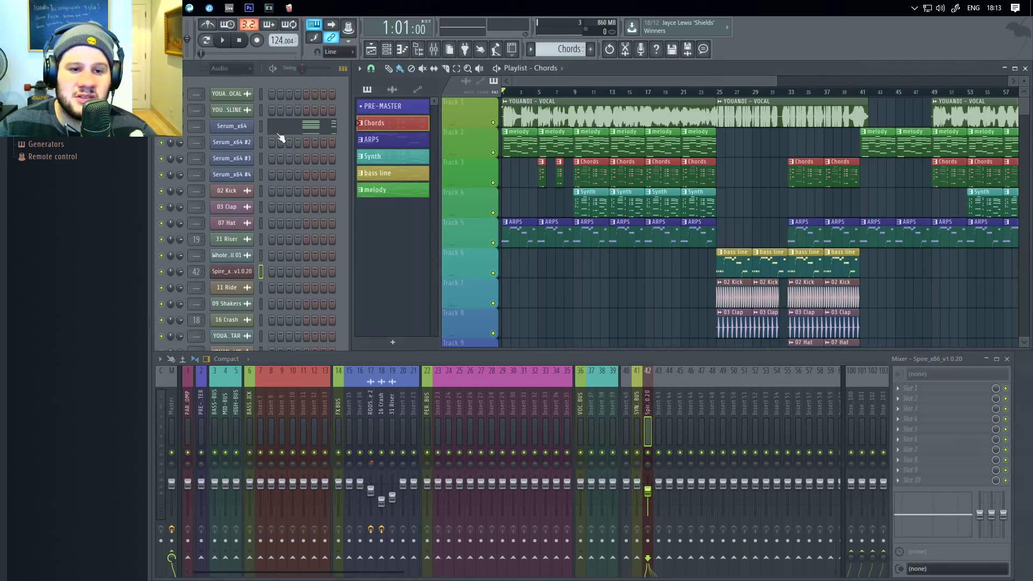
pyautogui.click(260, 126)
pyautogui.rightClick(661, 401)
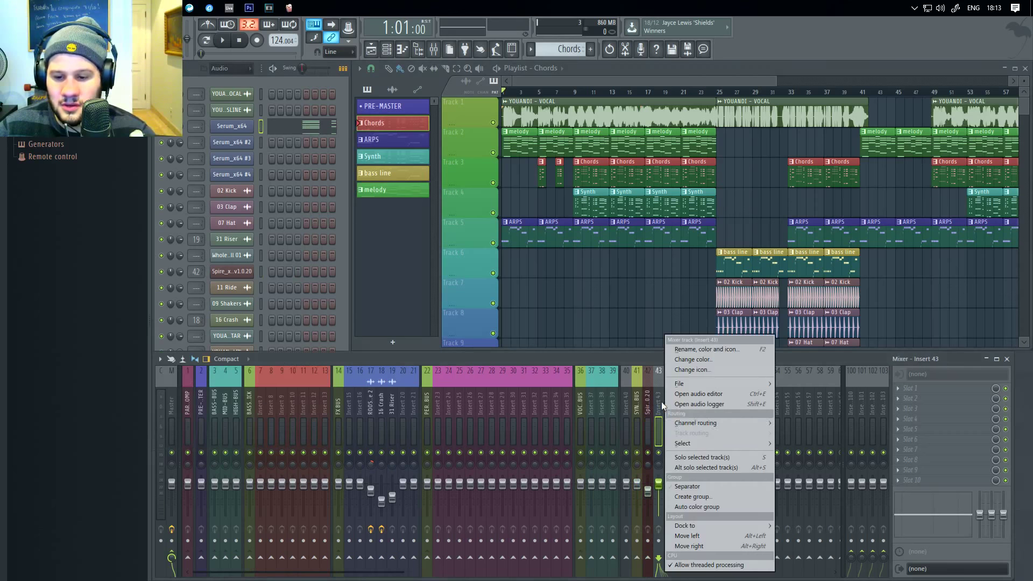
pyautogui.moveTo(753, 422)
pyautogui.click(805, 423)
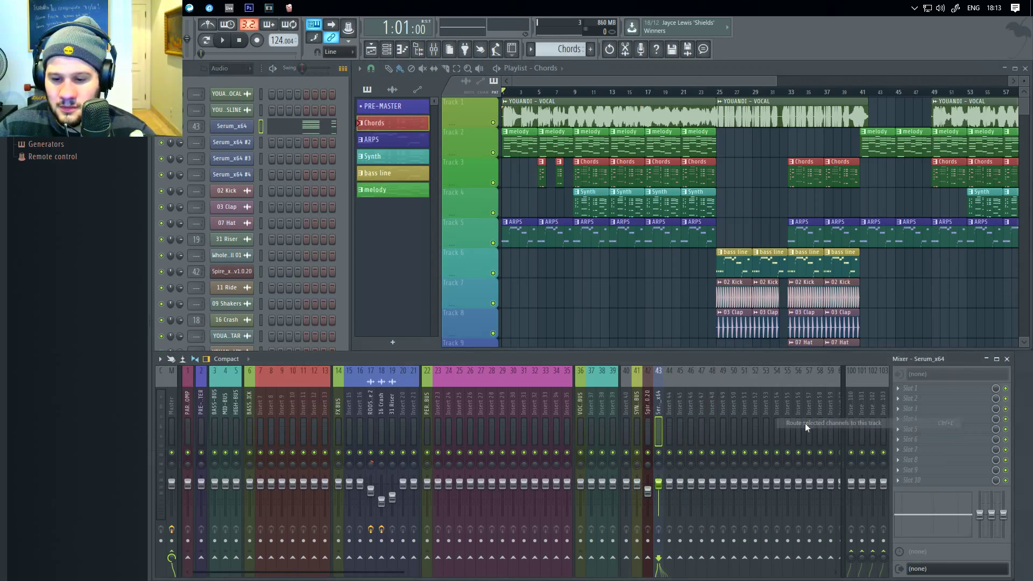
# Route the Serum_x64 #2 channel to mixer insert 44.
pyautogui.click(260, 142)
pyautogui.rightClick(668, 400)
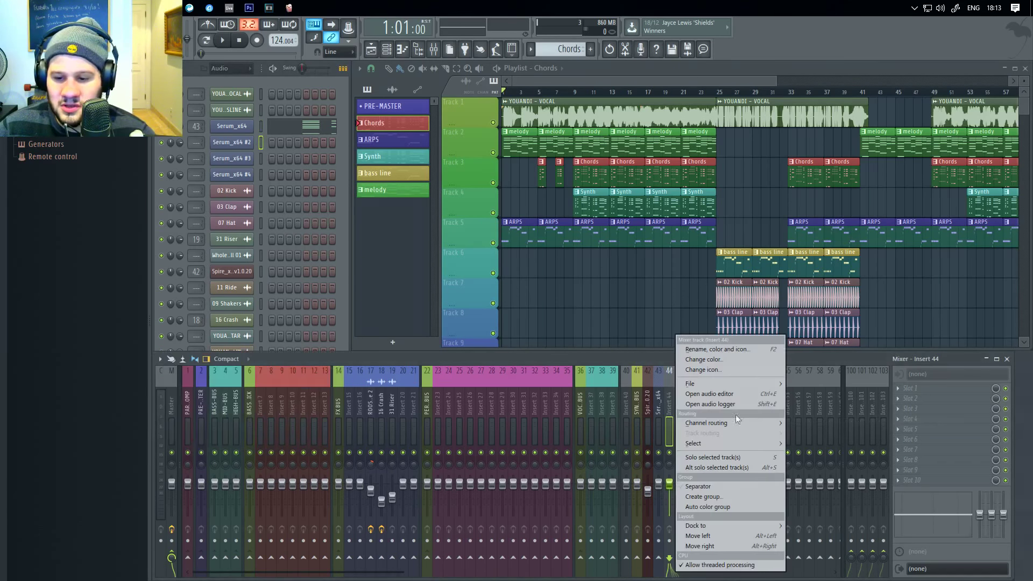
pyautogui.moveTo(743, 422)
pyautogui.click(808, 424)
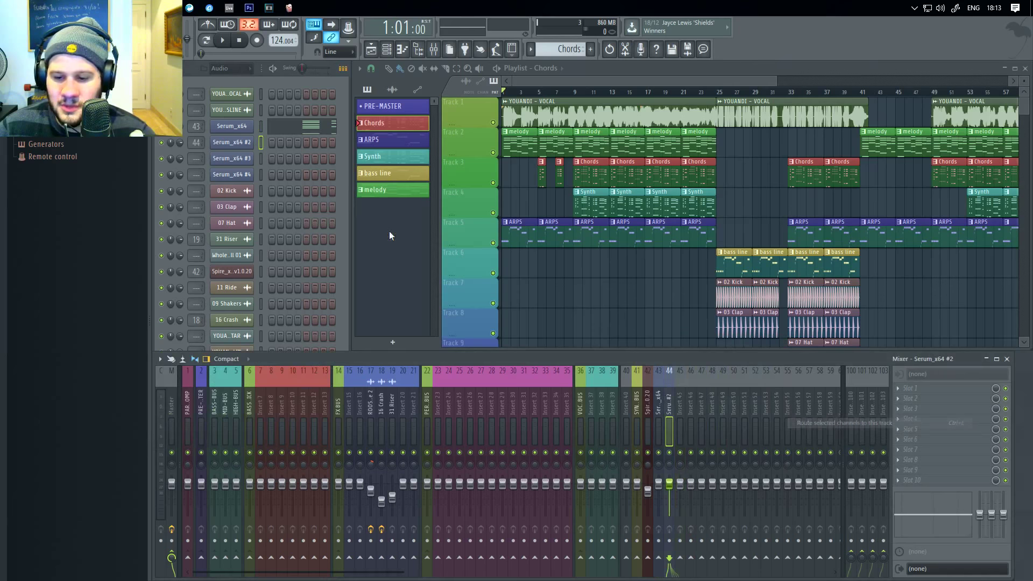
# Route the Serum_x64 #3 channel to mixer insert 45.
pyautogui.click(260, 158)
pyautogui.rightClick(681, 408)
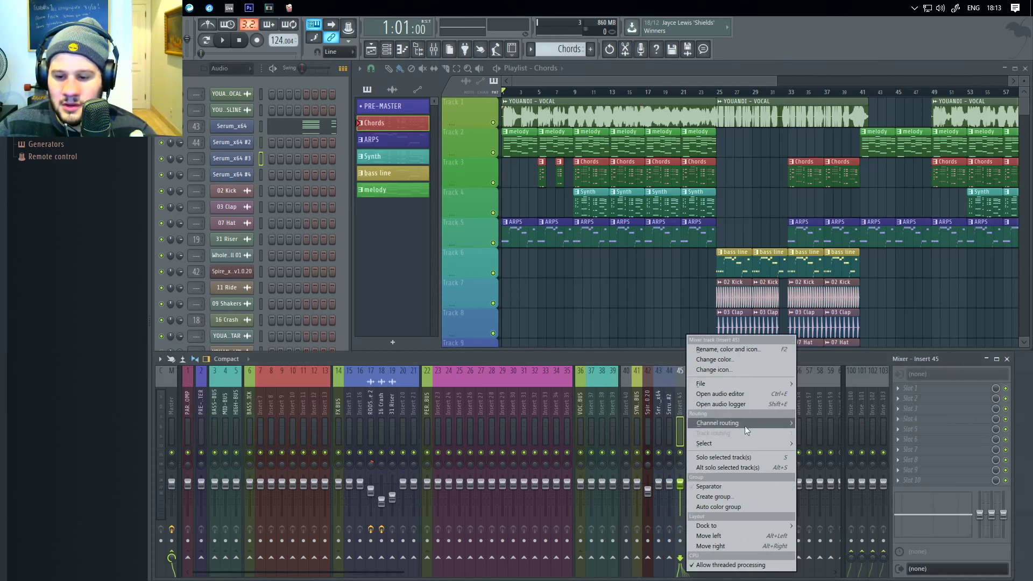
pyautogui.moveTo(745, 423)
pyautogui.click(827, 423)
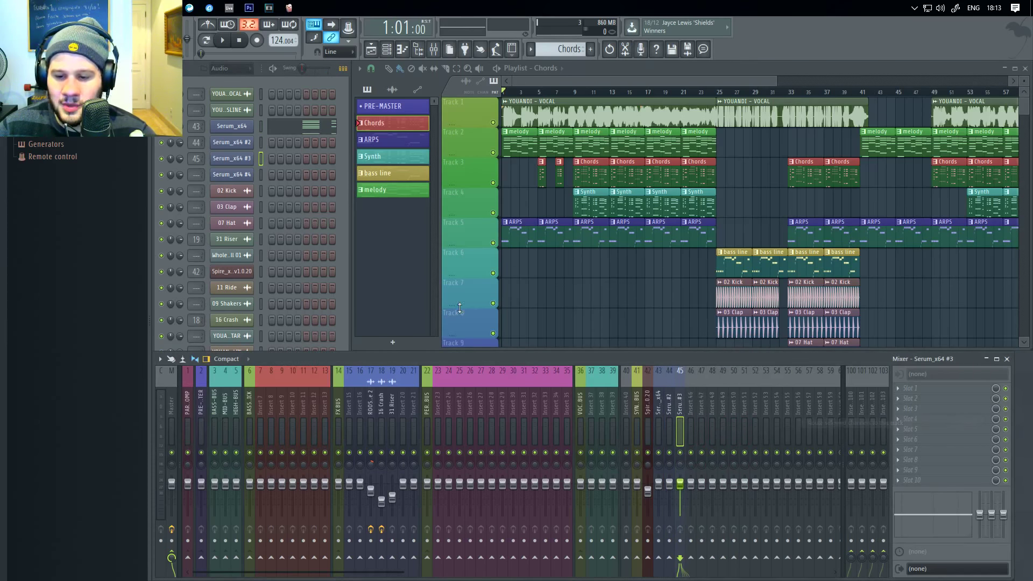
# Route the Serum_x64 #4 channel to mixer insert 46.
pyautogui.click(260, 174)
pyautogui.rightClick(692, 403)
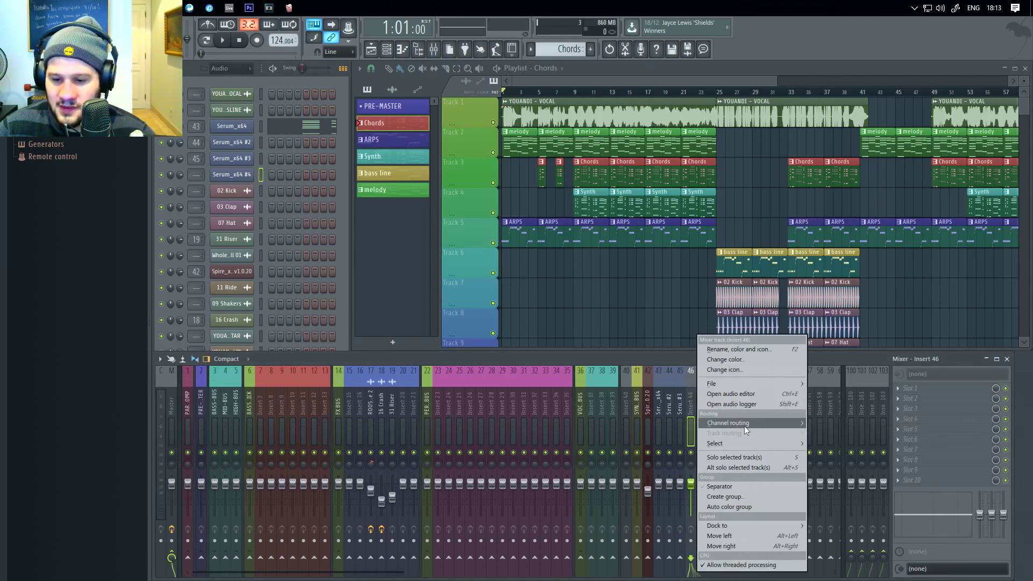
pyautogui.moveTo(744, 425)
pyautogui.click(836, 418)
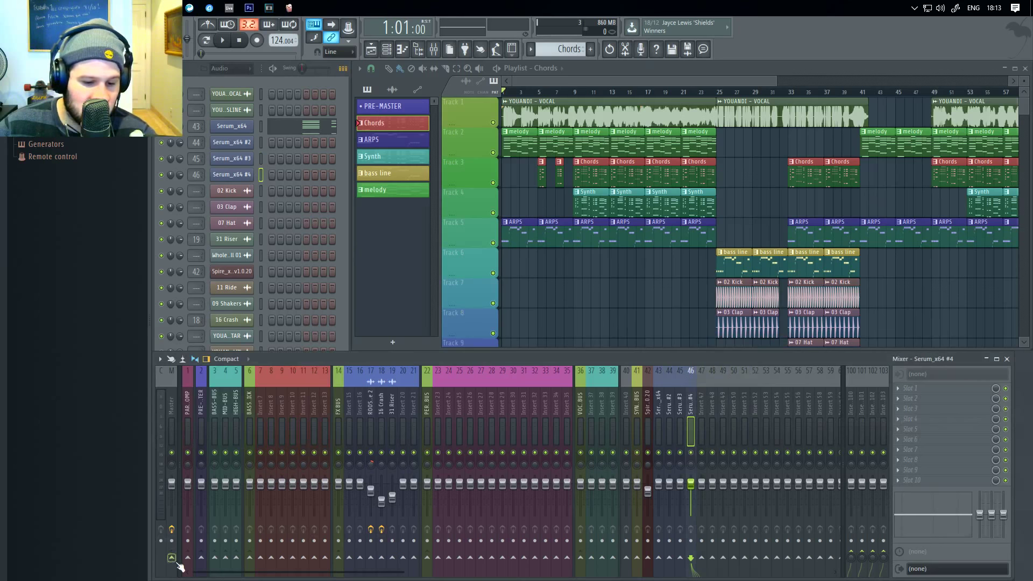
# Reroute the Serum_x64 #4 and Serum_x64 #3 mixer tracks from Master to SYNTH BUS.
pyautogui.scroll(-5, 729, 401)
pyautogui.scroll(4, 650, 499)
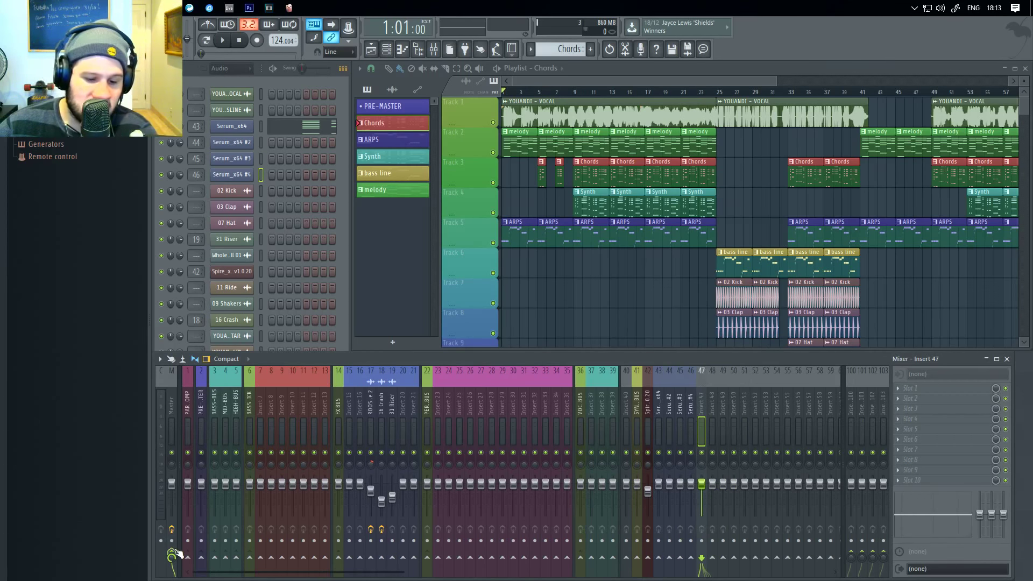
pyautogui.click(638, 560)
pyautogui.scroll(1, 639, 508)
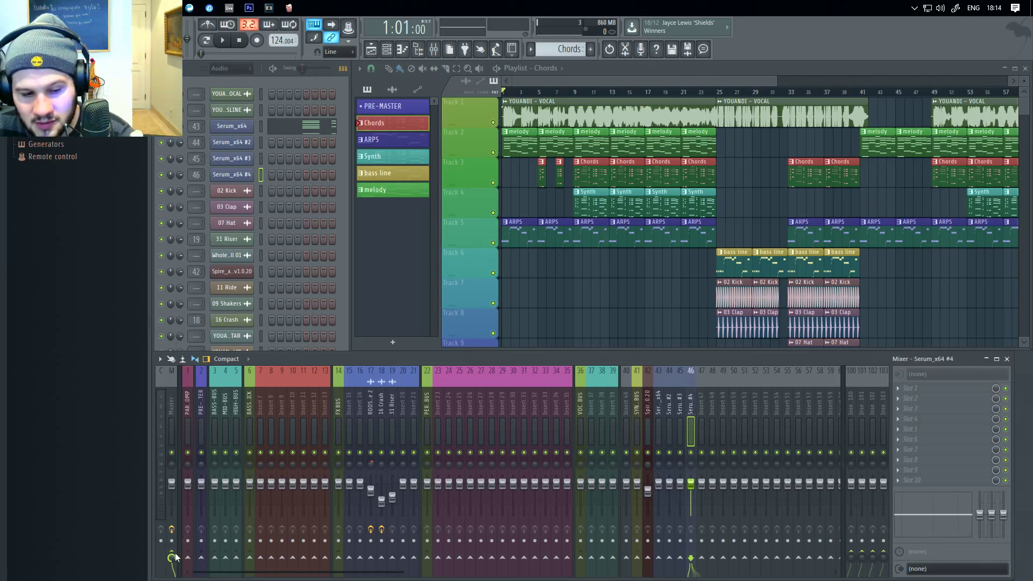
pyautogui.scroll(1, 641, 558)
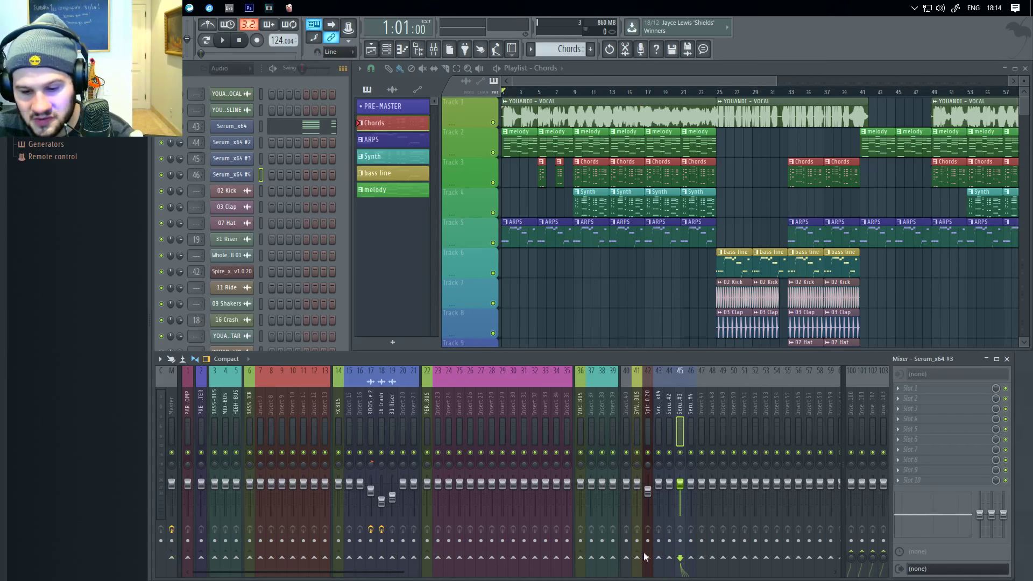
# Reroute the Serum_x64 #2 and Serum_x64 mixer tracks from Master to SYNTH BUS.
pyautogui.scroll(1, 641, 557)
pyautogui.click(173, 558)
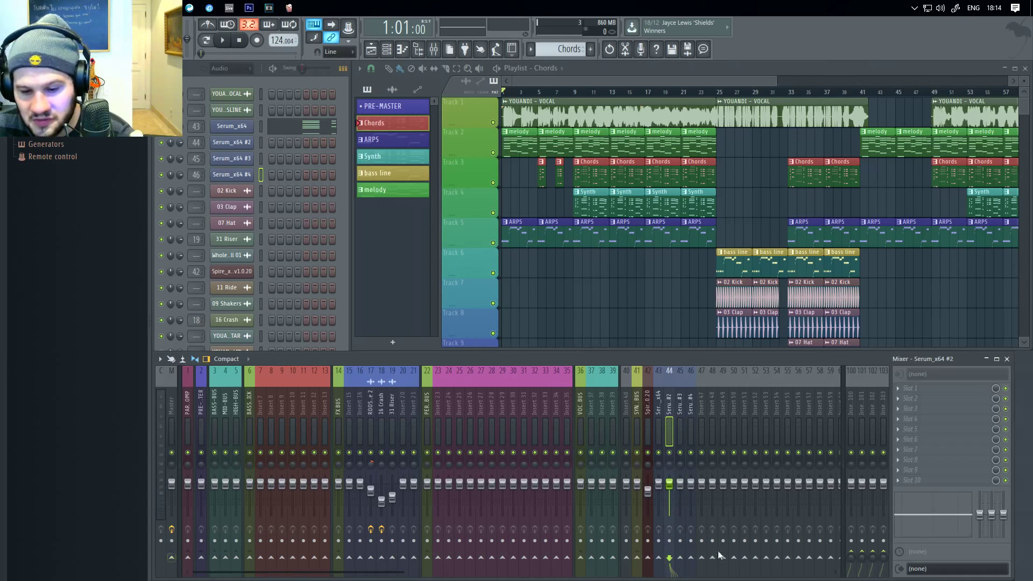
pyautogui.click(638, 558)
pyautogui.press('Left')
pyautogui.click(173, 558)
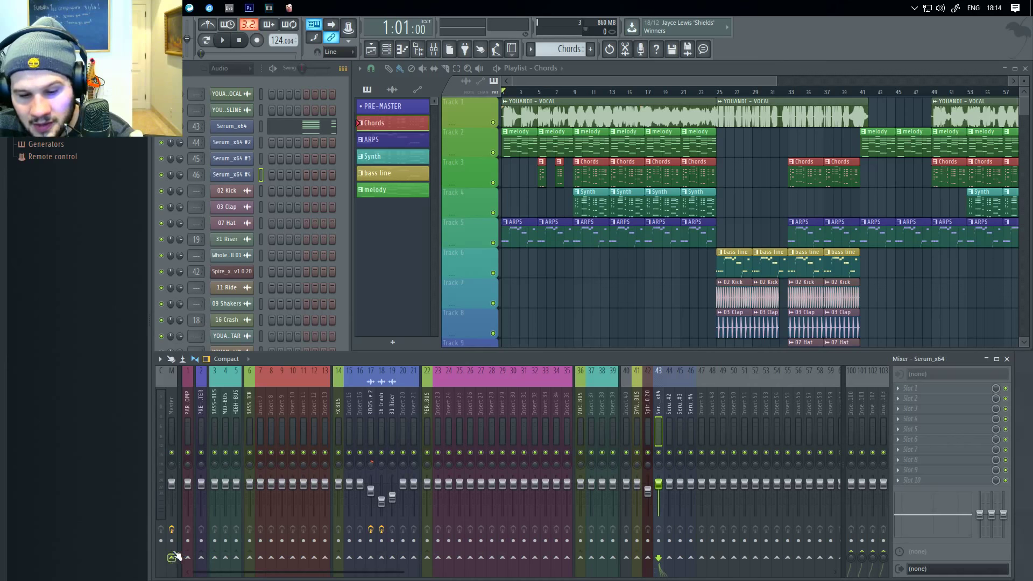
pyautogui.click(638, 558)
# Reroute the Spire_x86_v1.0.20 mixer track from Master to SYNTH BUS.
pyautogui.press('Left')
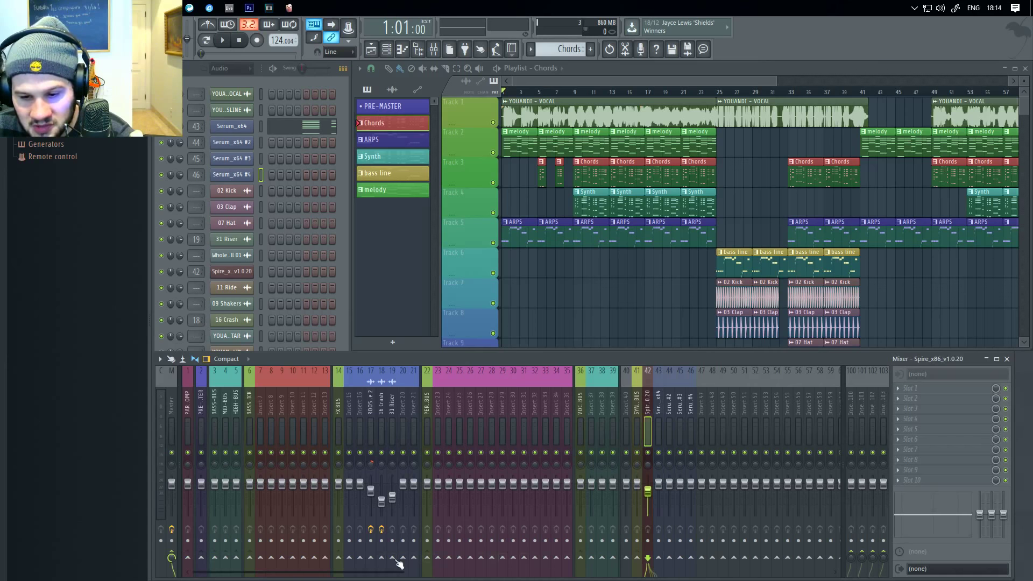
pyautogui.click(172, 557)
pyautogui.click(638, 559)
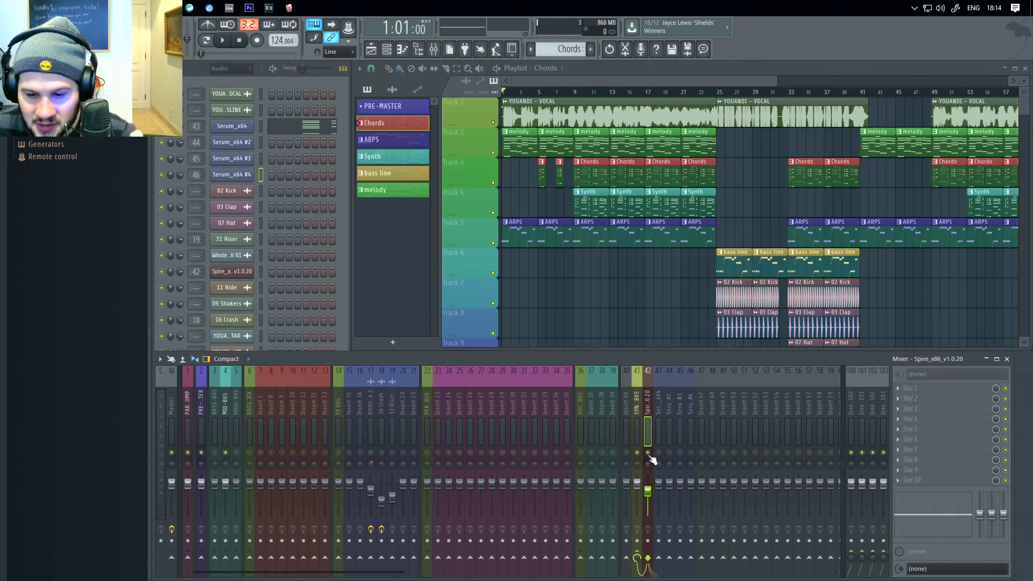
# Audition the soloed Spire mixer track and reroute it from SYNTH BUS to the vocal bus on insert 36.
pyautogui.press('space')
pyautogui.press('space')
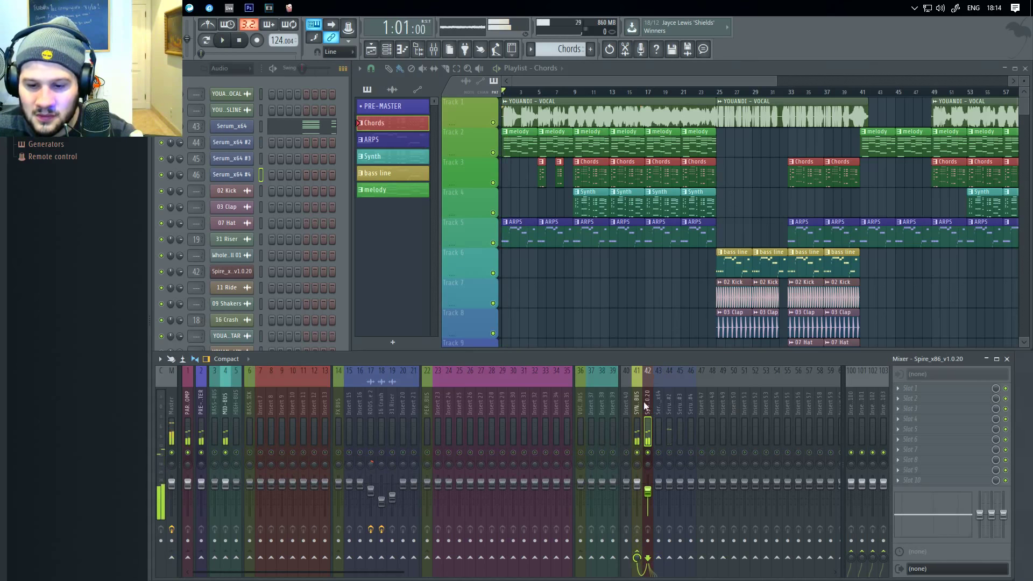
pyautogui.click(638, 557)
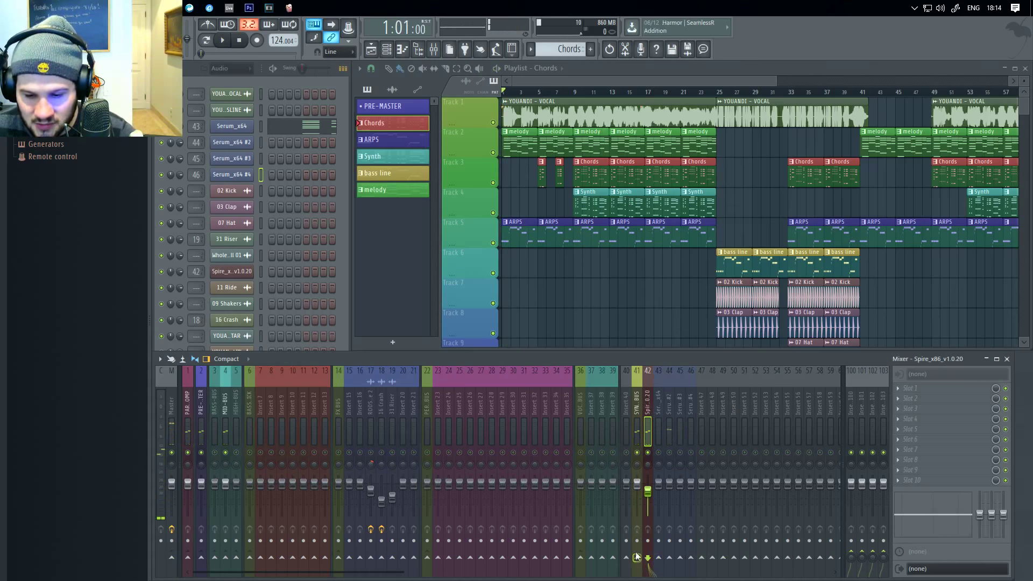
pyautogui.click(580, 557)
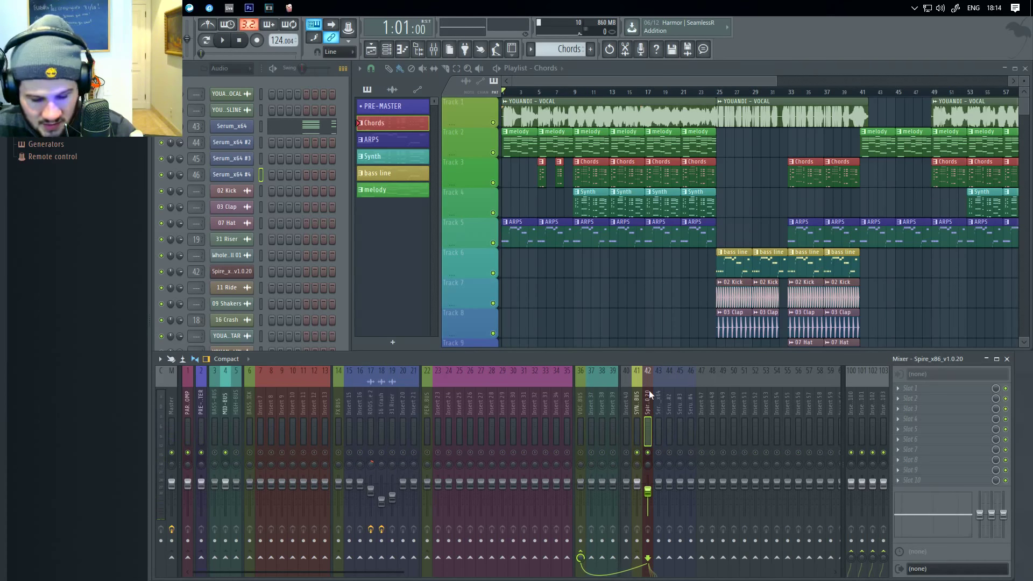
# Move the Spire mixer track to slot 40, next to the vocal group, and colour it in that group's teal.
pyautogui.hotkey('alt', 'Left')
pyautogui.hotkey('alt', 'Left')
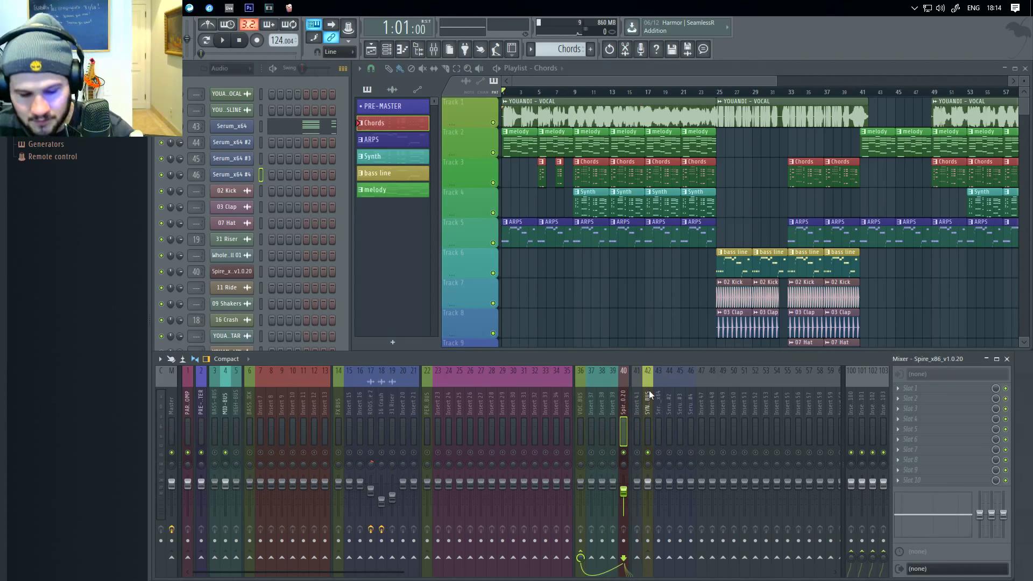
pyautogui.press('F2')
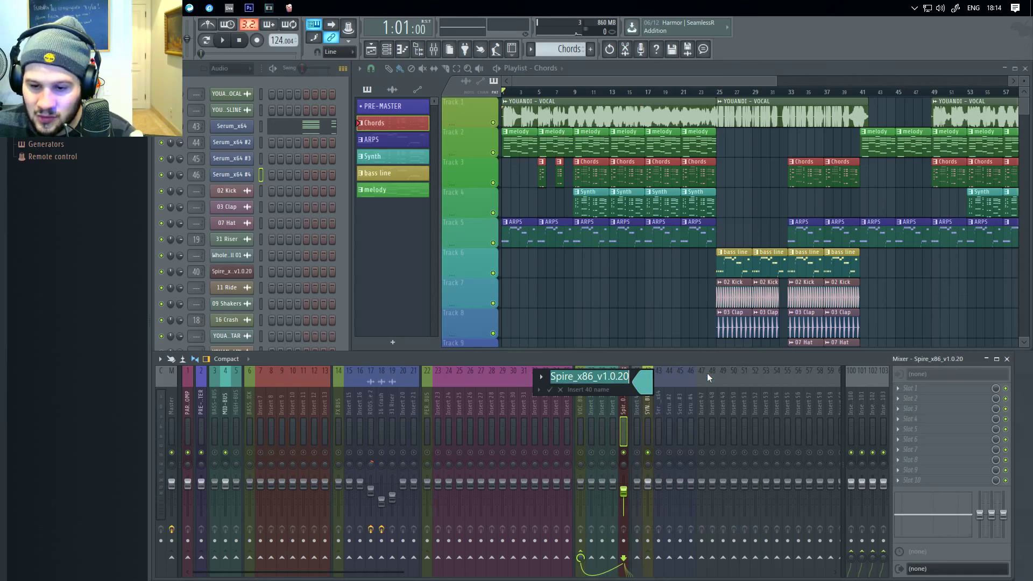
pyautogui.press('Return')
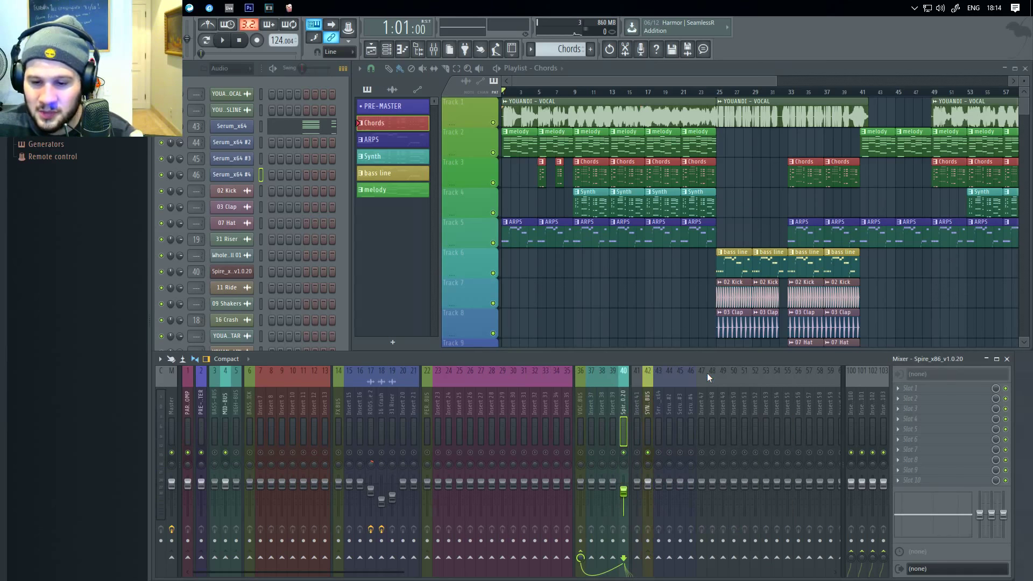
# Remove the separator from insert 41 and add one to the SYNTH BUS mixer track.
pyautogui.press('Right')
pyautogui.press('Right')
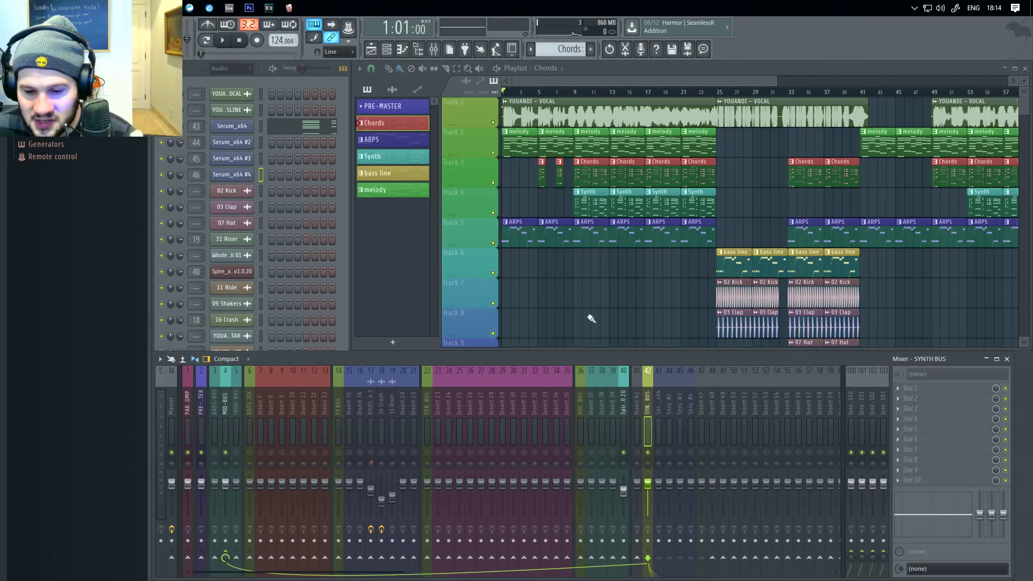
pyautogui.click(637, 402)
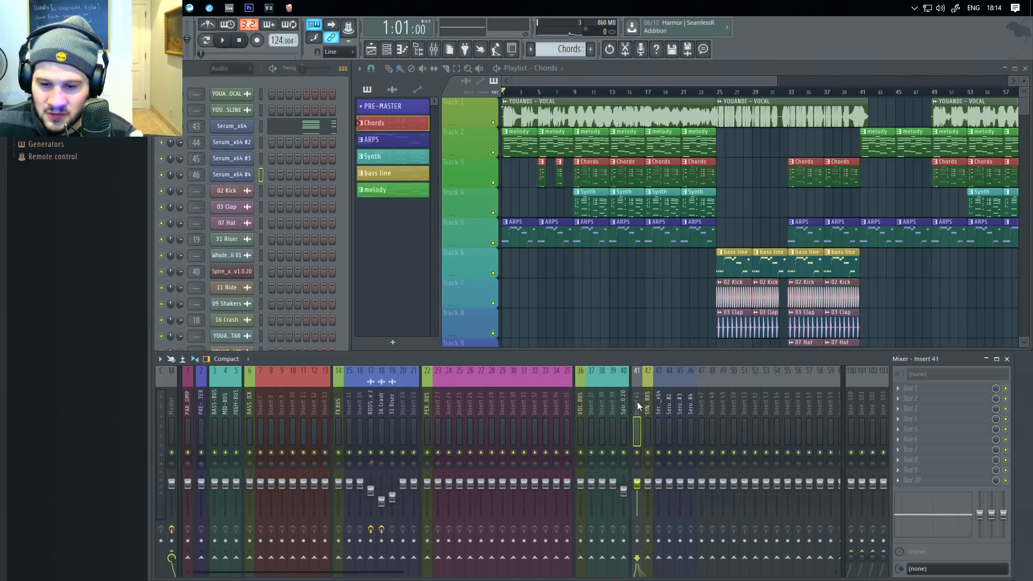
pyautogui.rightClick(637, 402)
pyautogui.moveTo(719, 422)
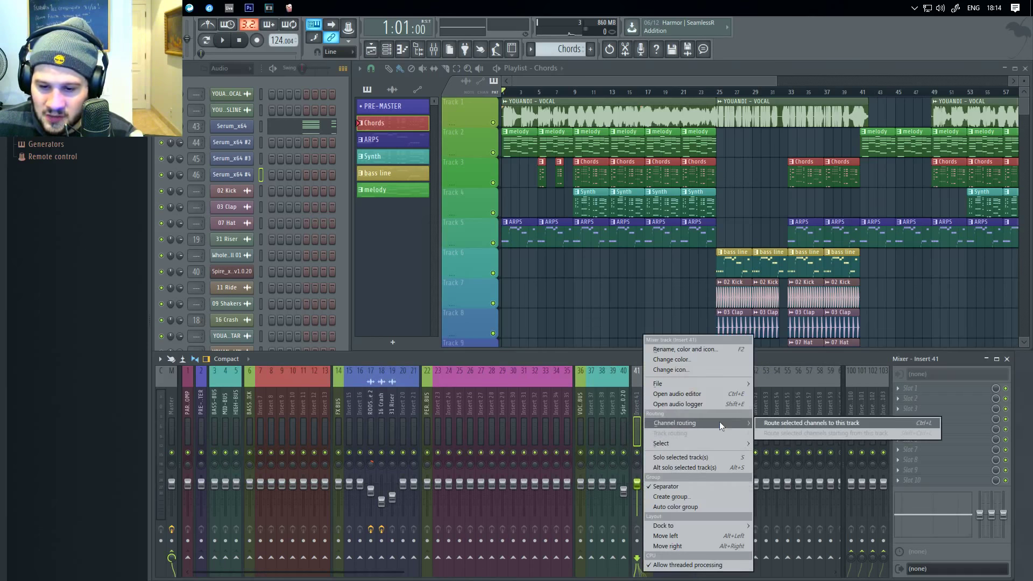
pyautogui.click(700, 485)
pyautogui.click(645, 401)
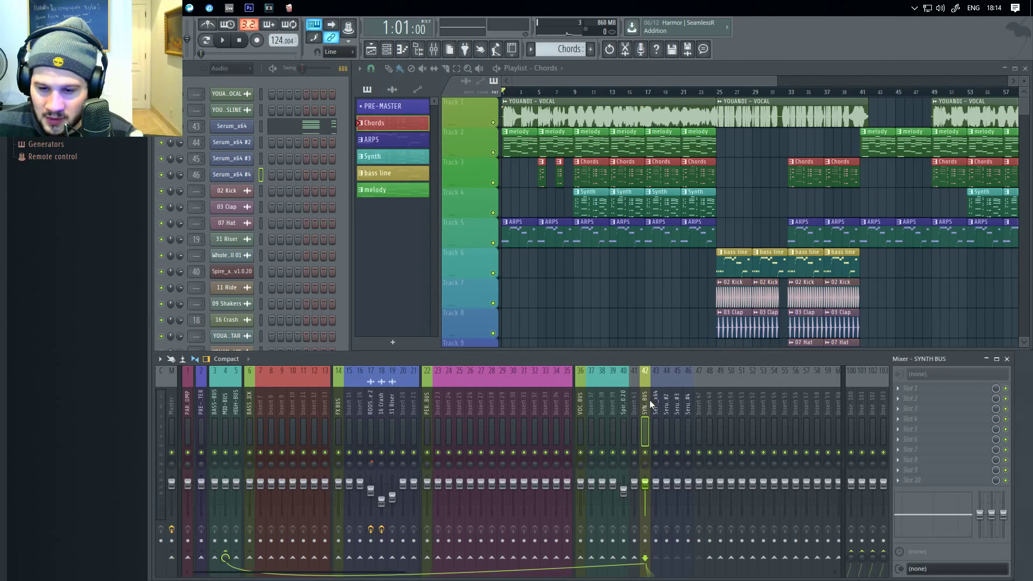
pyautogui.rightClick(649, 403)
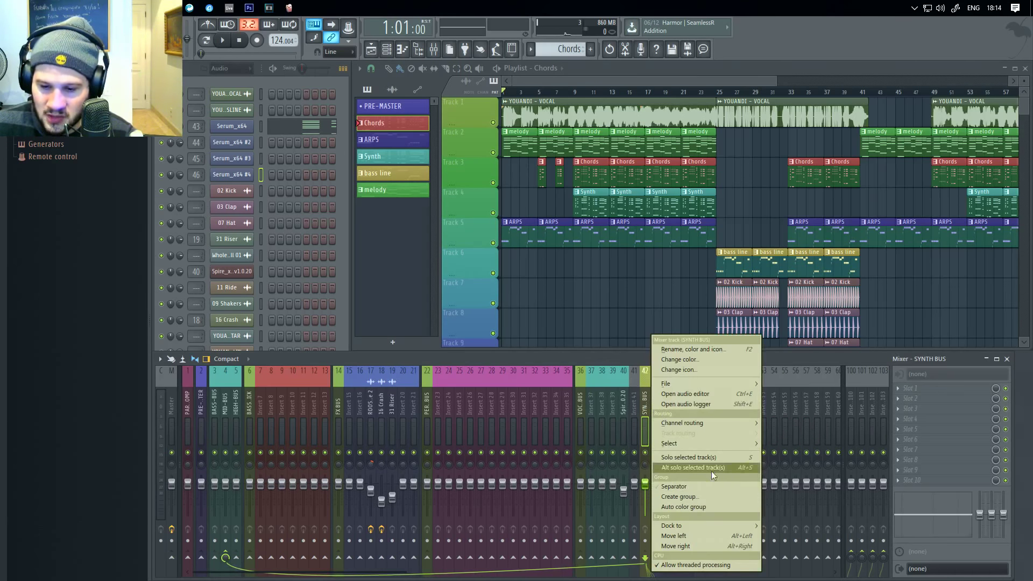
pyautogui.click(698, 488)
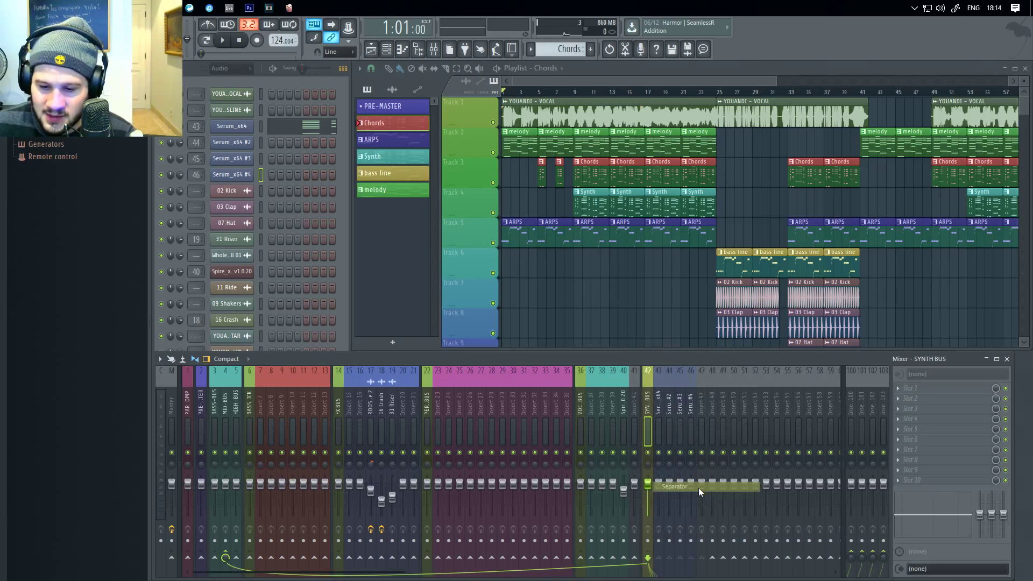
# Colour insert 41 in the vocal group's teal.
pyautogui.click(632, 404)
pyautogui.doubleClick(632, 400)
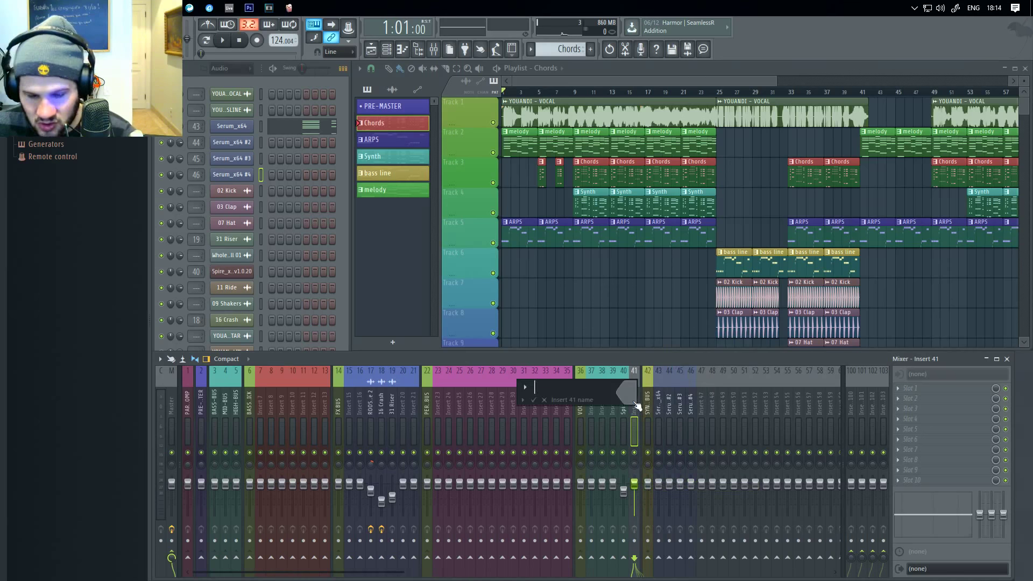
pyautogui.click(643, 437)
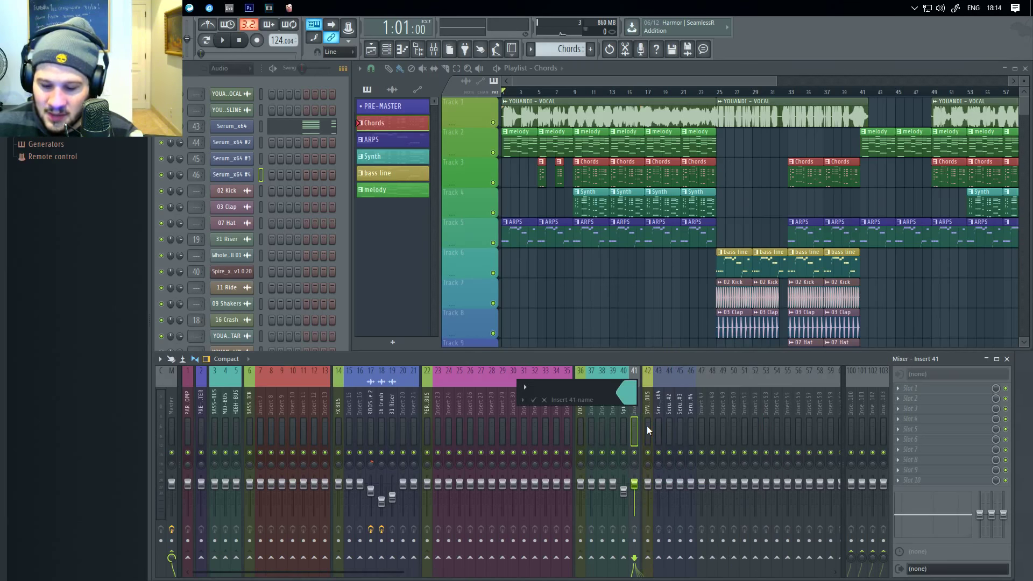
pyautogui.press('Return')
# Try moving the empty insert 34 from the pink group into the vocal group, and return it to its original slot.
pyautogui.press('Left')
pyautogui.press('Left')
pyautogui.press('Left')
pyautogui.press('Left')
pyautogui.press('Left')
pyautogui.press('Left')
pyautogui.press('Left')
pyautogui.press('Left')
pyautogui.press('Left')
pyautogui.press('Left')
pyautogui.press('Left')
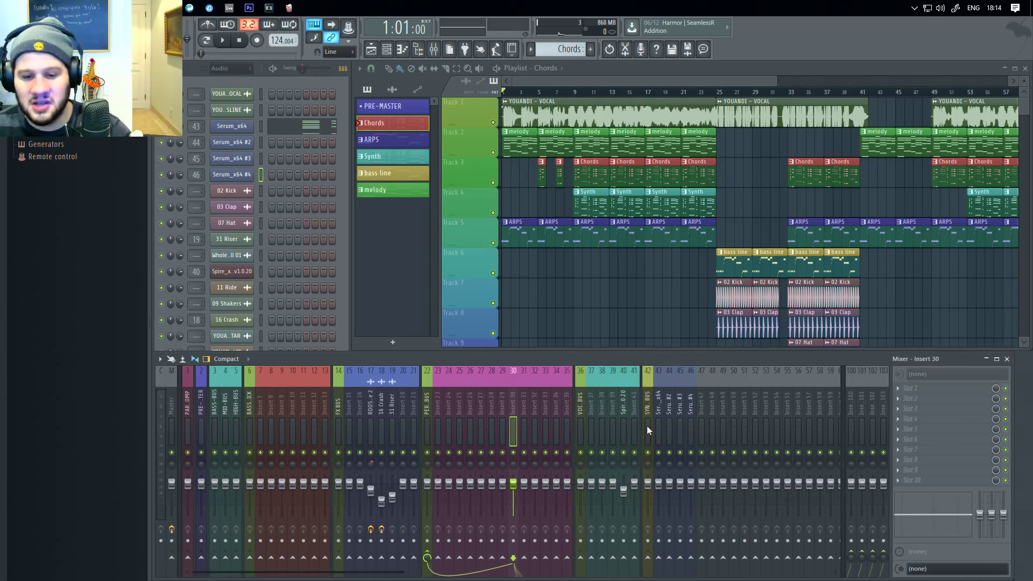
pyautogui.press('Right')
pyautogui.press('Right')
pyautogui.press('Right')
pyautogui.press('Right')
pyautogui.press('Right')
pyautogui.press('Right')
pyautogui.press('Right')
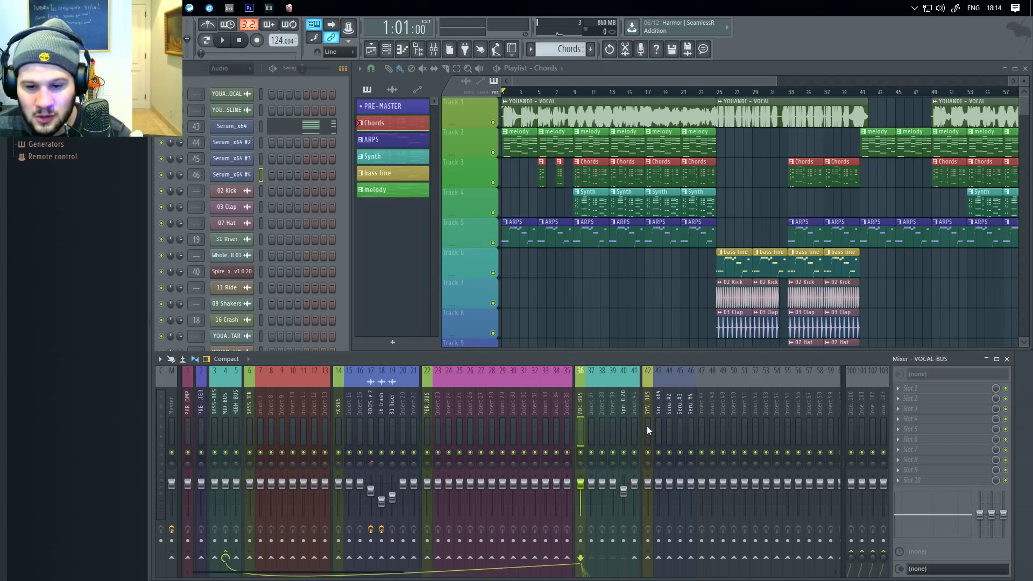
pyautogui.press('Left')
pyautogui.press('Left')
pyautogui.press('Left')
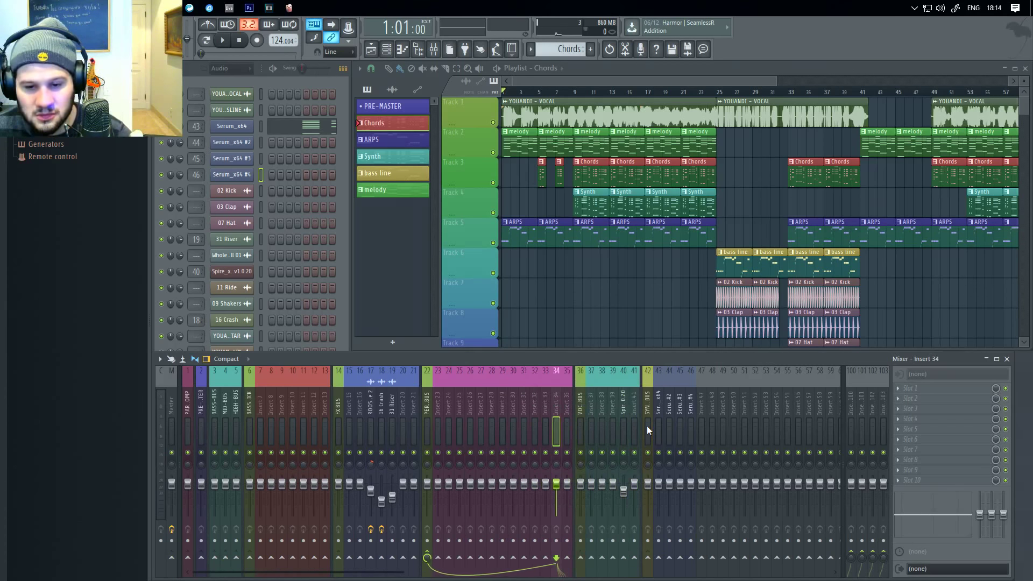
pyautogui.hotkey('alt', 'Right')
pyautogui.hotkey('alt', 'Right')
pyautogui.hotkey('alt', 'Right')
pyautogui.hotkey('alt', 'Right')
pyautogui.hotkey('alt', 'Right')
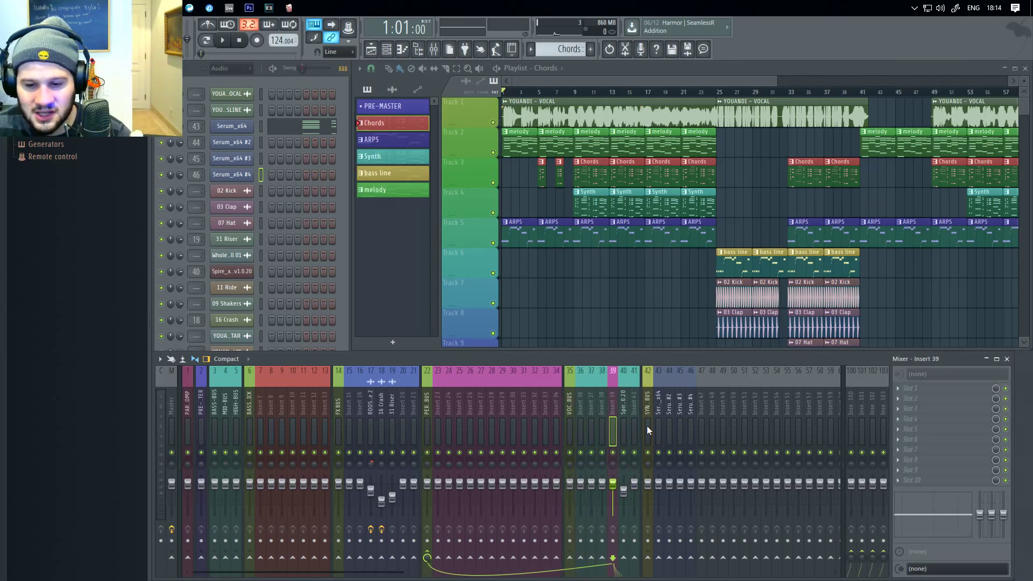
pyautogui.hotkey('alt', 'Left')
pyautogui.hotkey('alt', 'Left')
pyautogui.hotkey('alt', 'Left')
pyautogui.hotkey('alt', 'Left')
pyautogui.hotkey('alt', 'Left')
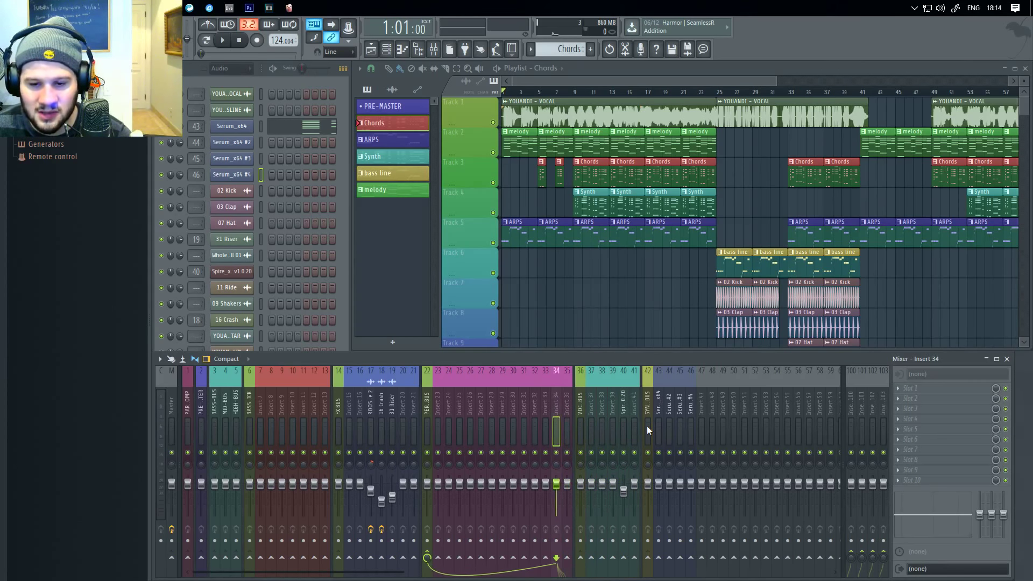
pyautogui.press('Left')
pyautogui.press('Right')
pyautogui.press('Right')
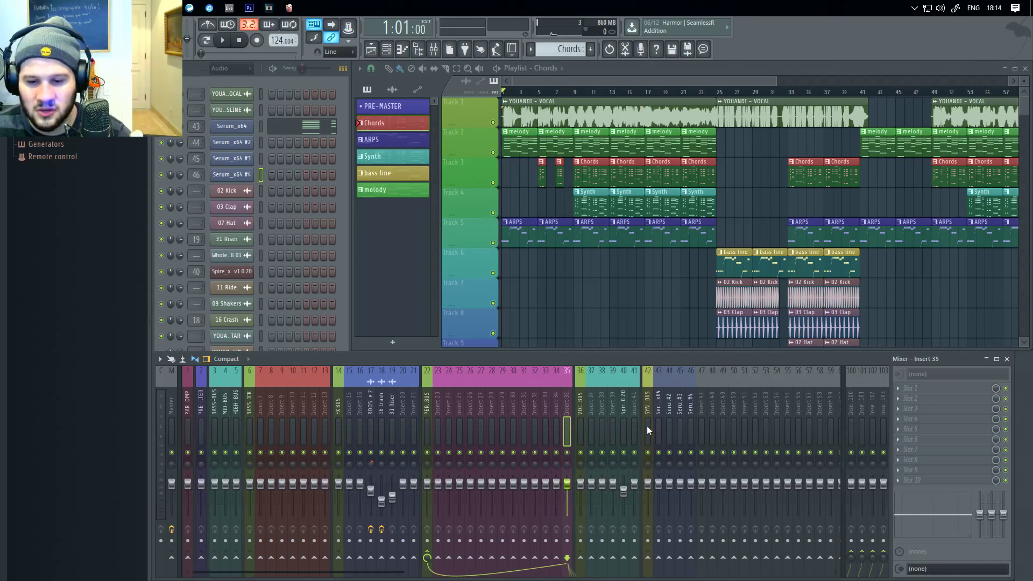
pyautogui.press('Right')
pyautogui.press('Right')
pyautogui.press('Right')
pyautogui.press('Left')
pyautogui.press('Right')
pyautogui.press('Right')
pyautogui.press('Right')
pyautogui.press('Right')
pyautogui.press('Right')
pyautogui.press('Right')
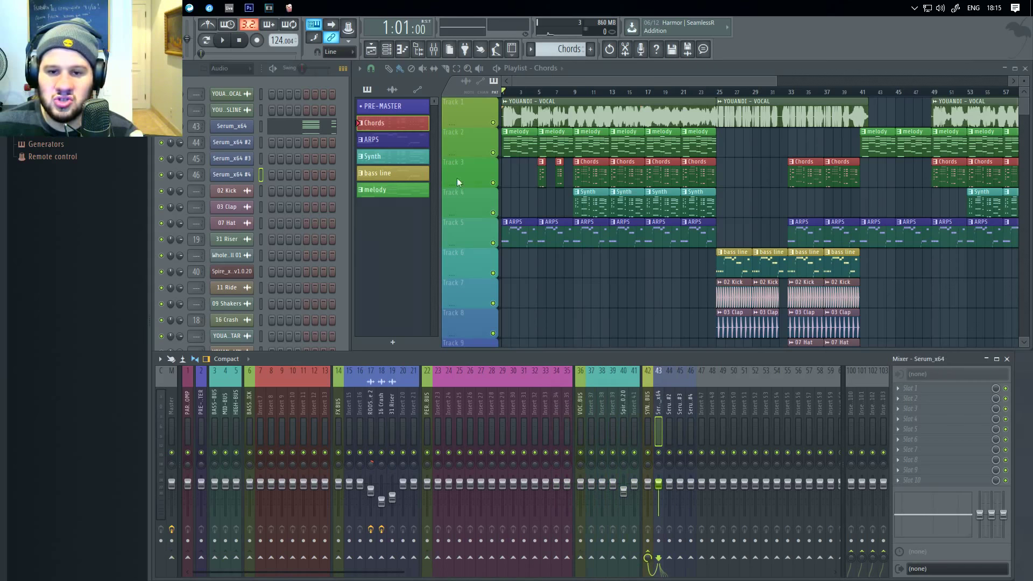
# Solo playlist tracks 2 to 5 together and audition them from the start of the song.
pyautogui.rightClick(493, 152)
pyautogui.click(493, 182)
pyautogui.click(493, 212)
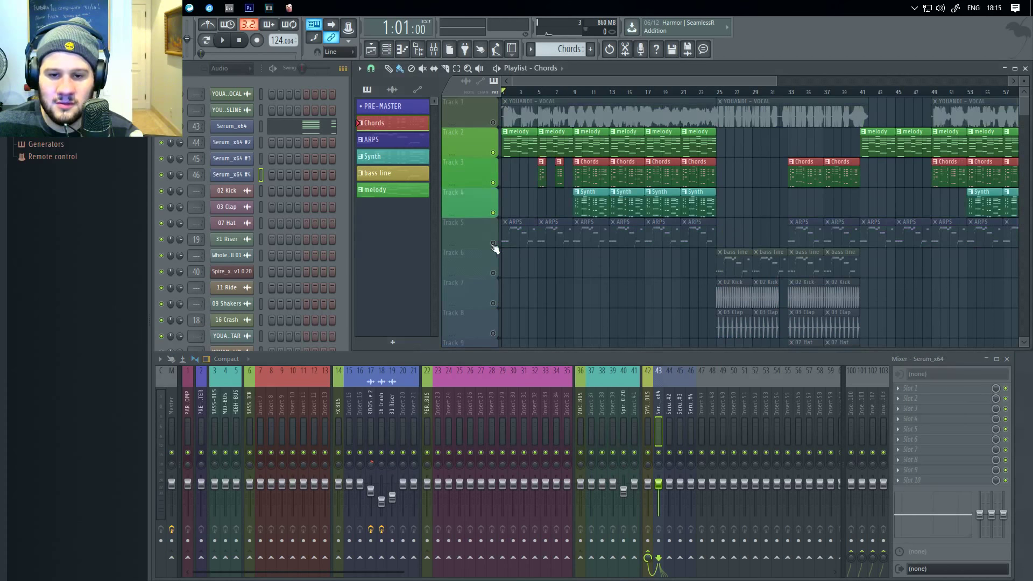
pyautogui.click(493, 242)
pyautogui.press('space')
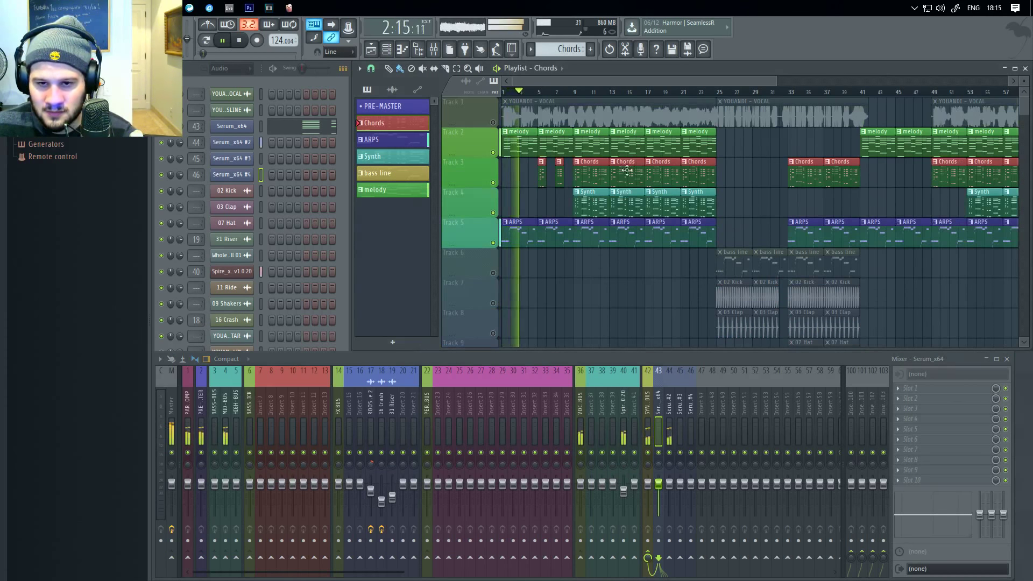
pyautogui.press('space')
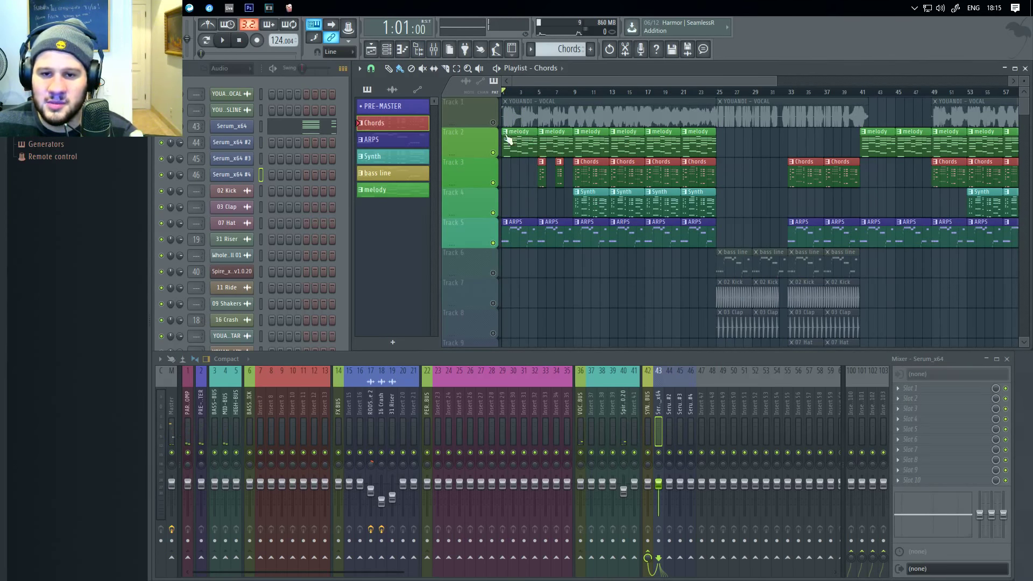
# Solo only playlist track 1 with the vocal and play it briefly.
pyautogui.rightClick(494, 123)
pyautogui.press('space')
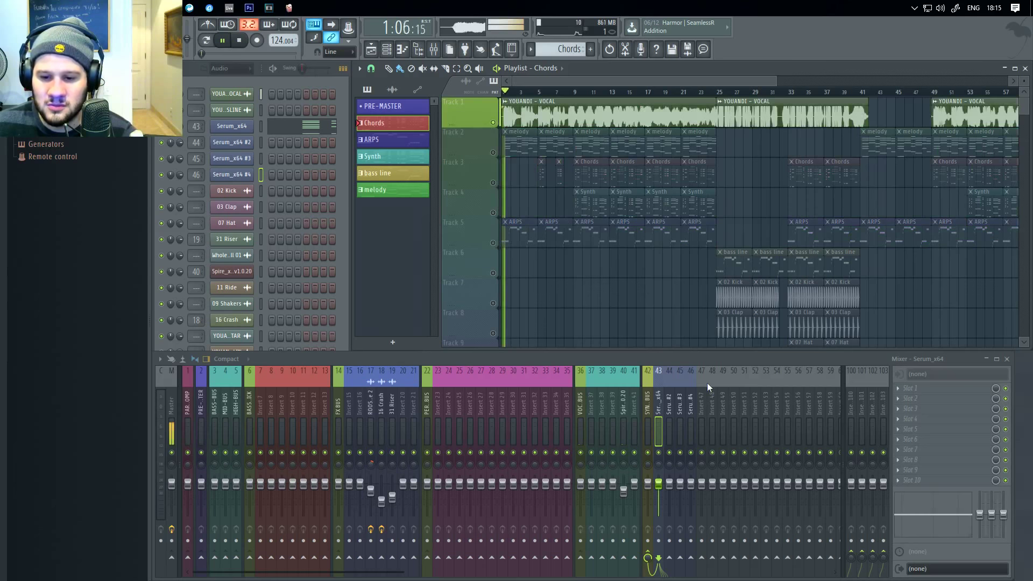
pyautogui.press('space')
# Move the Spire mixer track to slot 42, right after SYNTH BUS, and reroute it from VOCAL-BUS to SYNTH BUS.
pyautogui.click(623, 404)
pyautogui.hotkey('alt', 'Right')
pyautogui.hotkey('alt', 'Right')
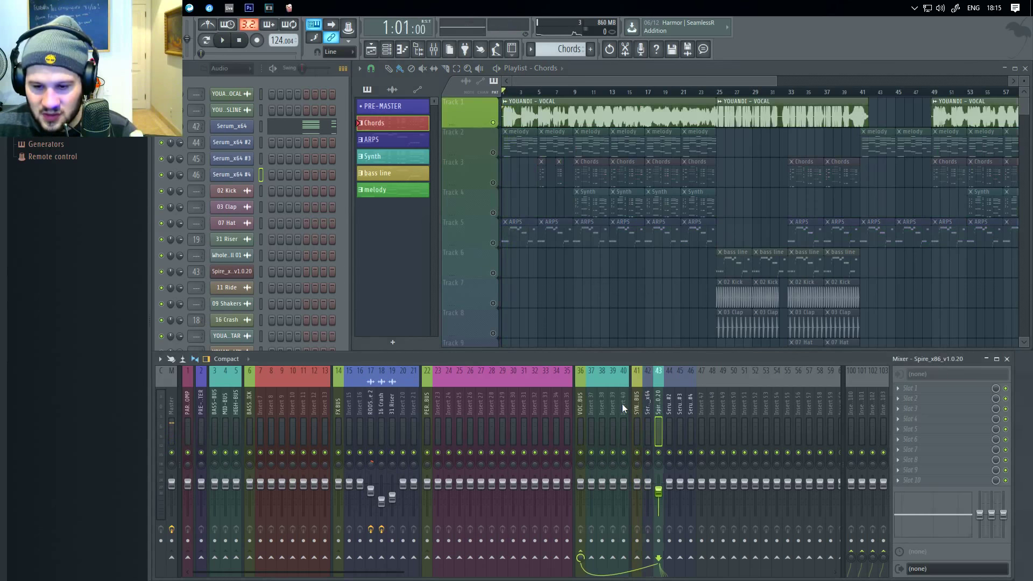
pyautogui.click(587, 556)
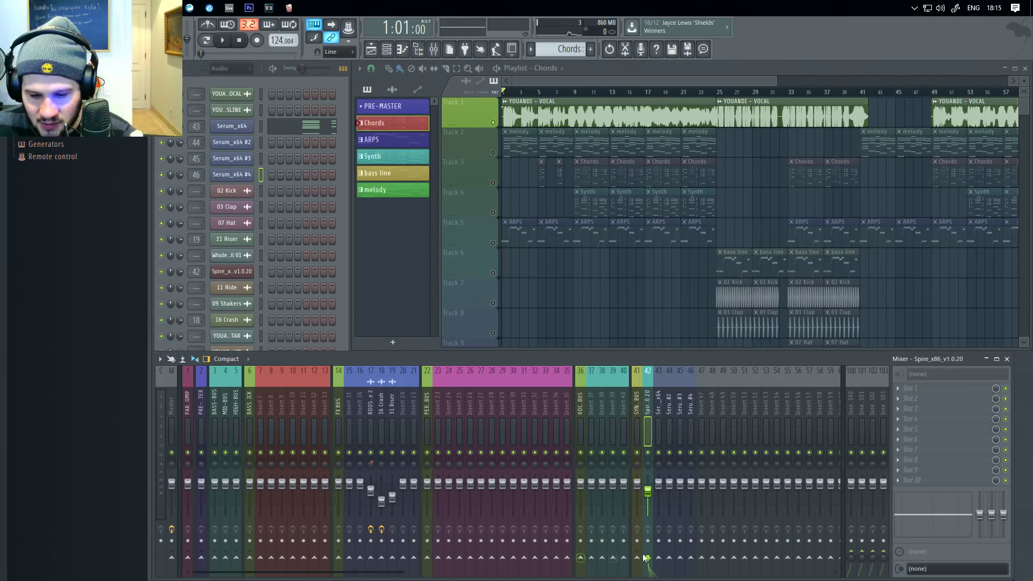
pyautogui.click(638, 558)
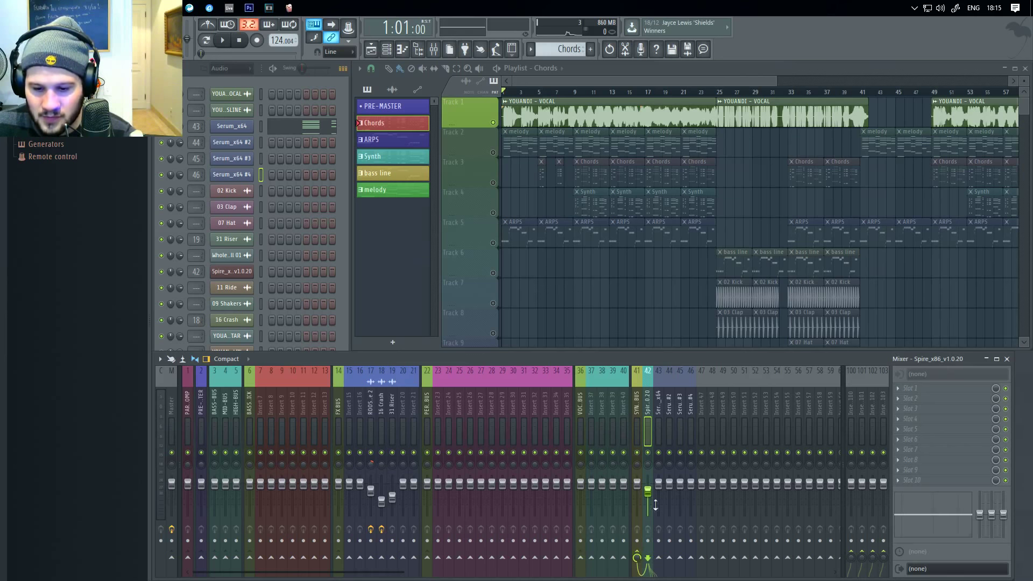
pyautogui.click(581, 557)
pyautogui.rightClick(582, 558)
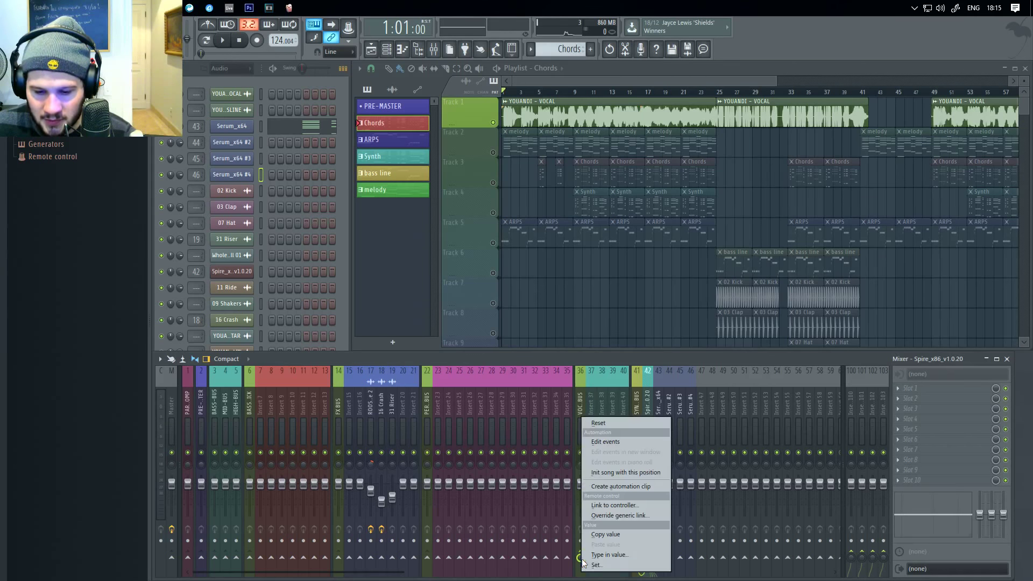
pyautogui.click(600, 424)
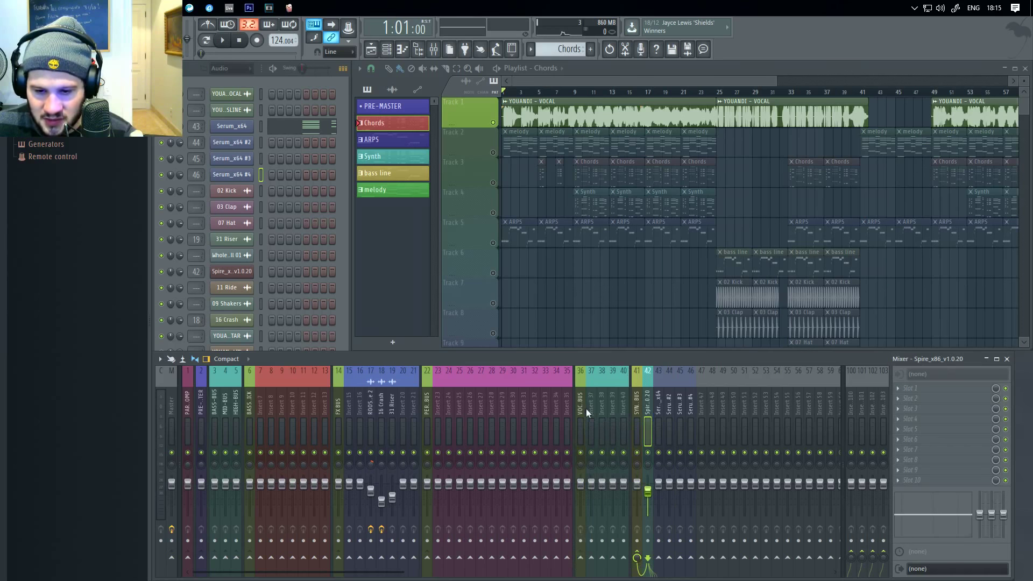
# Colour the Spire_x86_v1.0.20 and Serum_x64 mixer tracks the same orange.
pyautogui.doubleClick(650, 401)
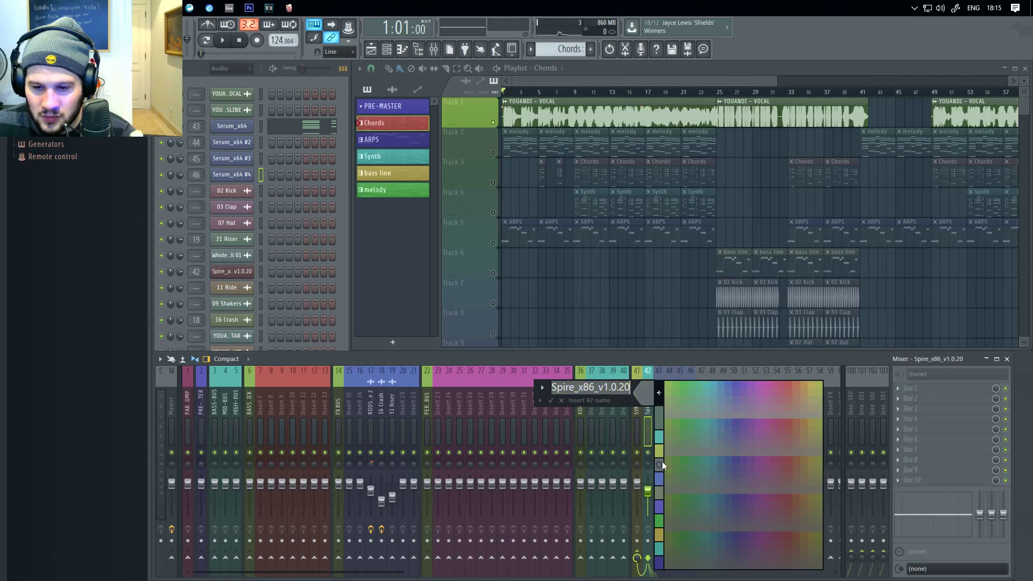
pyautogui.click(799, 383)
pyautogui.press('Return')
pyautogui.press('Right')
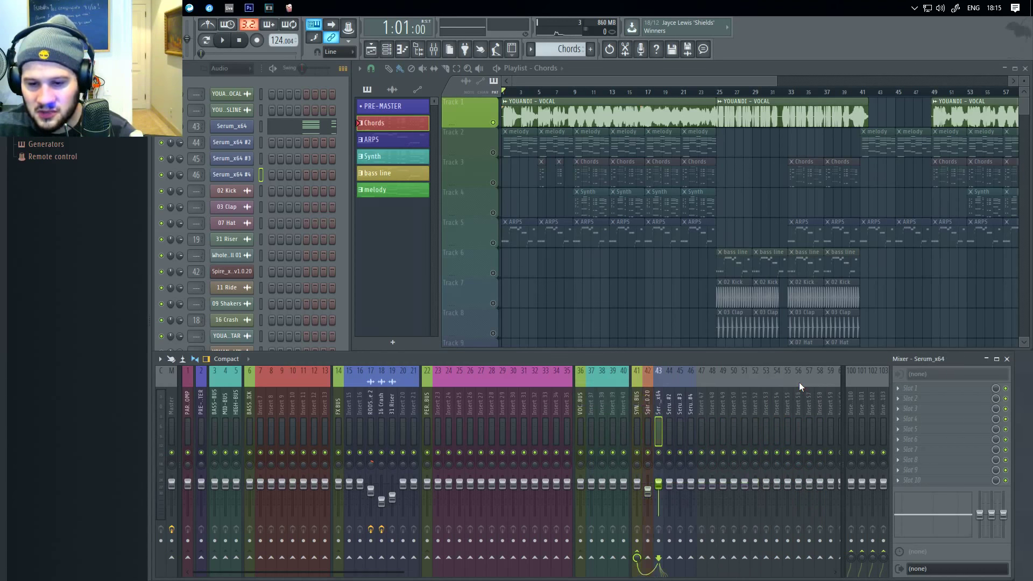
pyautogui.press('F2')
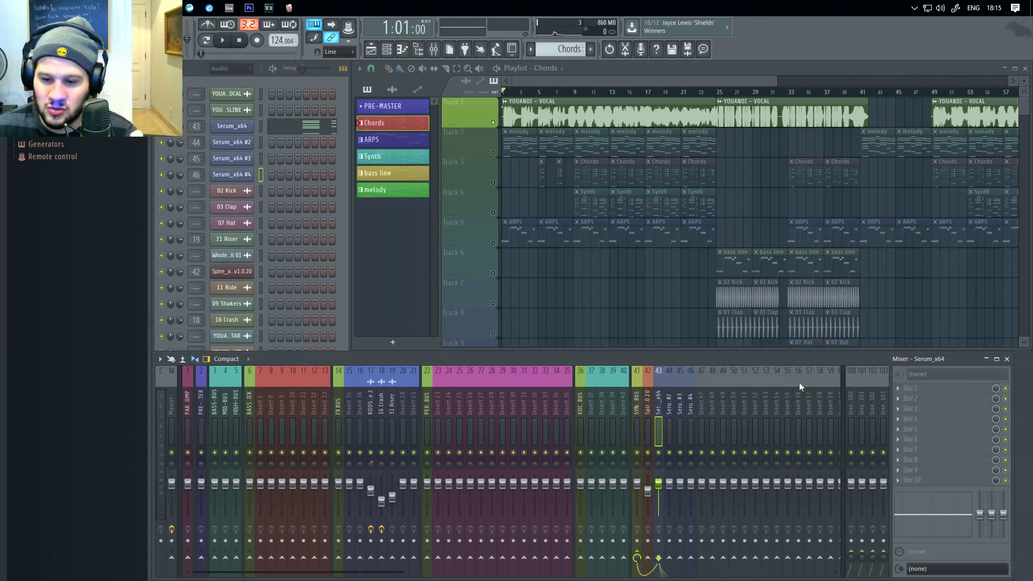
pyautogui.click(799, 382)
pyautogui.click(811, 432)
pyautogui.press('Return')
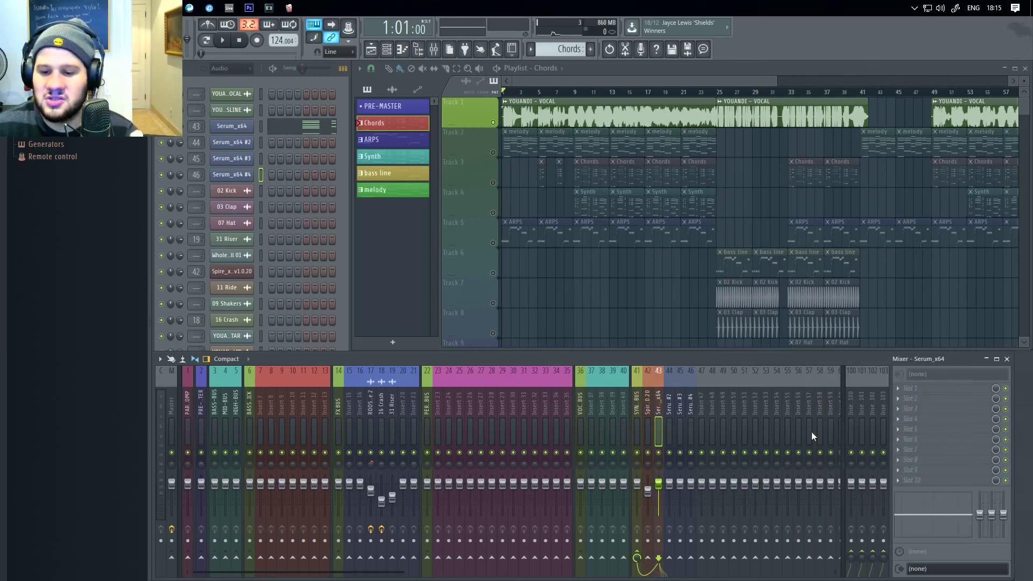
# Colour the Serum_x64 #2 and Serum_x64 #3 mixer tracks in the synth group's orange.
pyautogui.press('Right')
pyautogui.press('F2')
pyautogui.click(811, 430)
pyautogui.click(822, 440)
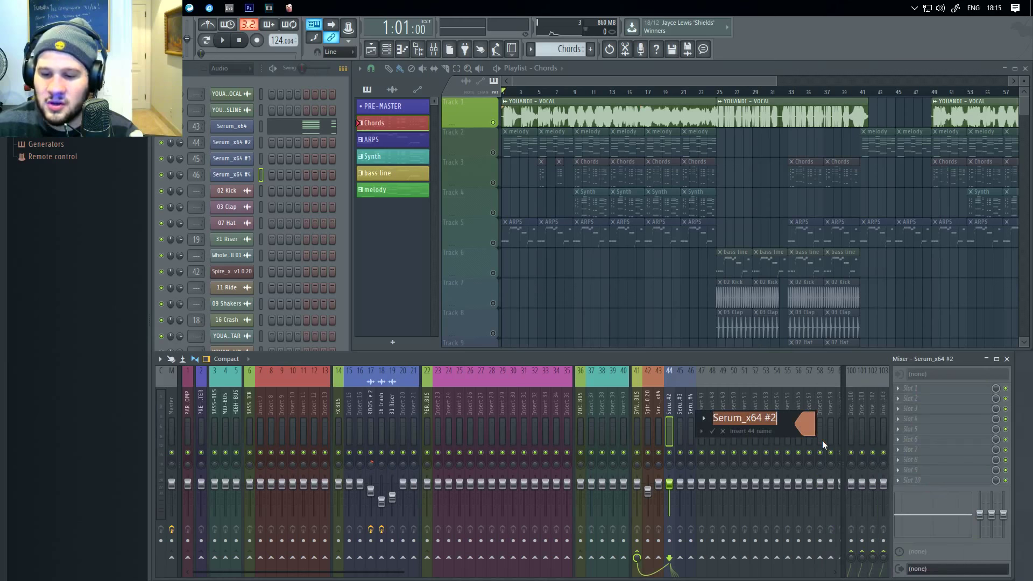
pyautogui.press('Return')
pyautogui.press('Right')
pyautogui.press('F2')
pyautogui.click(823, 440)
pyautogui.click(831, 437)
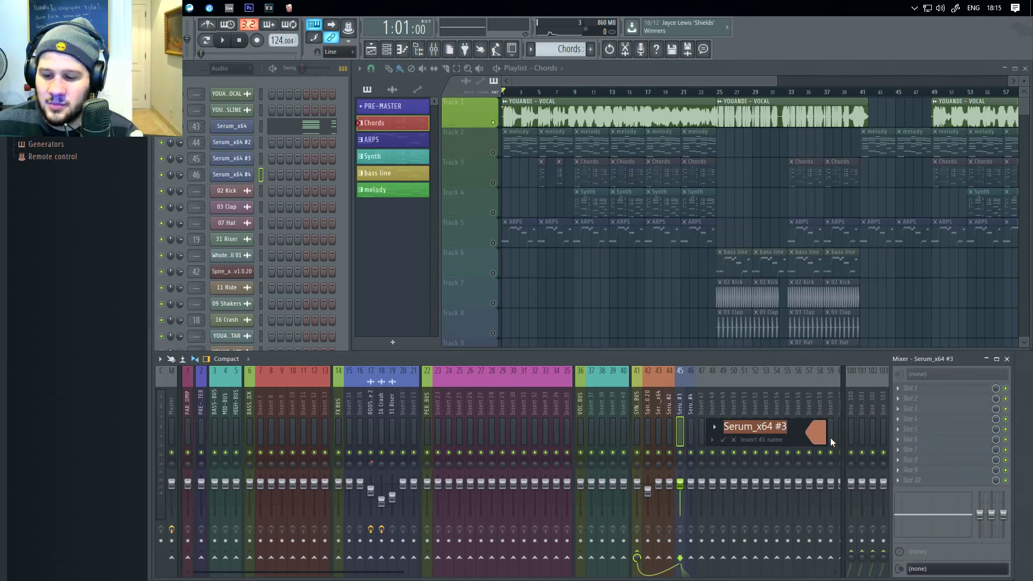
pyautogui.press('Return')
# Colour the Serum_x64 #4 mixer track in the synth group's orange.
pyautogui.press('Right')
pyautogui.press('F2')
pyautogui.click(831, 438)
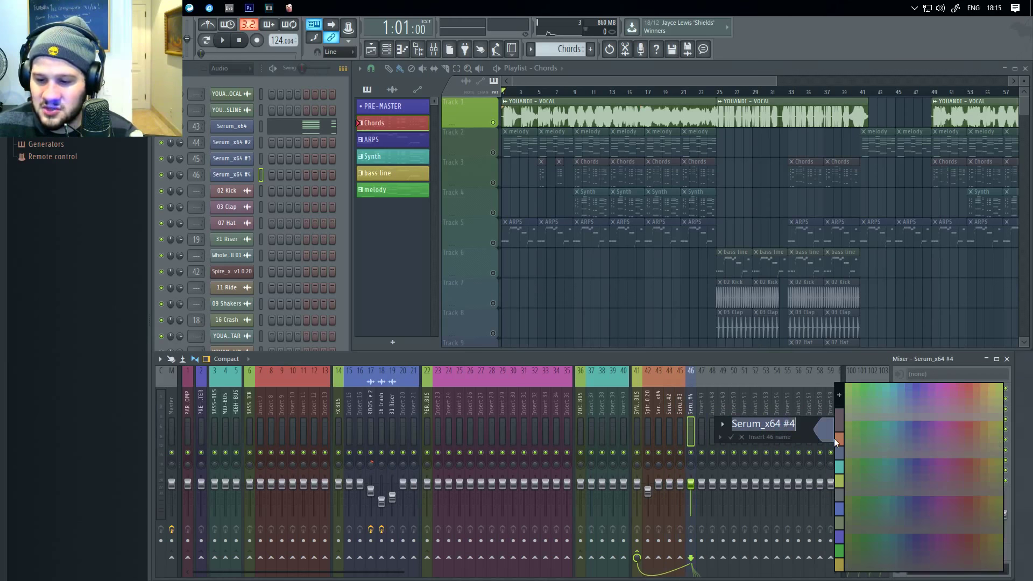
pyautogui.click(837, 438)
pyautogui.press('Return')
# Review the full list of playlist tracks and audition the soloed YOUANDI - VOCAL track.
pyautogui.scroll(-5, 676, 254)
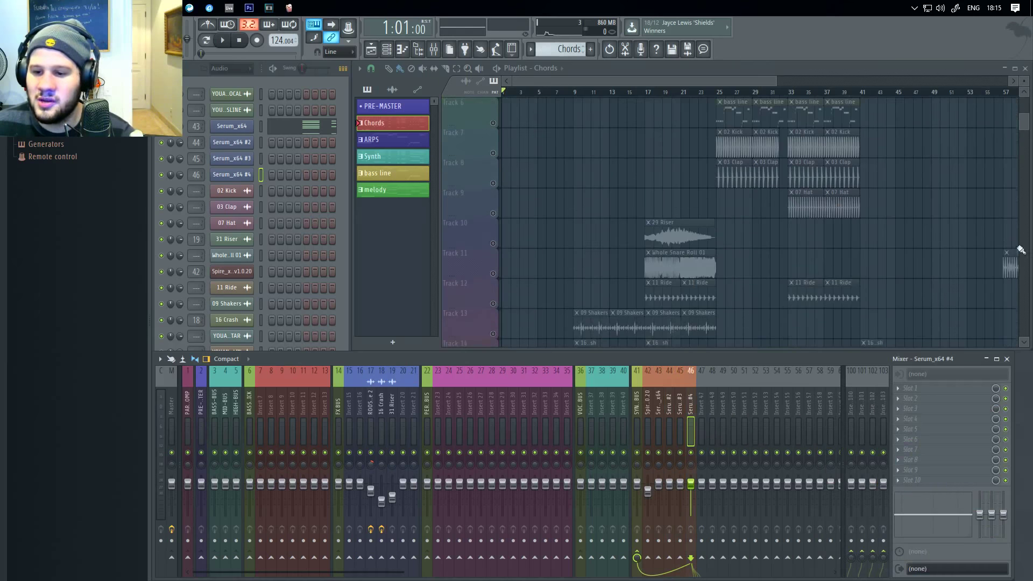
pyautogui.scroll(-4, 620, 162)
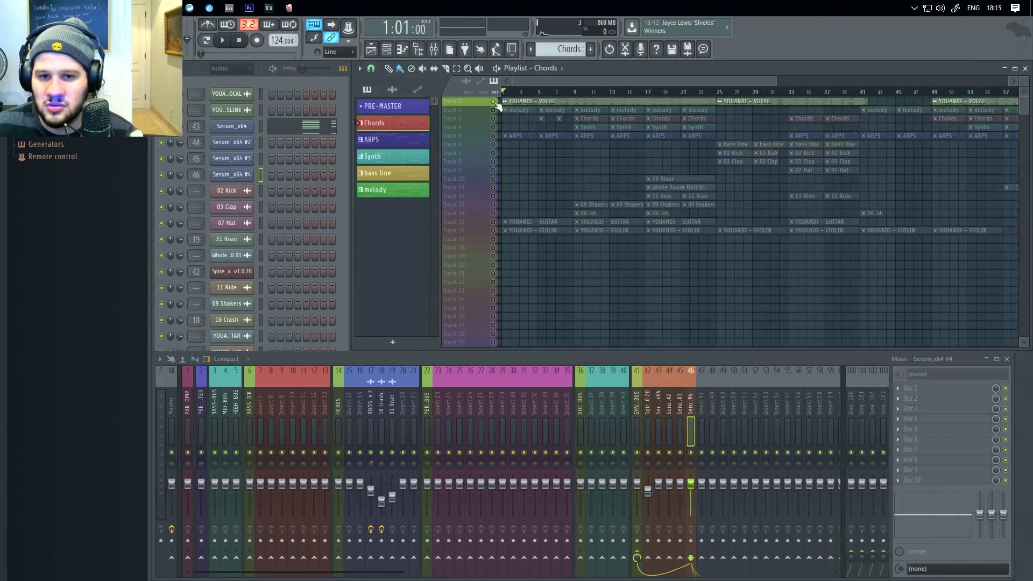
pyautogui.press('space')
pyautogui.press('space')
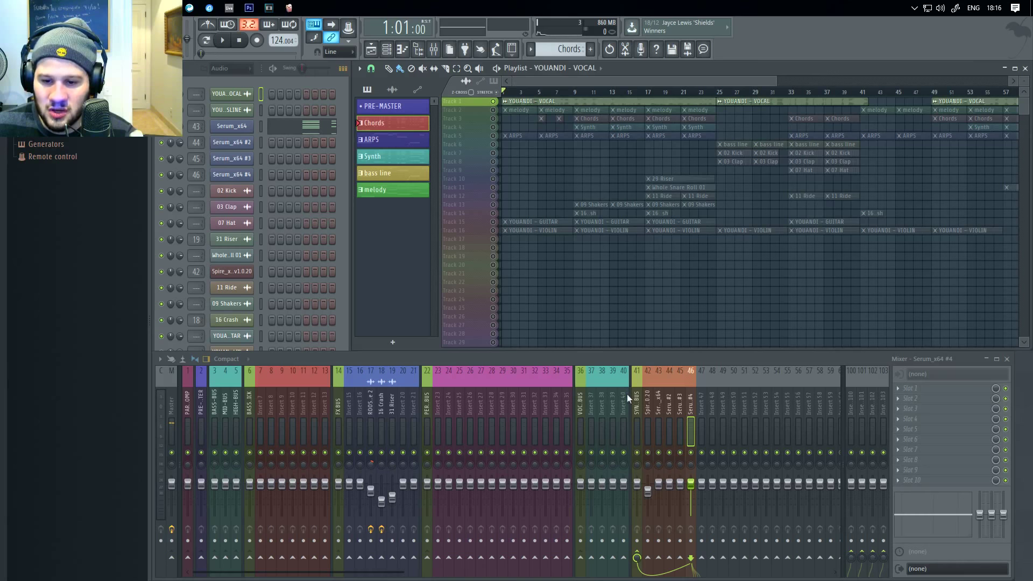
# Route mixer insert 40 into the VOC BUS instead of the master.
pyautogui.rightClick(627, 415)
pyautogui.moveTo(636, 422)
pyautogui.click(172, 557)
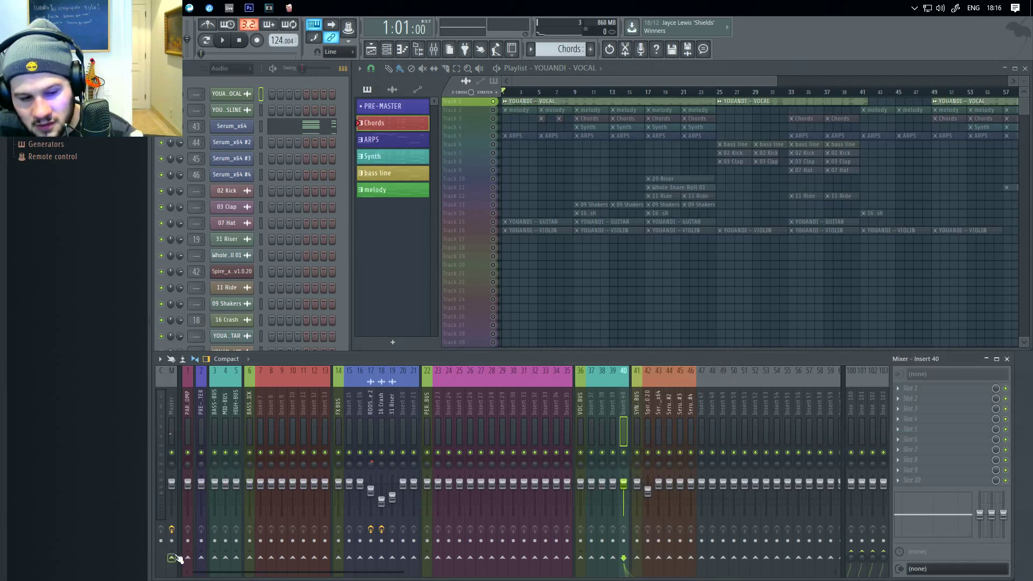
pyautogui.click(581, 557)
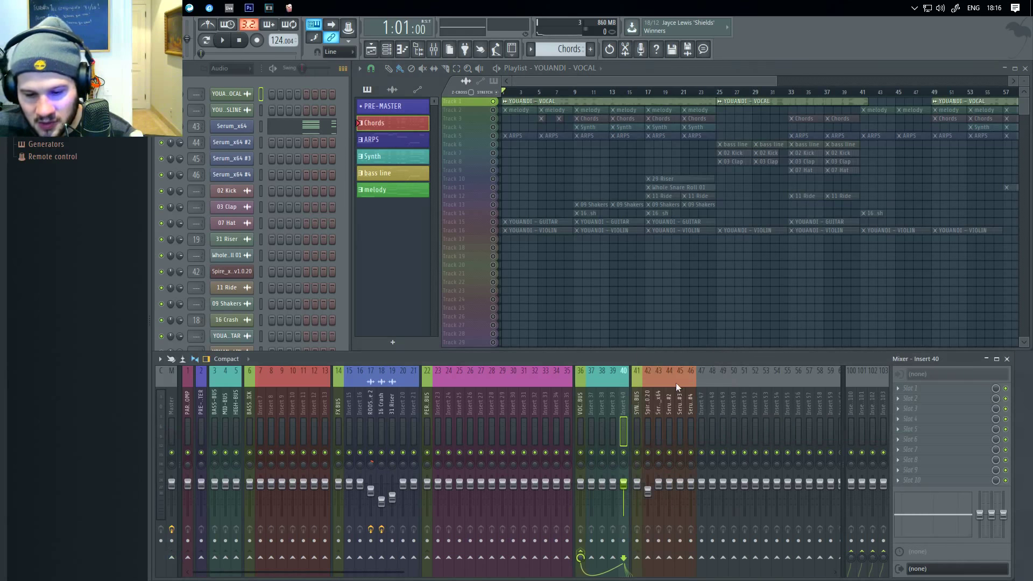
# Assign the YOUANDI - VOCAL channel to mixer insert 40 and briefly audition it.
pyautogui.rightClick(624, 403)
pyautogui.moveTo(682, 424)
pyautogui.click(804, 422)
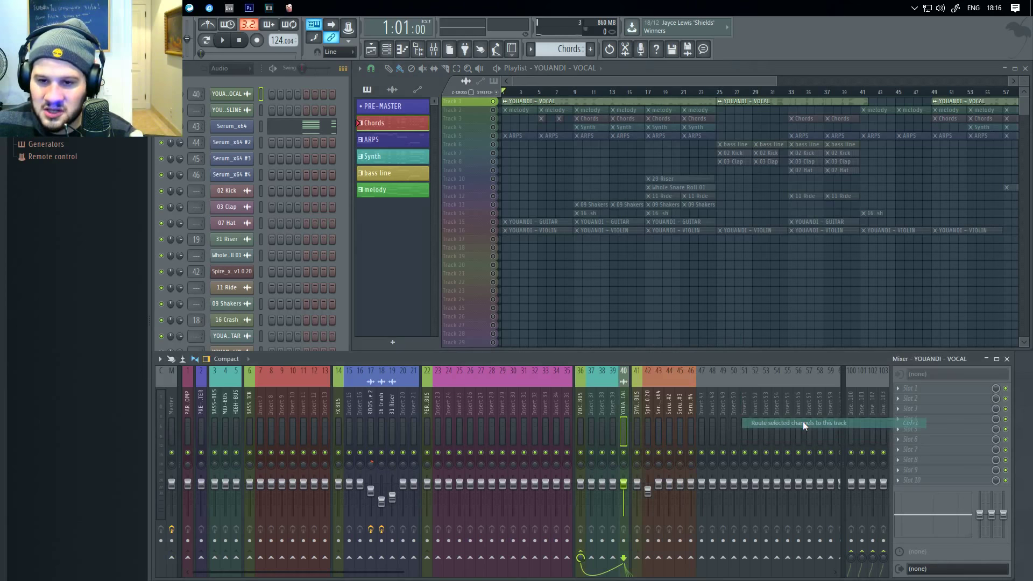
pyautogui.press('space')
pyautogui.press('space')
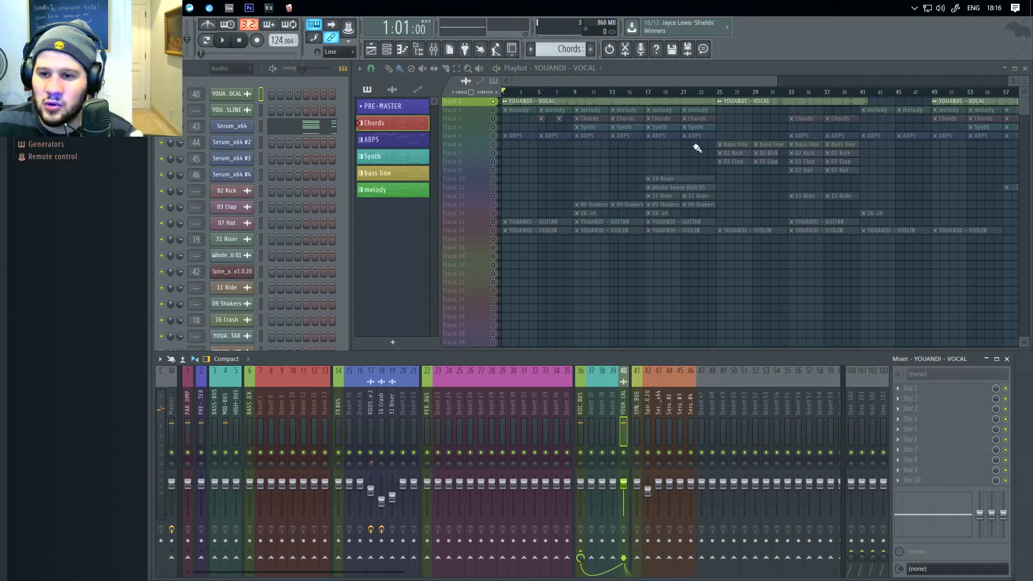
# Solo the bass line on playlist Track 6 and play from bar 25 to identify its mixer track.
pyautogui.click(482, 144)
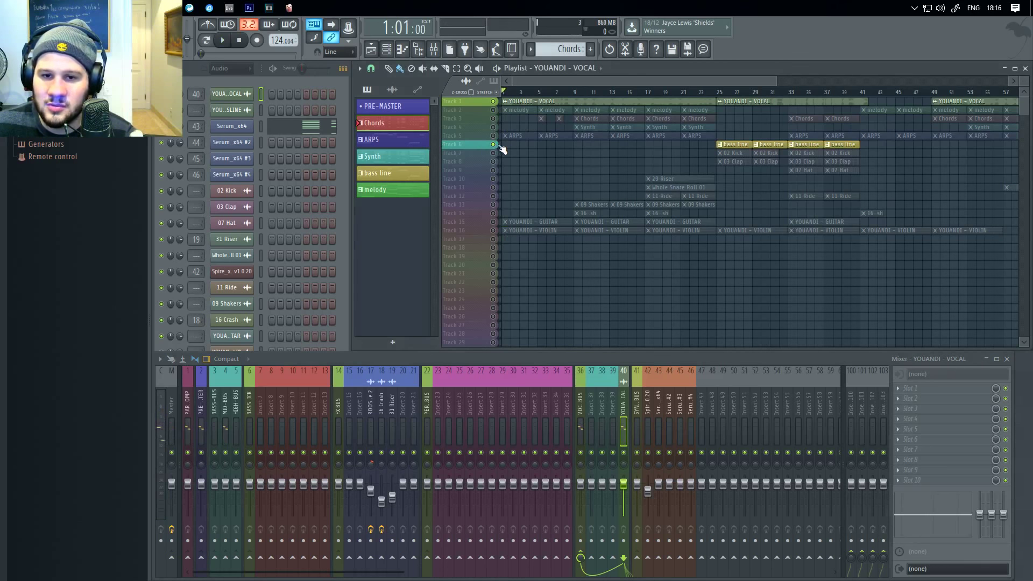
pyautogui.rightClick(495, 144)
pyautogui.click(720, 94)
pyautogui.press('space')
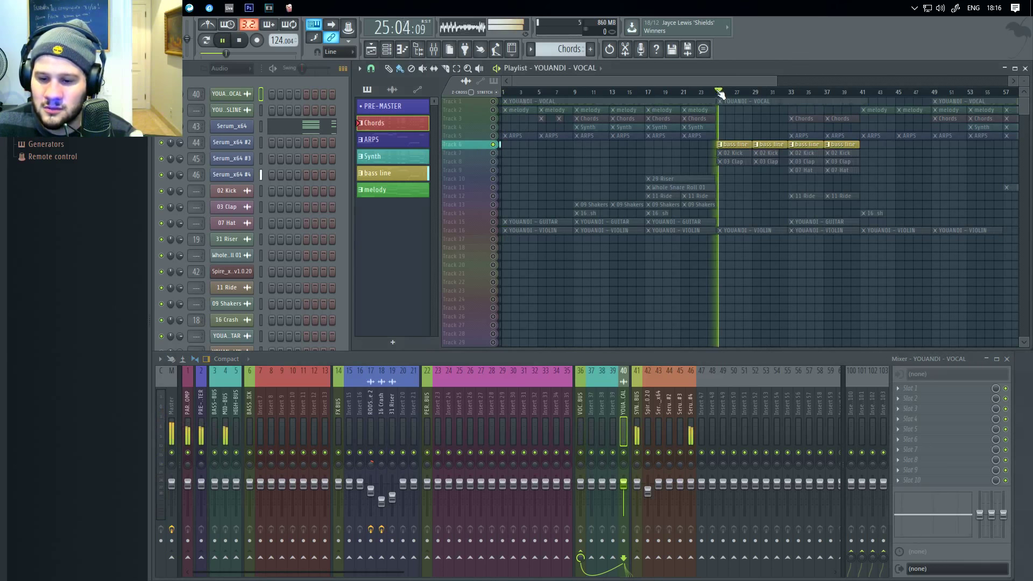
pyautogui.click(690, 402)
pyautogui.press('space')
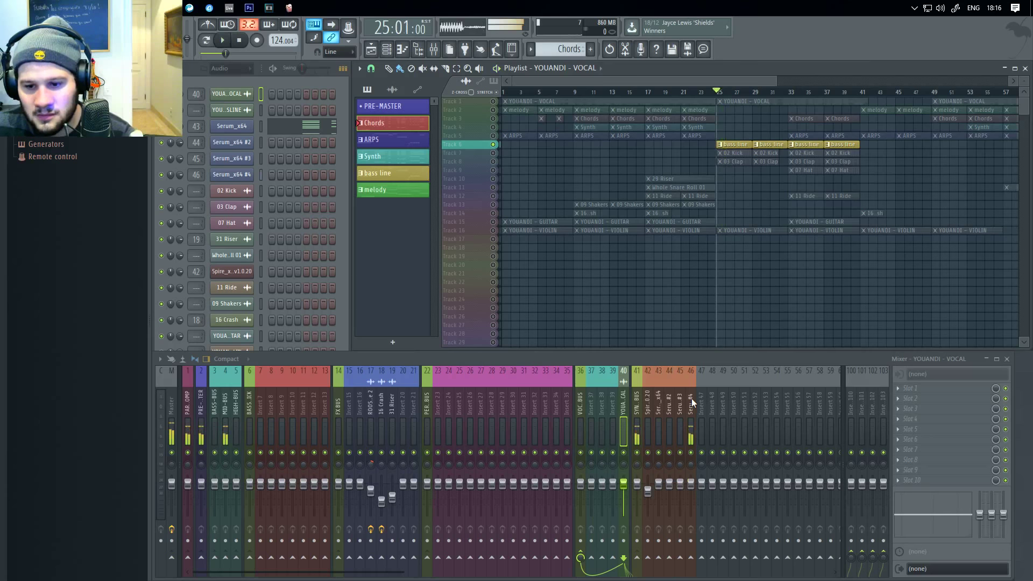
# Move the Serum_x64 #4 mixer track to position 14, at the end of the bass bus group.
pyautogui.hotkey('alt', 'Left')
pyautogui.hotkey('alt', 'Left')
pyautogui.hotkey('alt', 'Left')
pyautogui.hotkey('alt', 'Left')
pyautogui.hotkey('alt', 'Left')
pyautogui.hotkey('alt', 'Left')
pyautogui.hotkey('alt', 'Left')
pyautogui.hotkey('alt', 'Left')
pyautogui.hotkey('alt', 'Left')
pyautogui.hotkey('alt', 'Left')
pyautogui.hotkey('alt', 'Left')
pyautogui.hotkey('alt', 'Left')
pyautogui.hotkey('alt', 'Left')
pyautogui.hotkey('alt', 'Left')
pyautogui.hotkey('alt', 'Left')
pyautogui.hotkey('alt', 'Left')
pyautogui.hotkey('alt', 'Left')
pyautogui.hotkey('alt', 'Left')
pyautogui.hotkey('alt', 'Left')
pyautogui.hotkey('alt', 'Left')
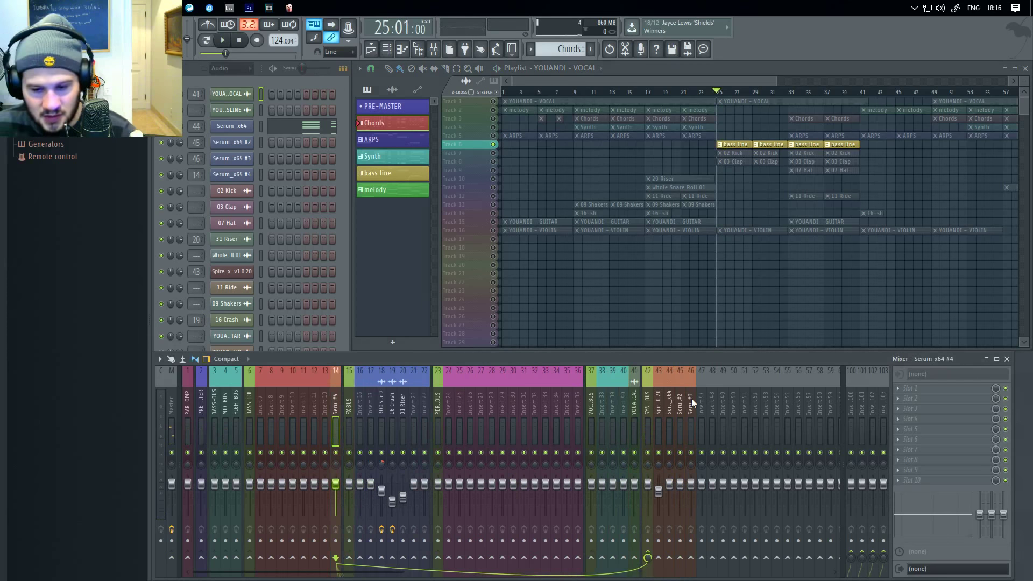
# Reroute the Serum_x64 #4 mixer track from the SYN BUS to the bass bus on insert 6 and colour it the bass group's red.
pyautogui.click(648, 552)
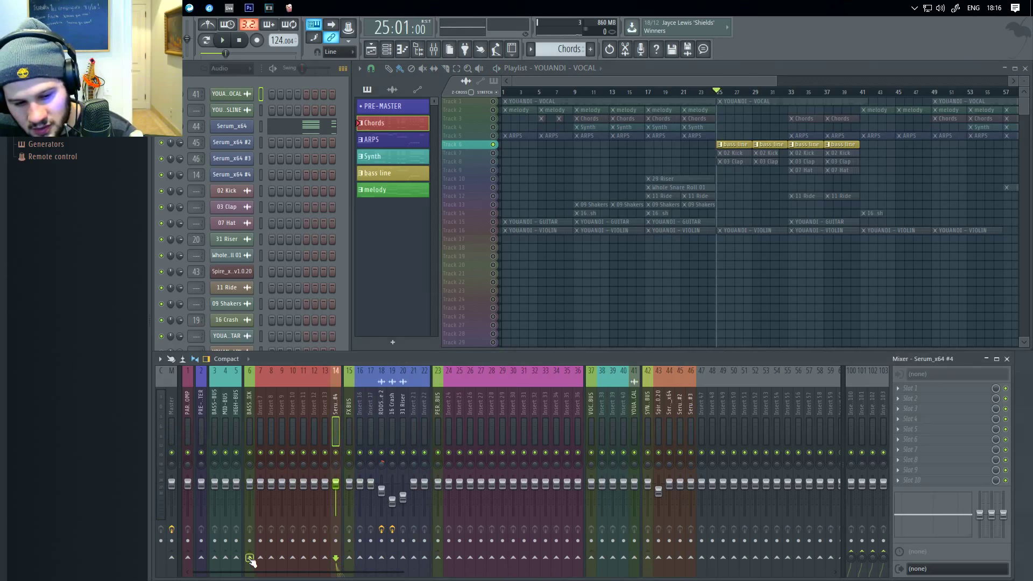
pyautogui.press('F2')
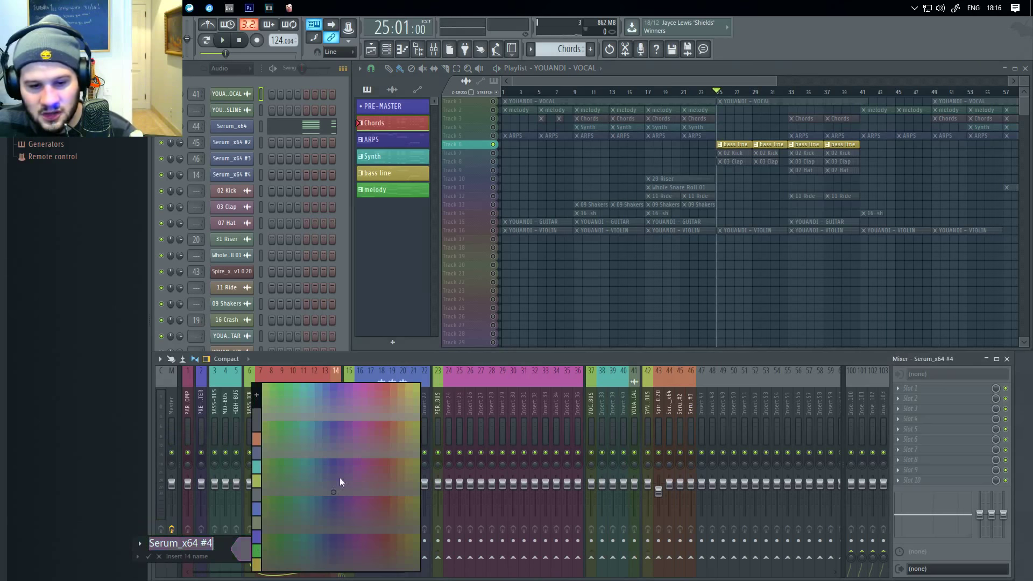
pyautogui.click(387, 387)
pyautogui.press('Return')
# Colour the YOUANDI - VOCAL mixer track in the vocal group's teal.
pyautogui.press('Right')
pyautogui.press('Right')
pyautogui.press('Right')
pyautogui.press('Right')
pyautogui.press('Right')
pyautogui.press('Right')
pyautogui.press('Right')
pyautogui.press('Right')
pyautogui.press('Right')
pyautogui.press('Right')
pyautogui.press('Right')
pyautogui.press('Right')
pyautogui.press('Right')
pyautogui.press('Right')
pyautogui.press('Right')
pyautogui.press('Right')
pyautogui.press('Right')
pyautogui.press('Right')
pyautogui.press('Right')
pyautogui.press('Right')
pyautogui.press('Right')
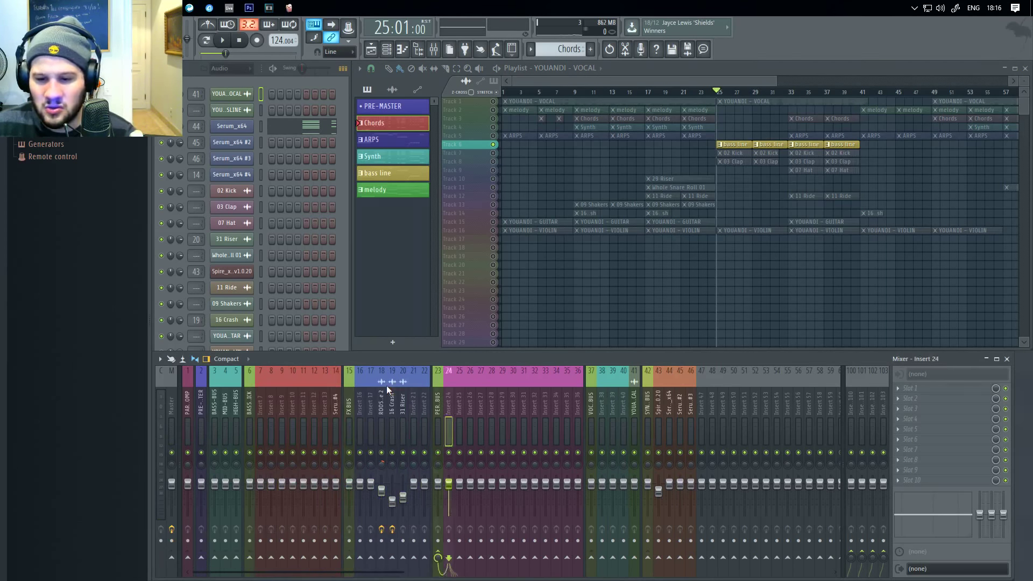
pyautogui.press('F2')
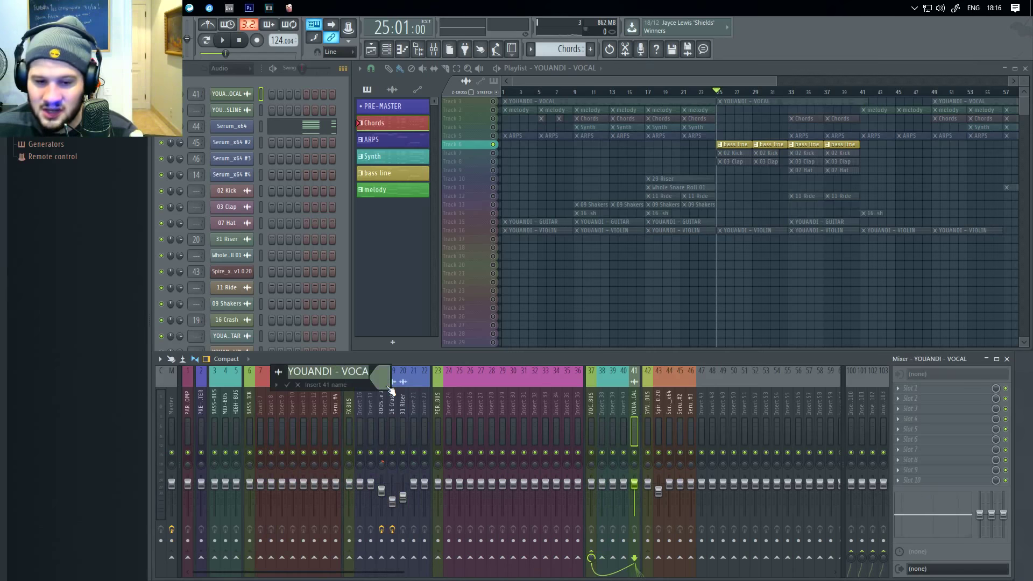
pyautogui.click(444, 369)
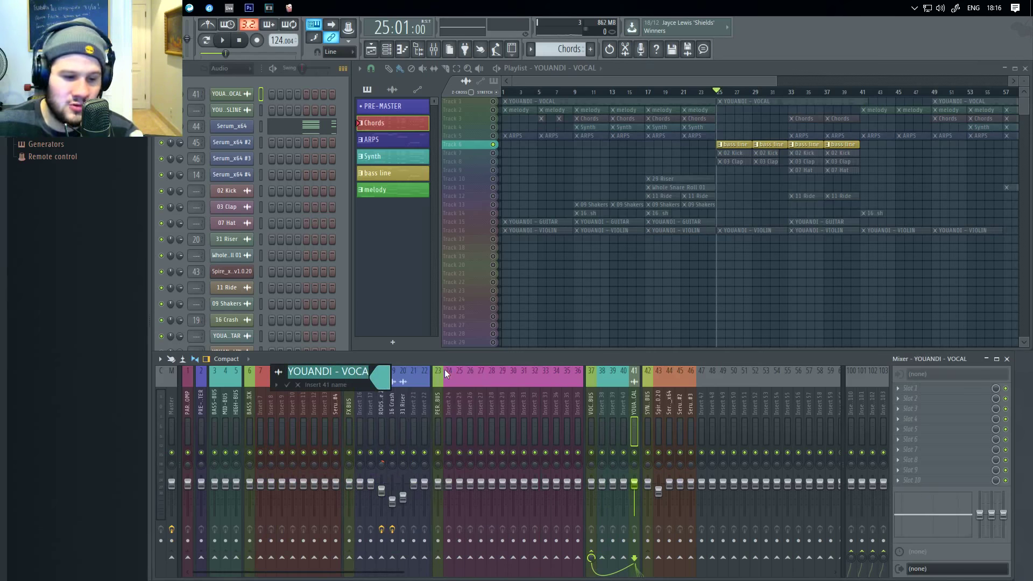
pyautogui.press('Return')
pyautogui.press('Right')
pyautogui.press('Right')
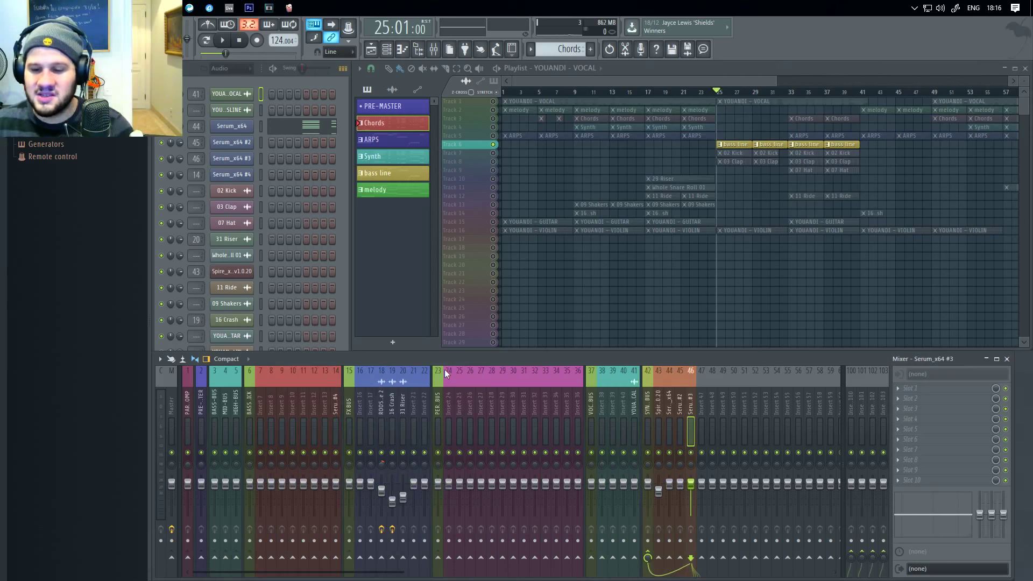
# Unsolo the playlist so all tracks are active and review the clips across the whole arrangement.
pyautogui.rightClick(492, 155)
pyautogui.rightClick(492, 155)
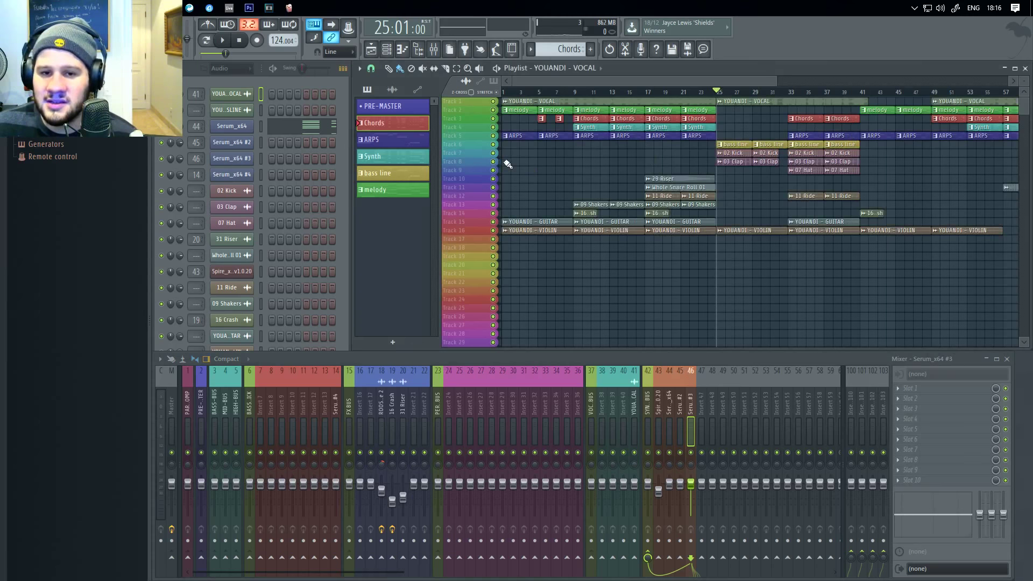
pyautogui.scroll(3, 507, 164)
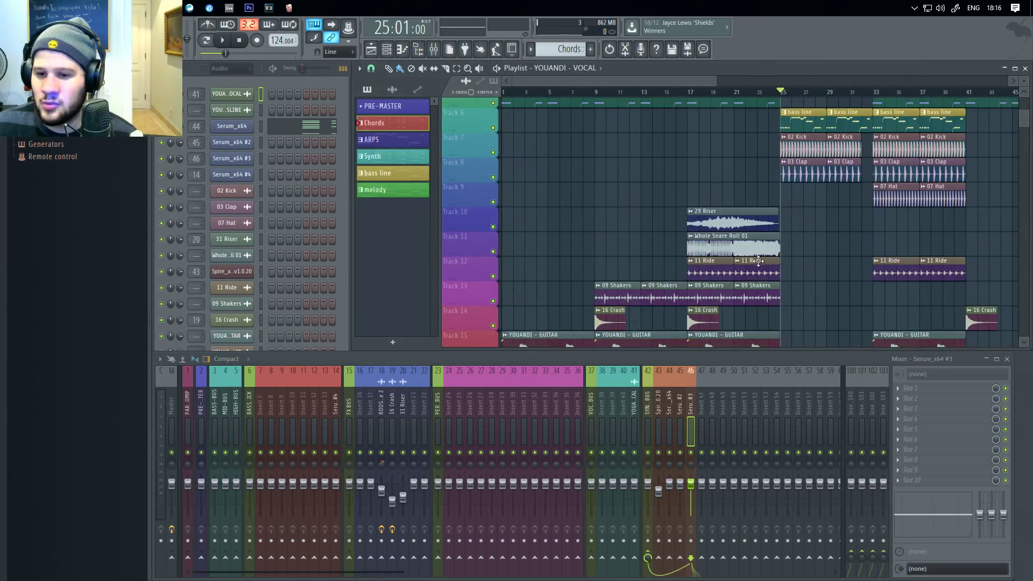
pyautogui.scroll(-2, 758, 262)
pyautogui.scroll(4, 736, 174)
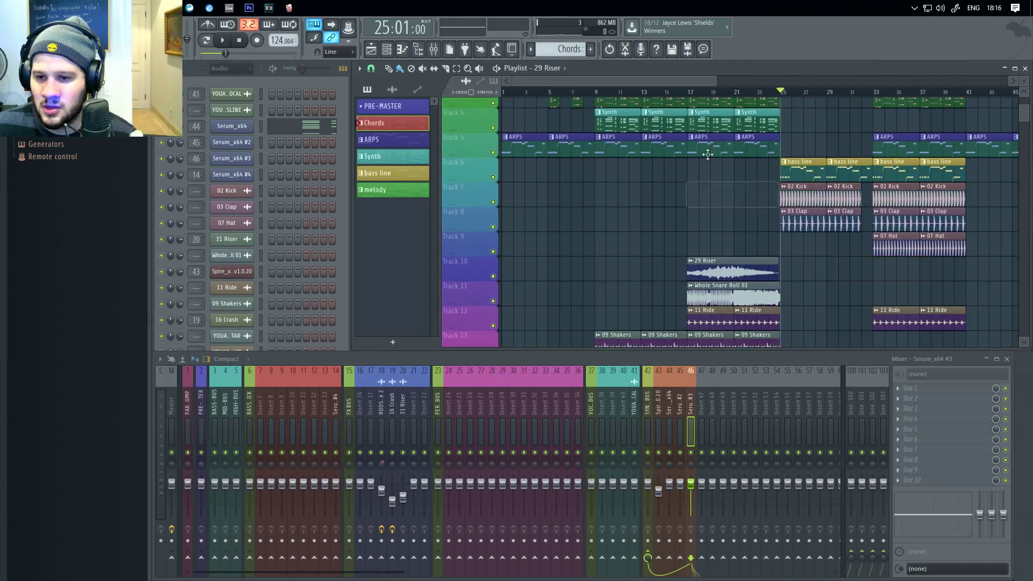
pyautogui.scroll(-14, 764, 196)
pyautogui.scroll(10, 753, 183)
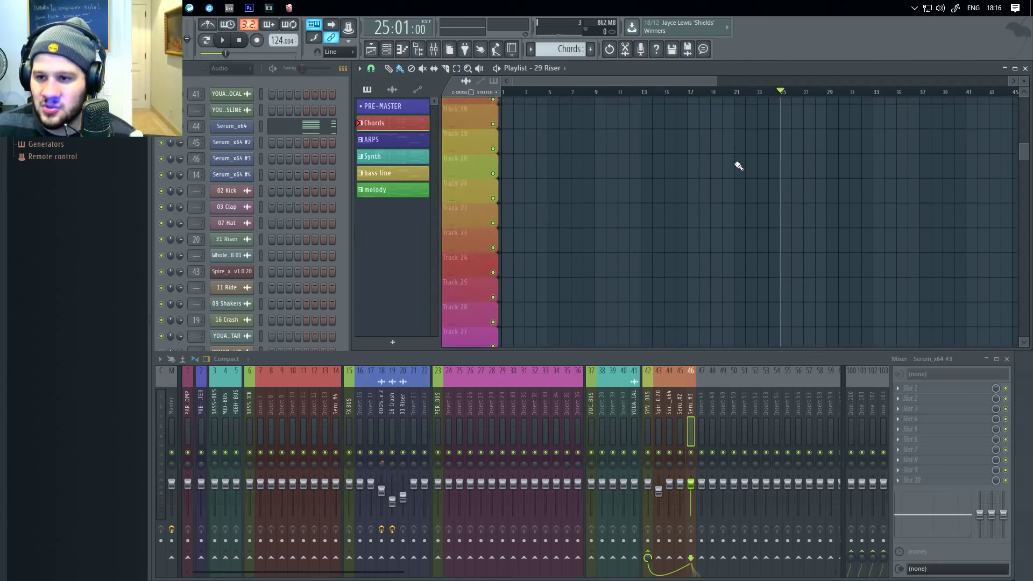
pyautogui.scroll(-4, 712, 156)
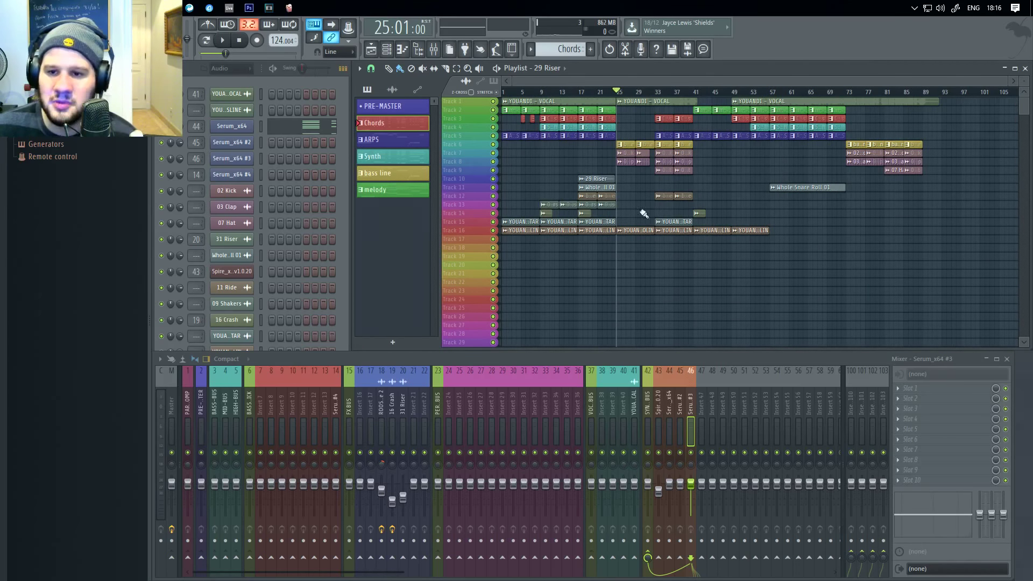
pyautogui.scroll(-10, 644, 212)
pyautogui.press('pagedown')
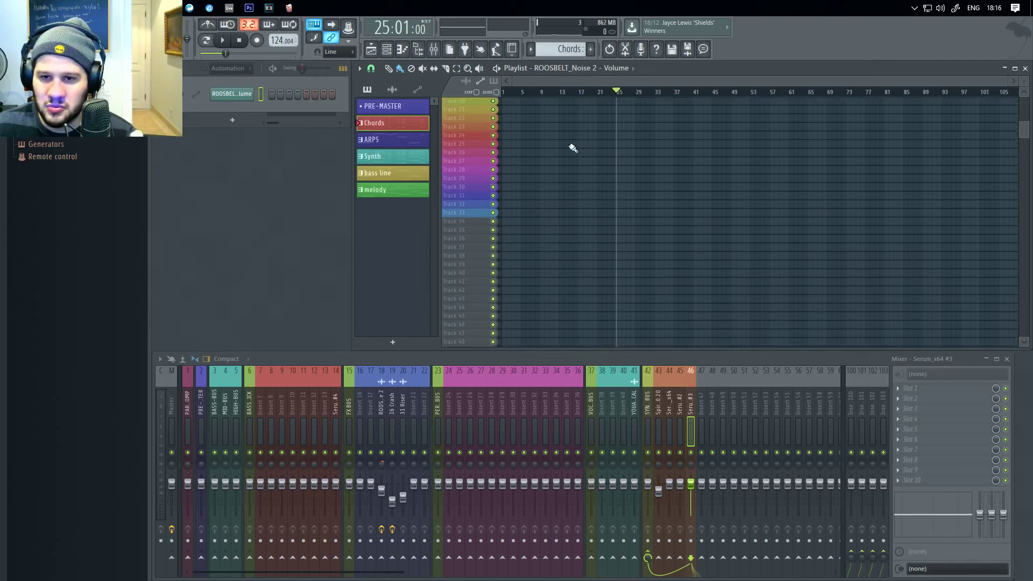
pyautogui.scroll(6, 645, 162)
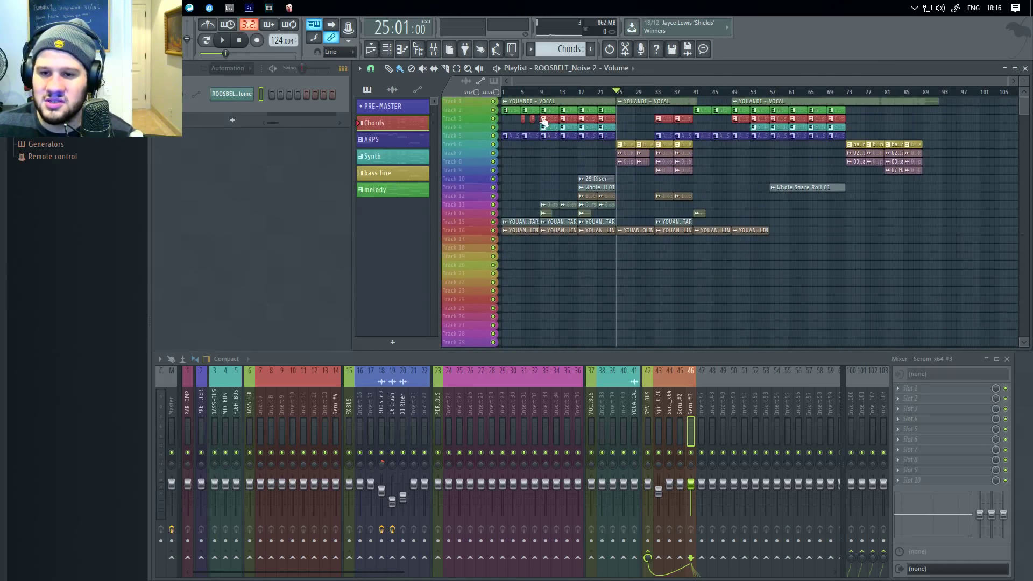
pyautogui.scroll(6, 583, 161)
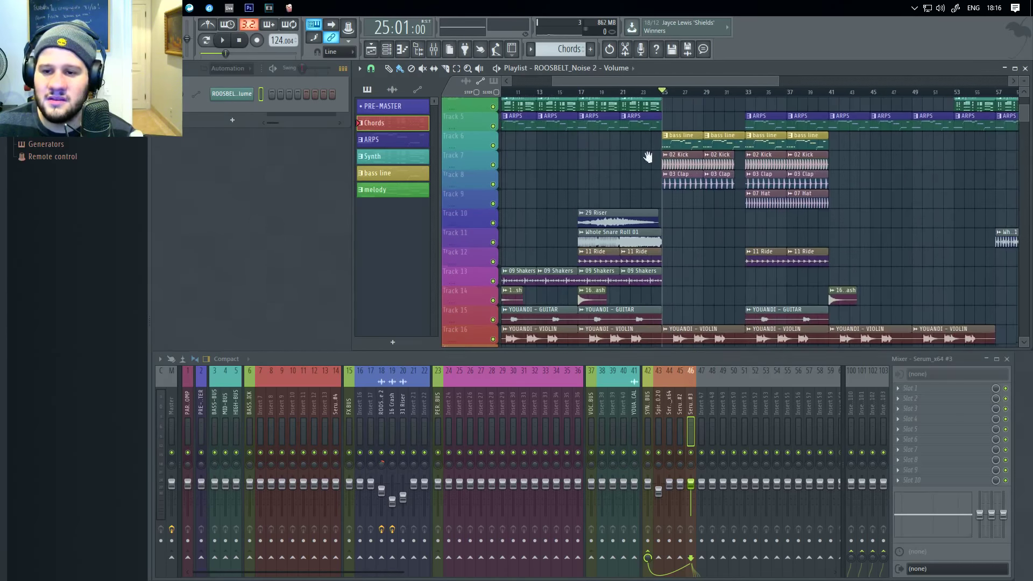
# Assign the 02 Kick channel to mixer insert 7 in the red bass bus group.
pyautogui.moveTo(711, 156); pyautogui.dragTo(694, 114)
pyautogui.click(666, 220)
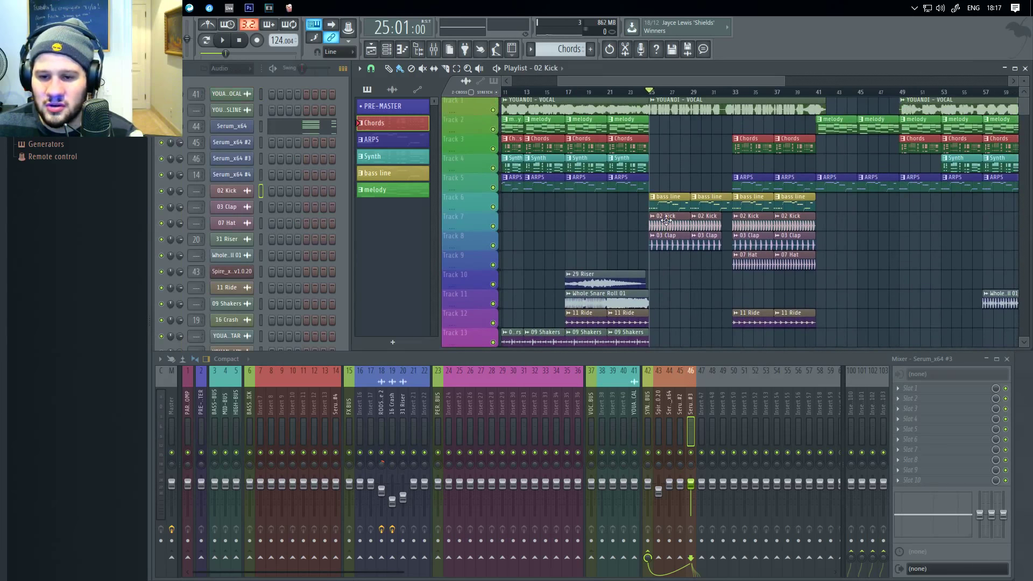
pyautogui.click(264, 408)
pyautogui.rightClick(263, 406)
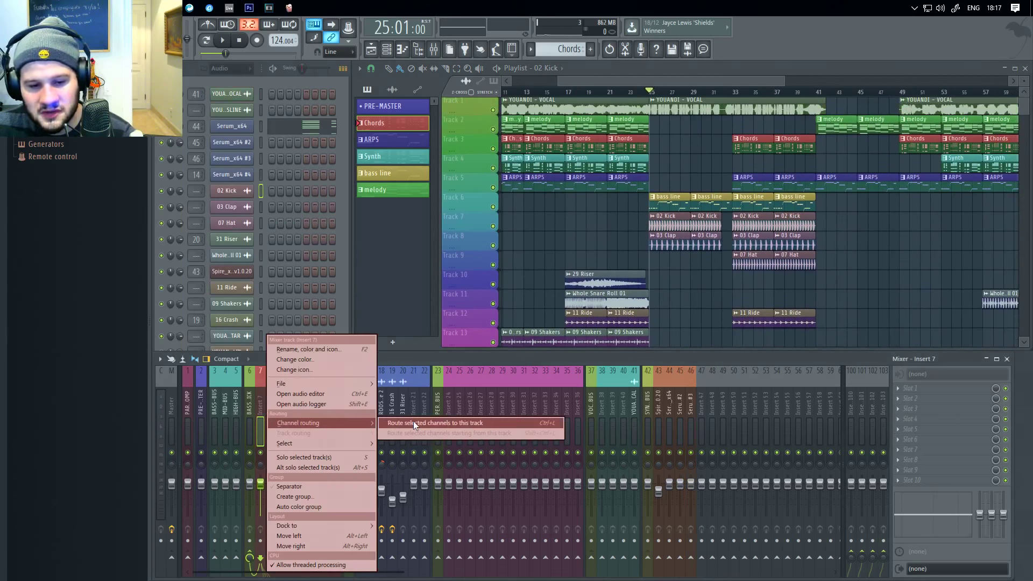
pyautogui.click(420, 423)
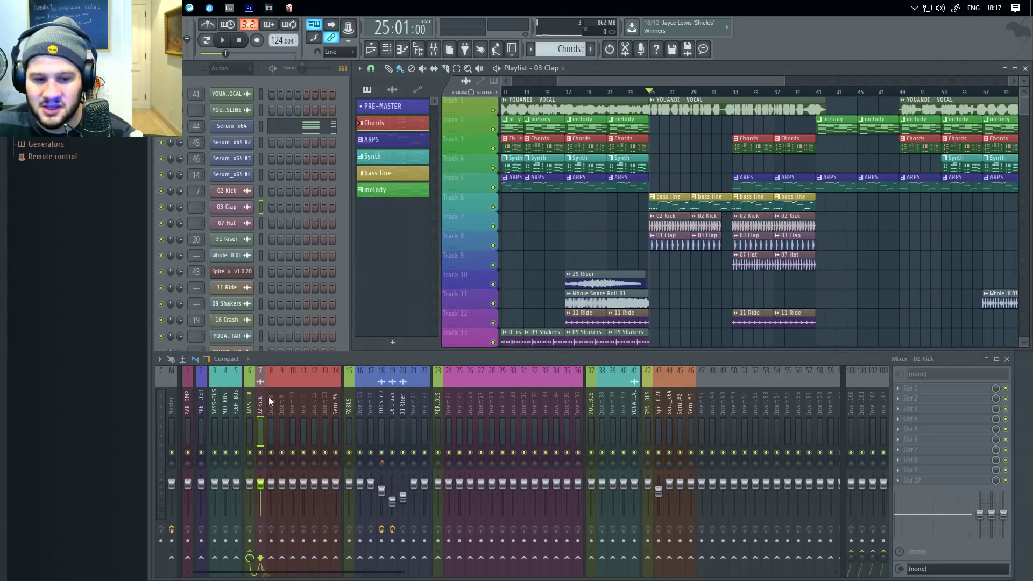
# Assign the 03 Clap channel to mixer insert 24 in the PER BUS group.
pyautogui.click(449, 408)
pyautogui.rightClick(449, 409)
pyautogui.moveTo(579, 425)
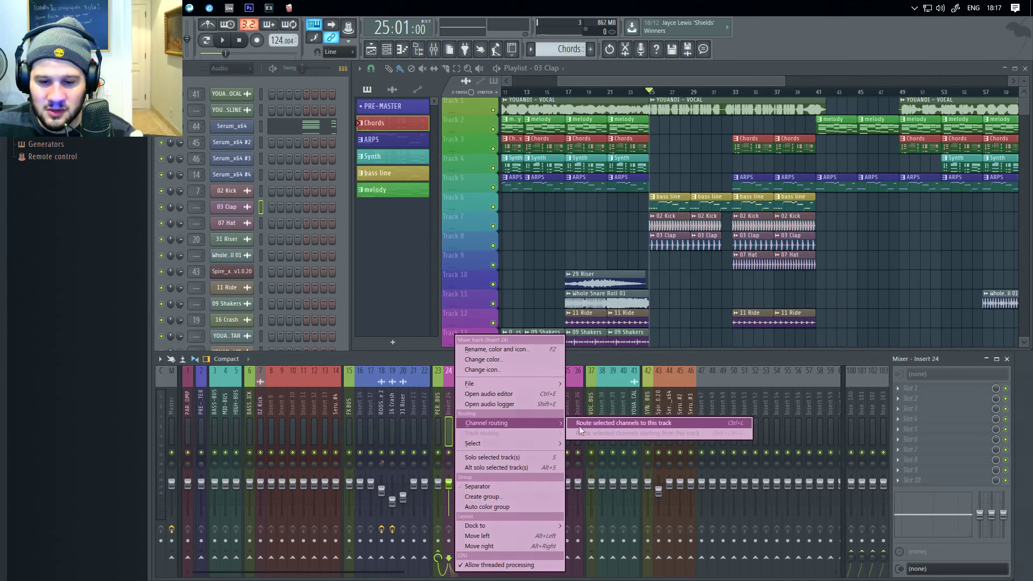
pyautogui.click(630, 422)
# Assign the Whole Snare Roll 01 channel to mixer insert 25 in the PER BUS group.
pyautogui.click(618, 275)
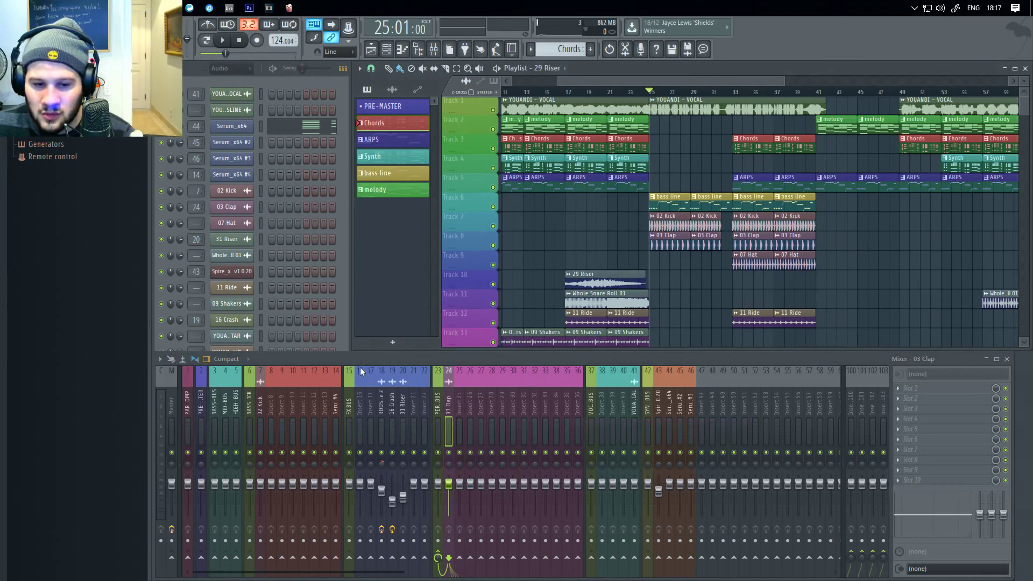
pyautogui.scroll(-1, 575, 279)
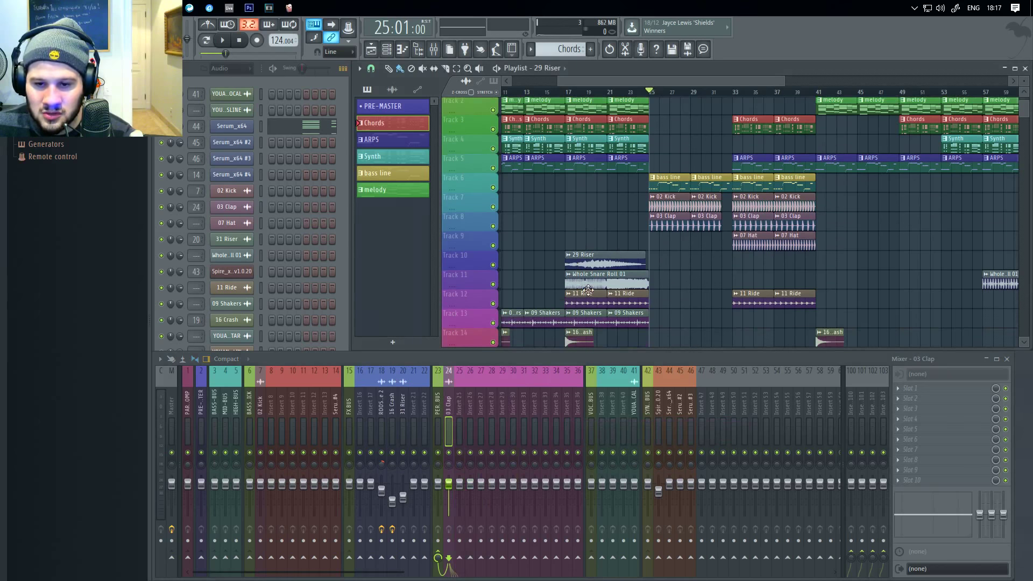
pyautogui.click(461, 397)
pyautogui.rightClick(461, 397)
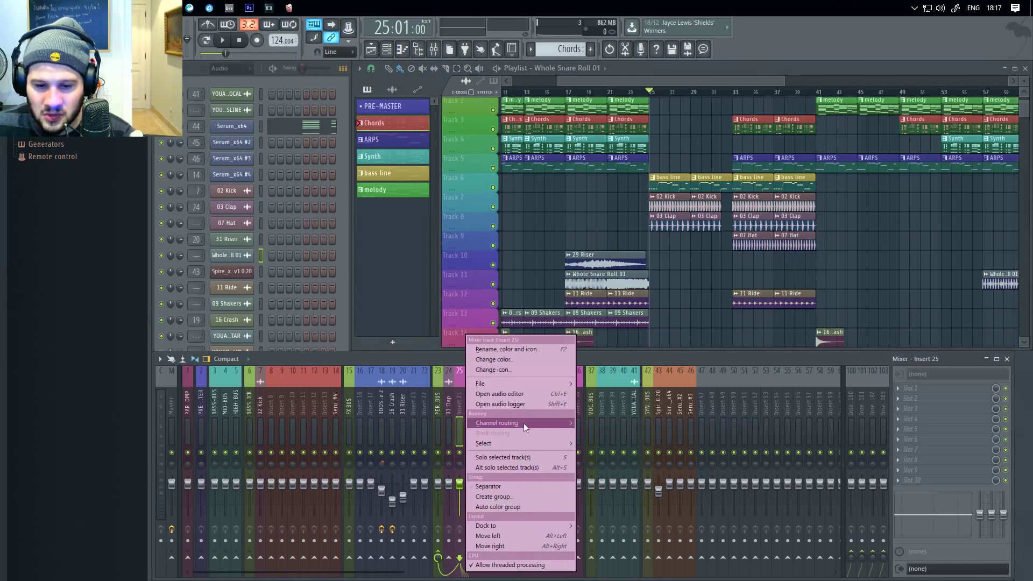
pyautogui.moveTo(532, 423)
pyautogui.click(629, 423)
# Assign the 11 Ride channel to mixer insert 26 in the PER BUS group.
pyautogui.scroll(-2, 608, 326)
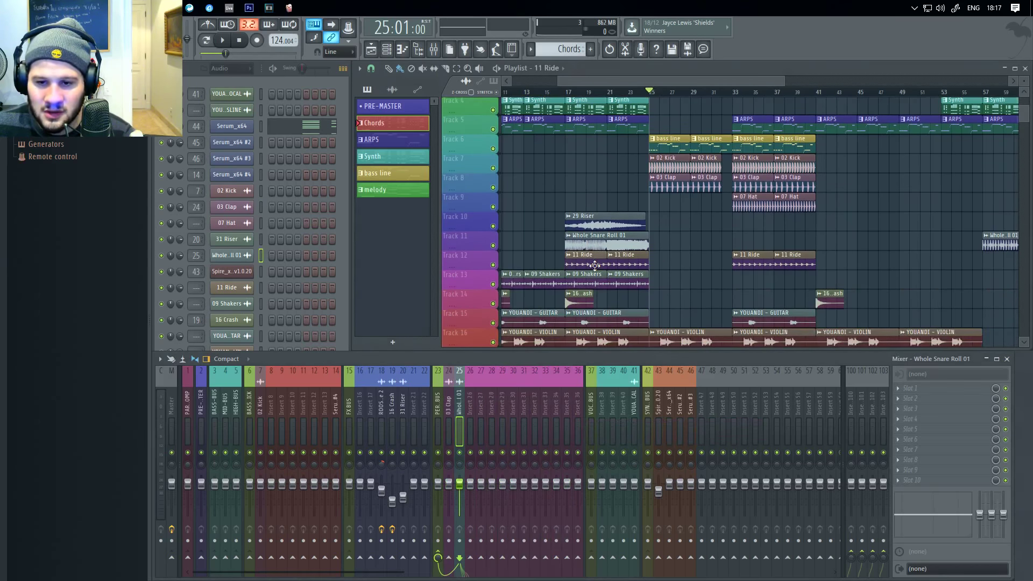
pyautogui.click(469, 396)
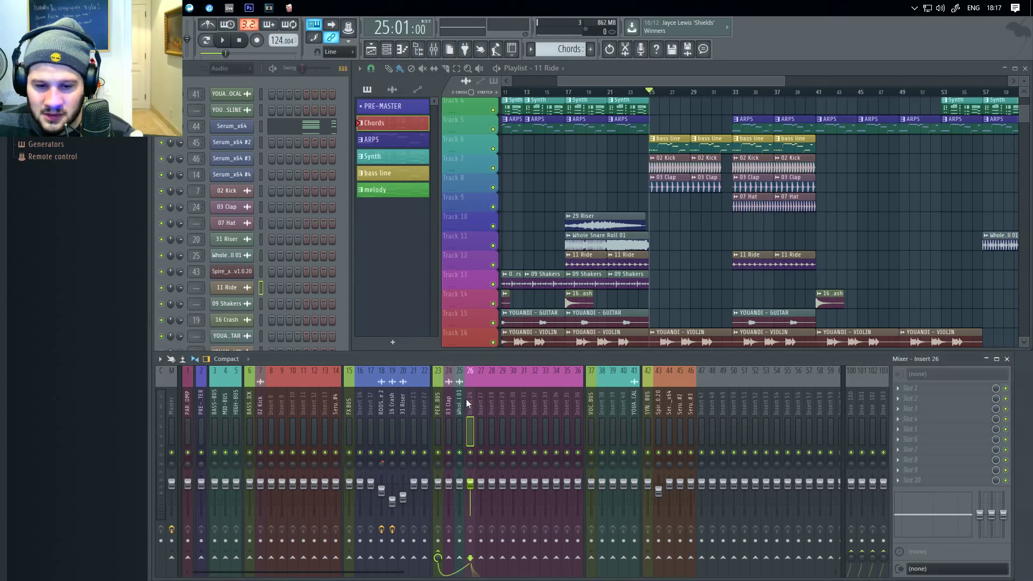
pyautogui.rightClick(466, 398)
pyautogui.moveTo(520, 423)
pyautogui.click(599, 423)
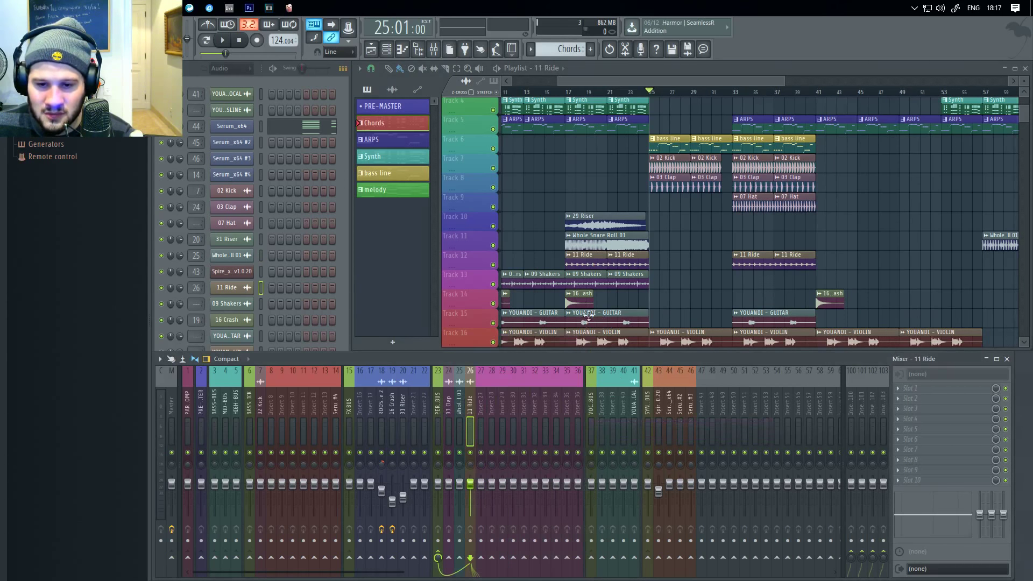
# Assign the YOUANDI - GUITAR channel to mixer insert 27.
pyautogui.click(575, 299)
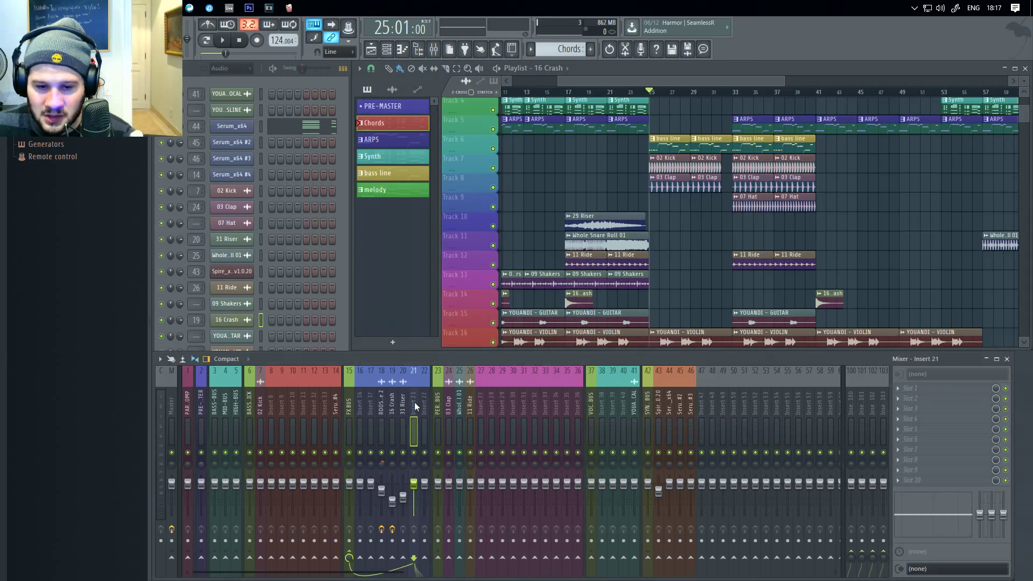
pyautogui.scroll(-3, 628, 297)
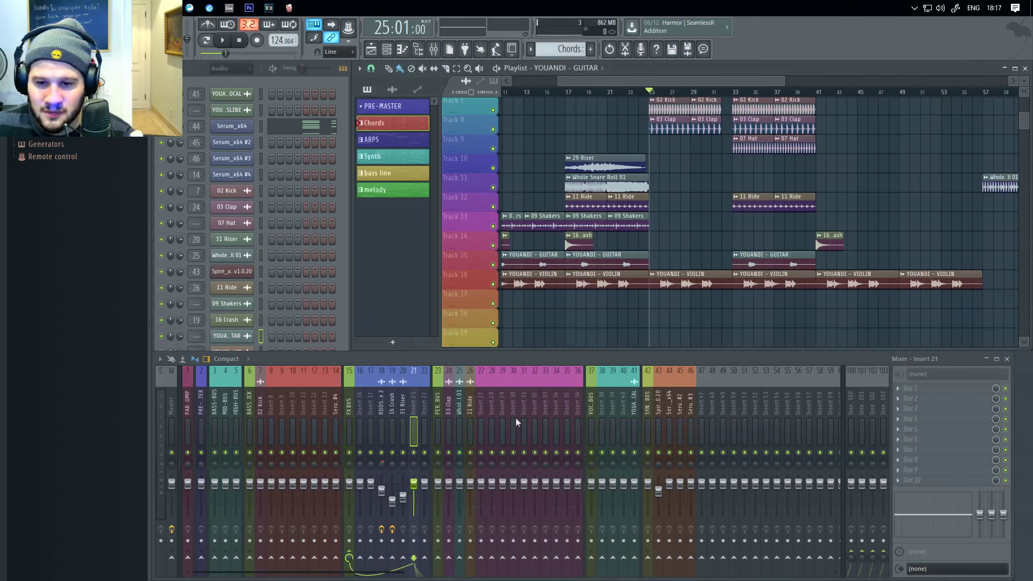
pyautogui.rightClick(480, 407)
pyautogui.moveTo(579, 423)
pyautogui.click(612, 422)
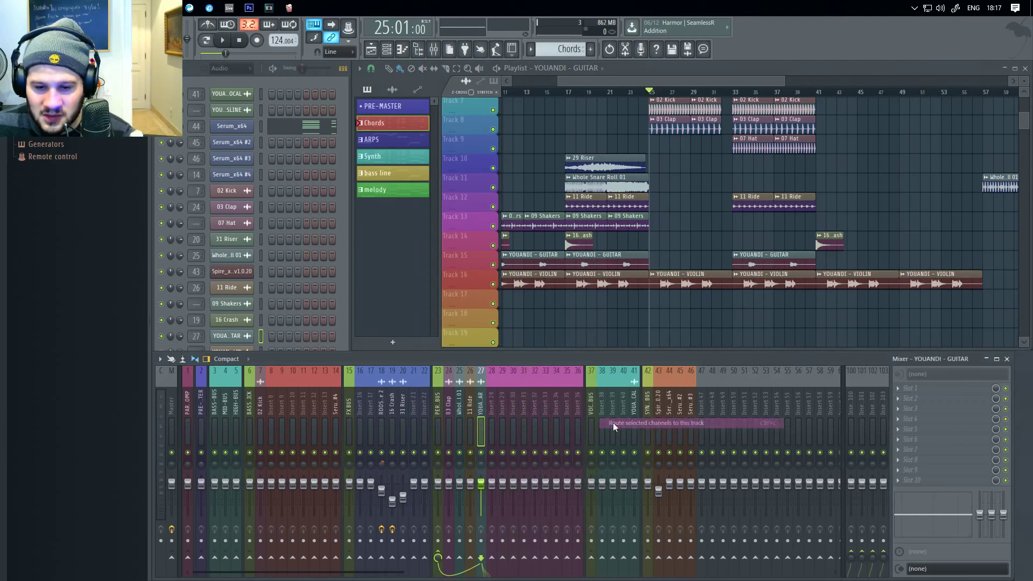
# Assign the YOUANDI - VIOLIN channel to mixer insert 28.
pyautogui.rightClick(491, 408)
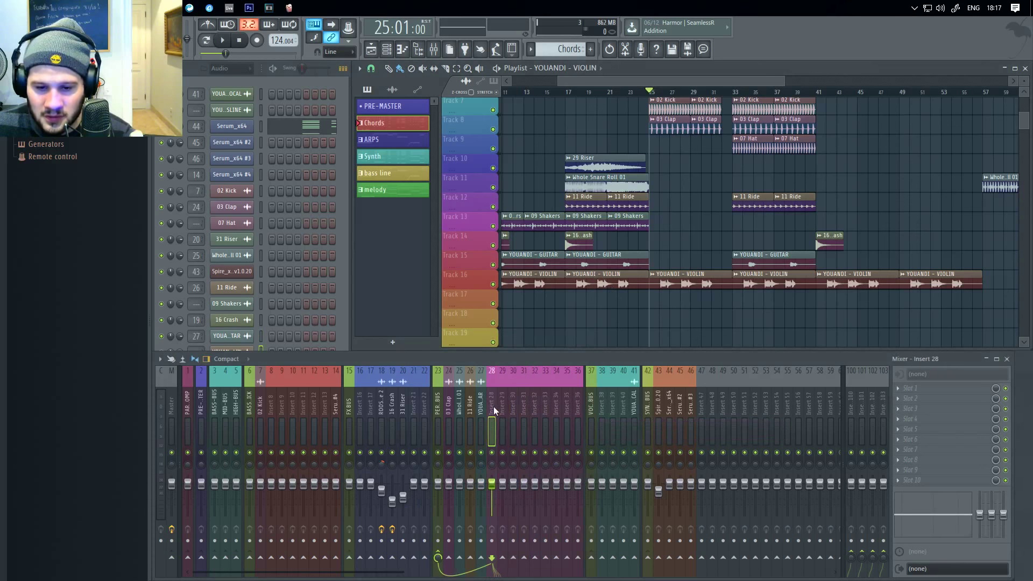
pyautogui.moveTo(557, 424)
pyautogui.click(623, 424)
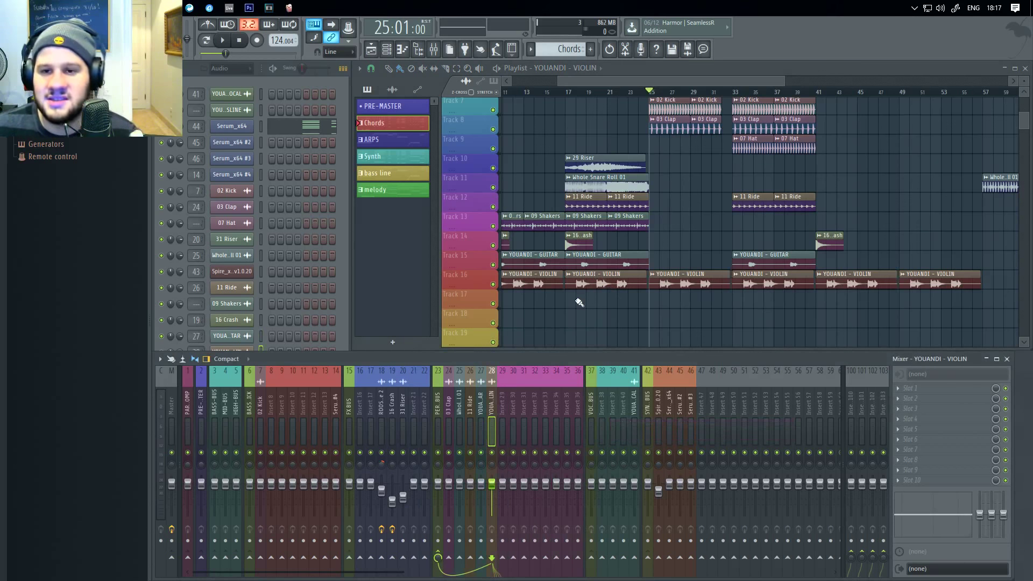
# Play the arrangement from bar 9 to check the new mixer routing.
pyautogui.scroll(5, 721, 261)
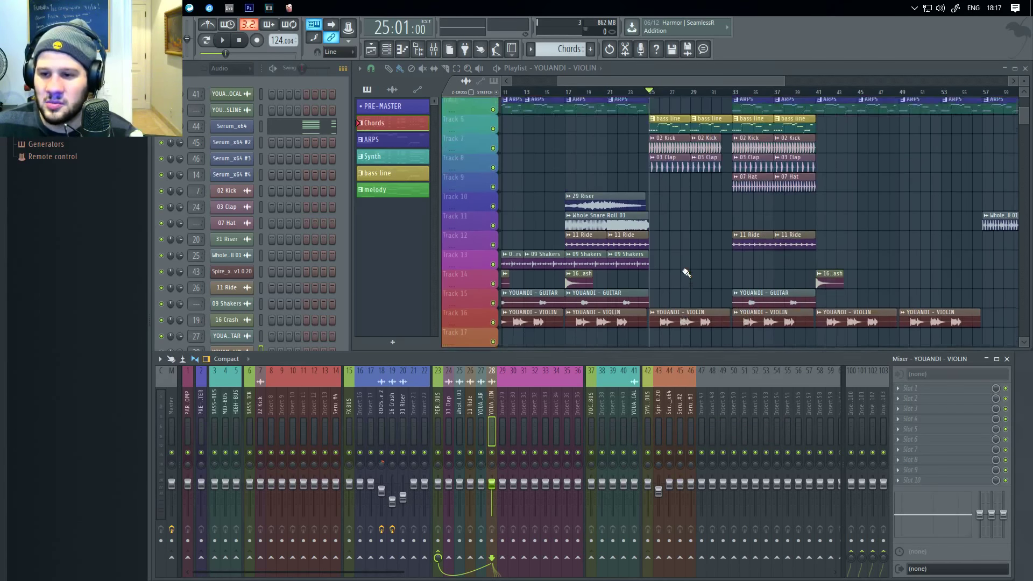
pyautogui.scroll(-4, 661, 215)
pyautogui.scroll(4, 608, 156)
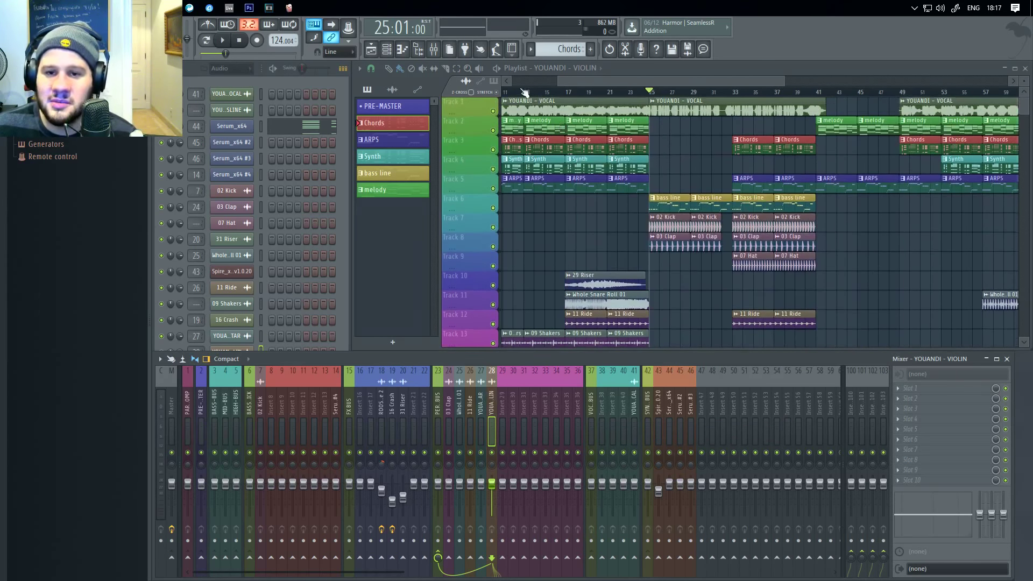
pyautogui.click(504, 93)
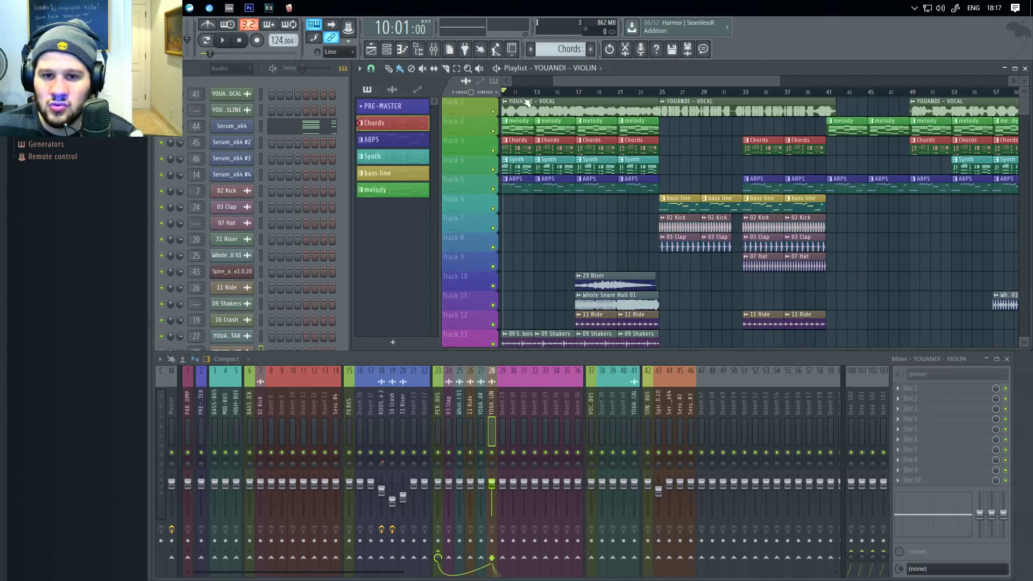
pyautogui.moveTo(509, 92); pyautogui.dragTo(441, 92)
pyautogui.click(593, 93)
pyautogui.press('space')
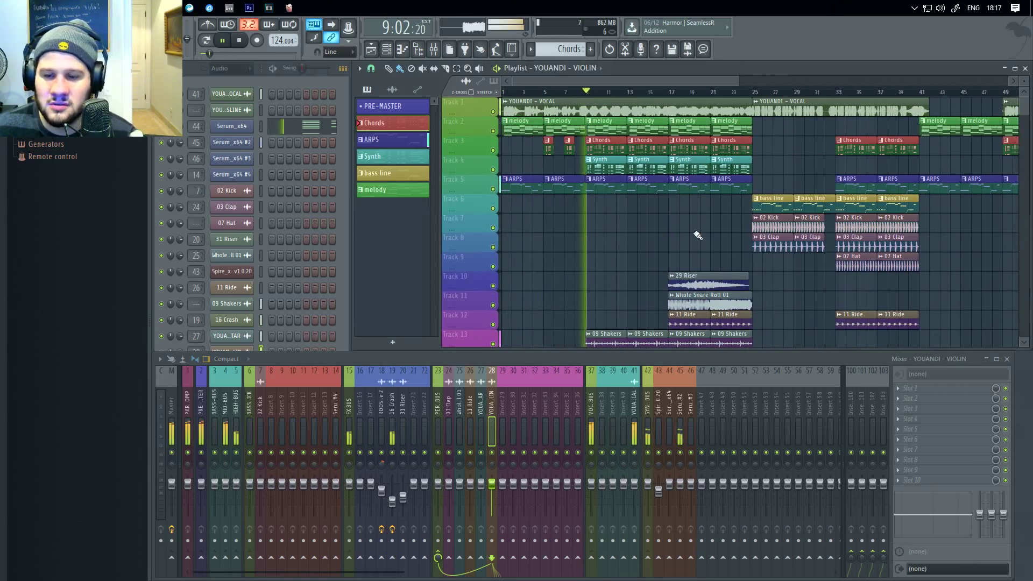
# Examine the percussion, guitar and violin clips on tracks 10 to 16 against the mixer meters during playback.
pyautogui.scroll(-7, 700, 253)
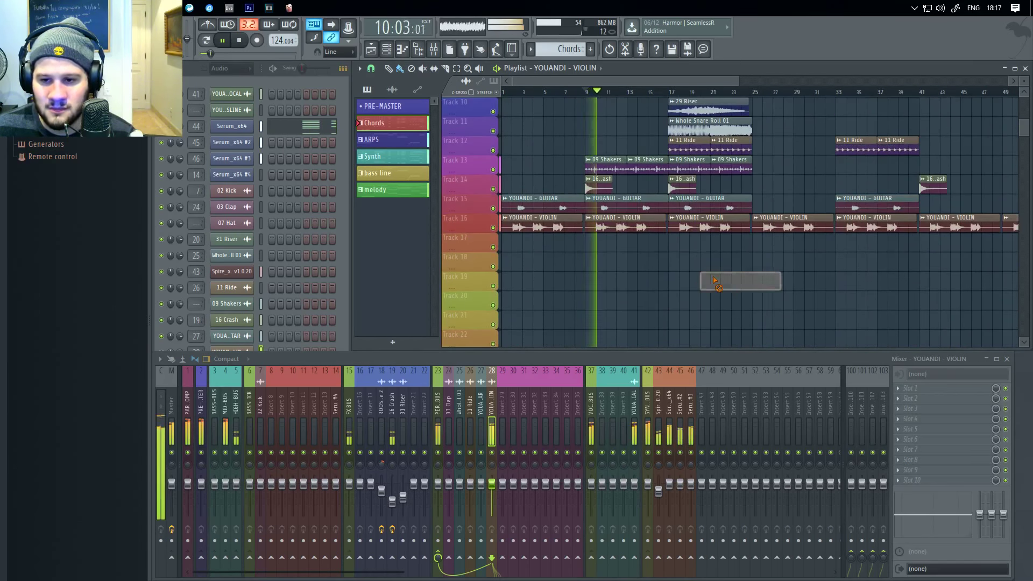
pyautogui.scroll(5, 603, 259)
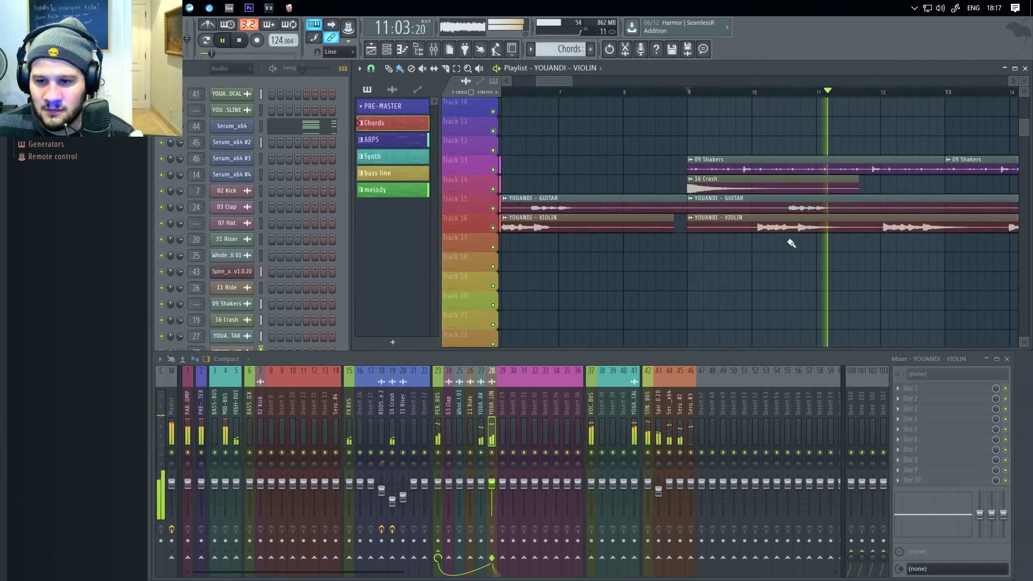
pyautogui.scroll(-2, 790, 238)
pyautogui.scroll(6, 755, 229)
pyautogui.scroll(-5, 834, 256)
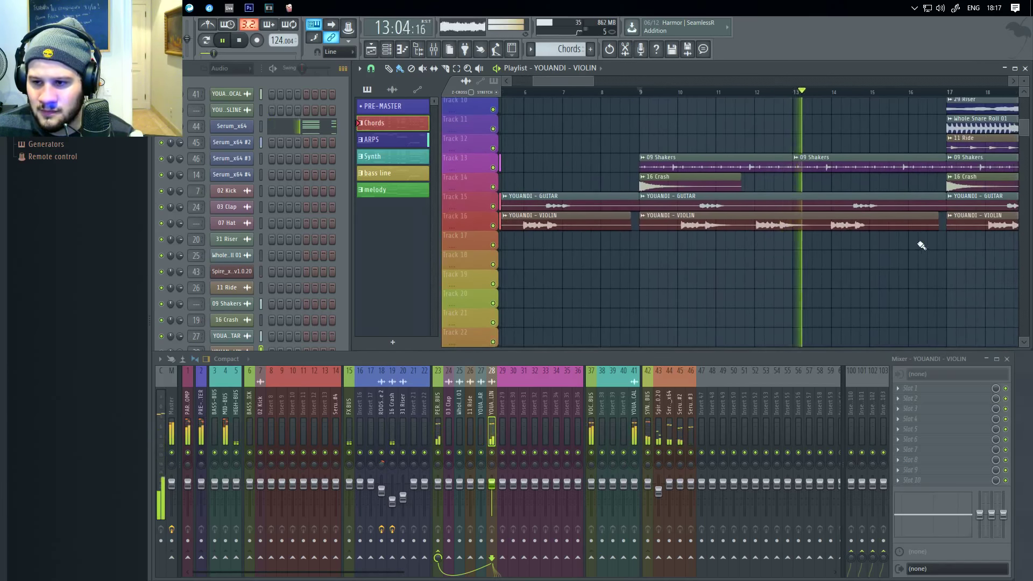
pyautogui.hscroll(3, 918, 242)
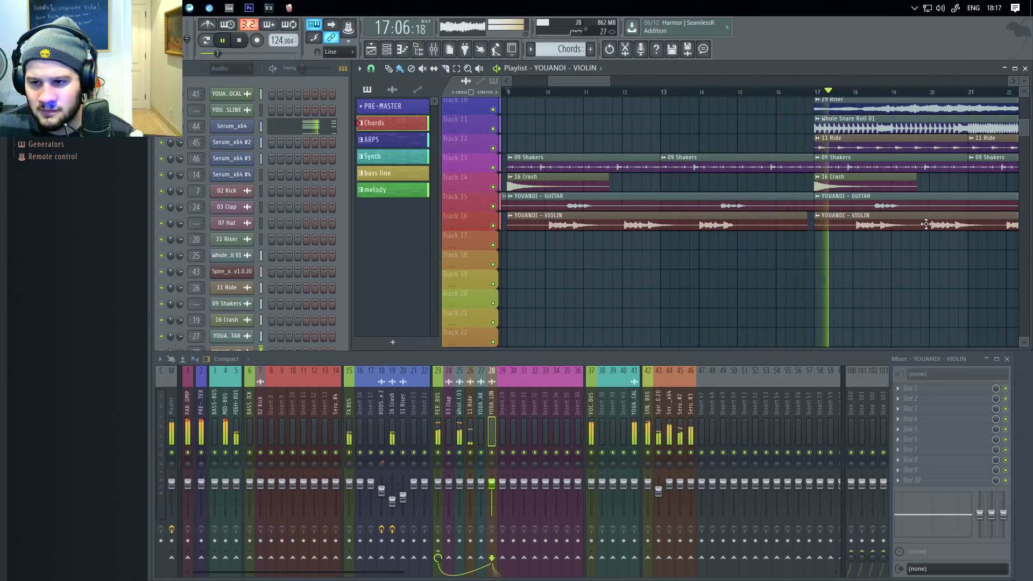
pyautogui.moveTo(844, 234); pyautogui.dragTo(751, 247)
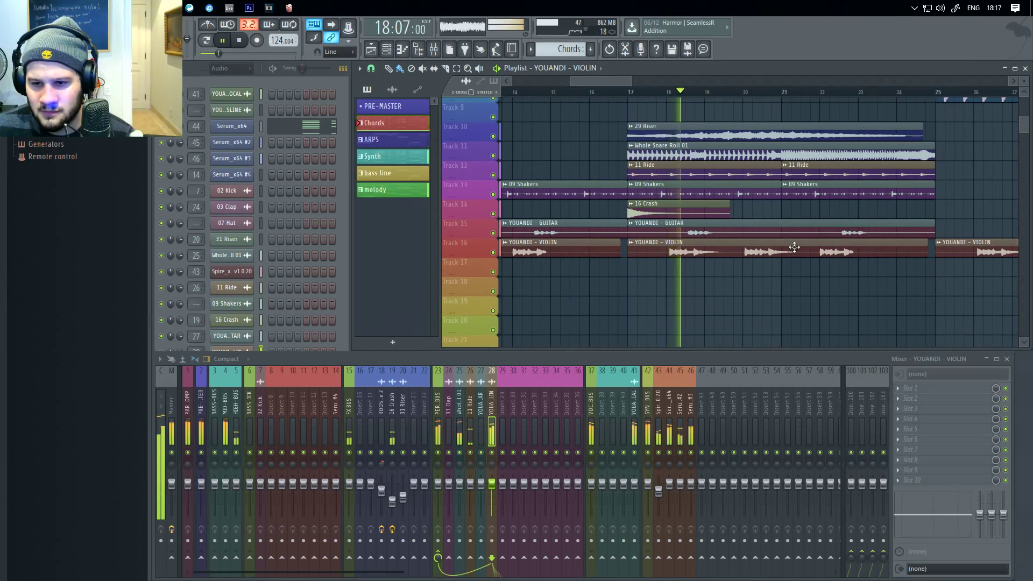
pyautogui.moveTo(829, 218); pyautogui.dragTo(718, 280)
# Pull the SYNTH BUS fader down during playback, then bring it back up to just below its starting level.
pyautogui.click(648, 483)
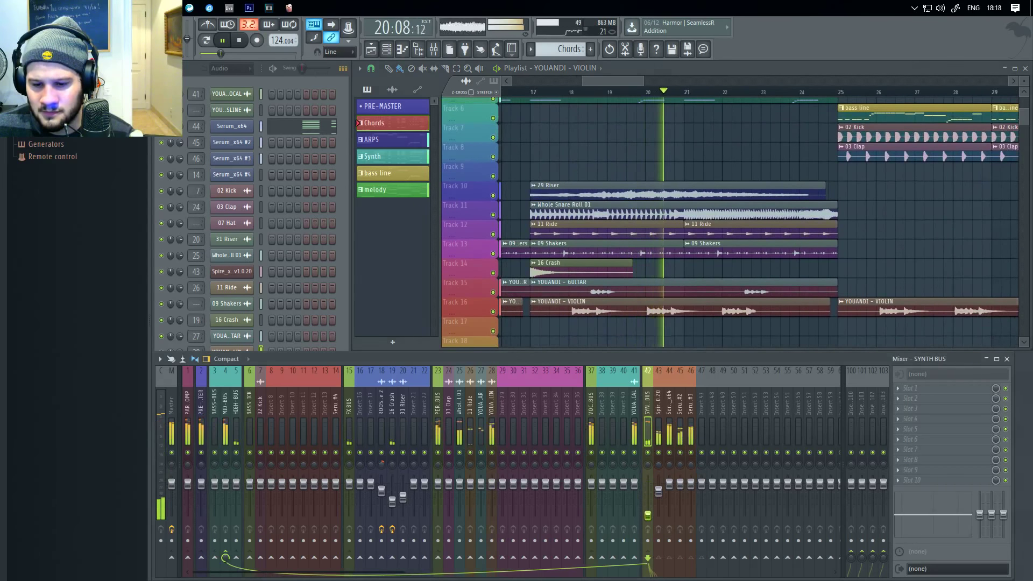
pyautogui.moveTo(648, 483)
pyautogui.mouseDown()
pyautogui.moveTo(648, 507)
pyautogui.moveTo(648, 487)
pyautogui.mouseUp()
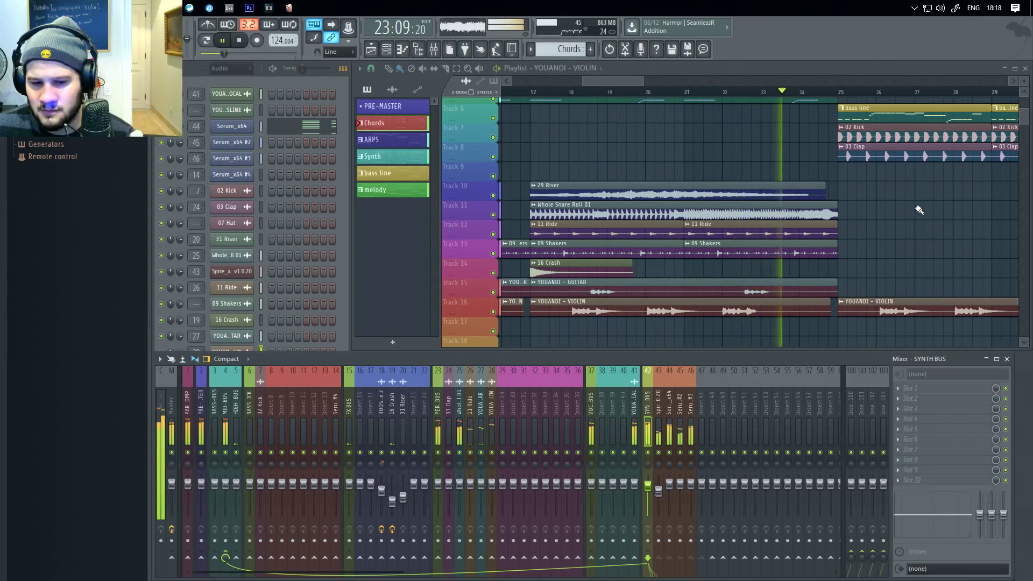
# Listen through the section from bar 25, stop playback and inspect where the violin clips meet at bar 25.
pyautogui.moveTo(886, 146); pyautogui.dragTo(766, 189)
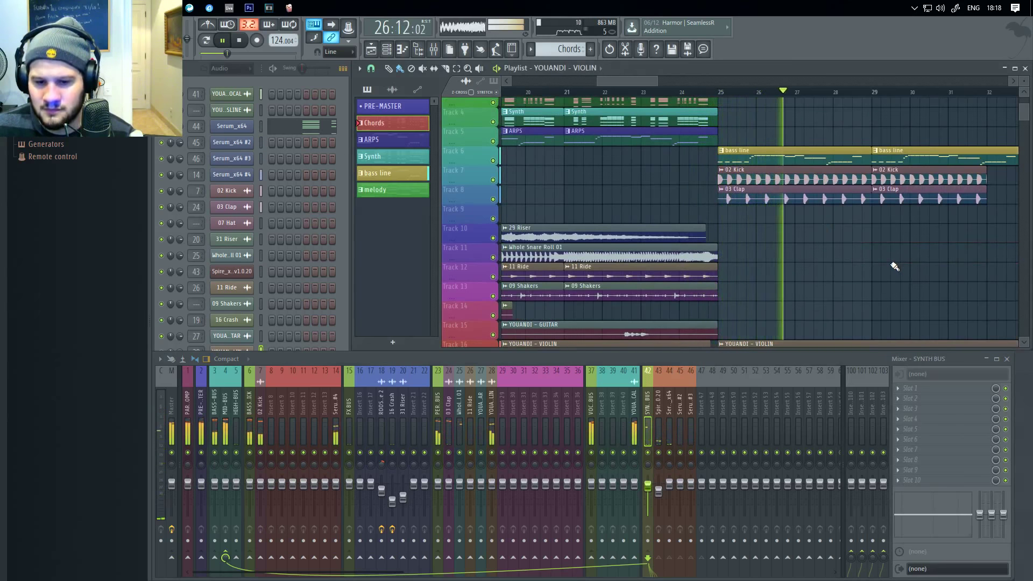
pyautogui.scroll(-3, 823, 263)
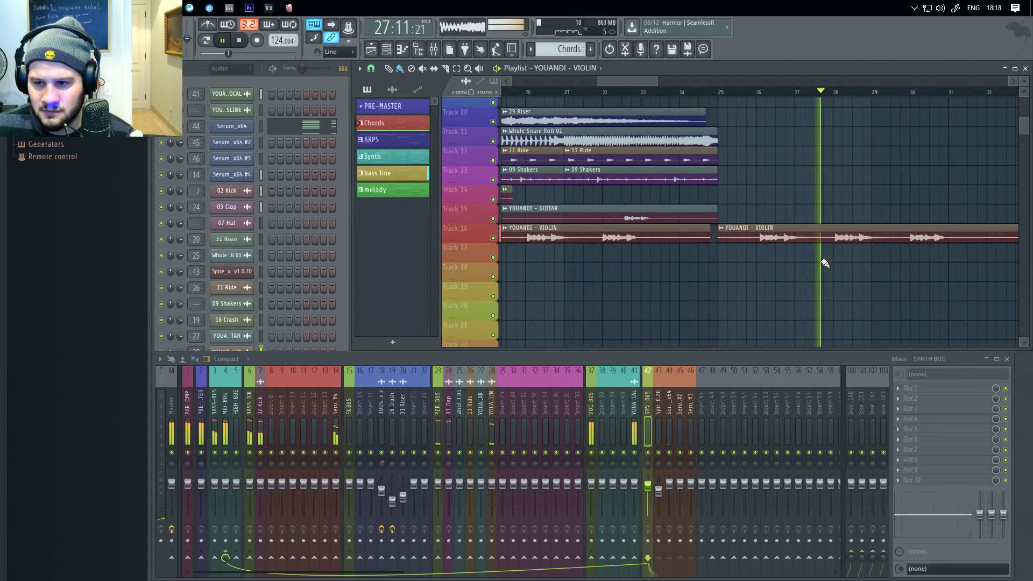
pyautogui.moveTo(797, 256); pyautogui.dragTo(628, 253)
pyautogui.press('space')
pyautogui.moveTo(738, 249); pyautogui.dragTo(752, 253)
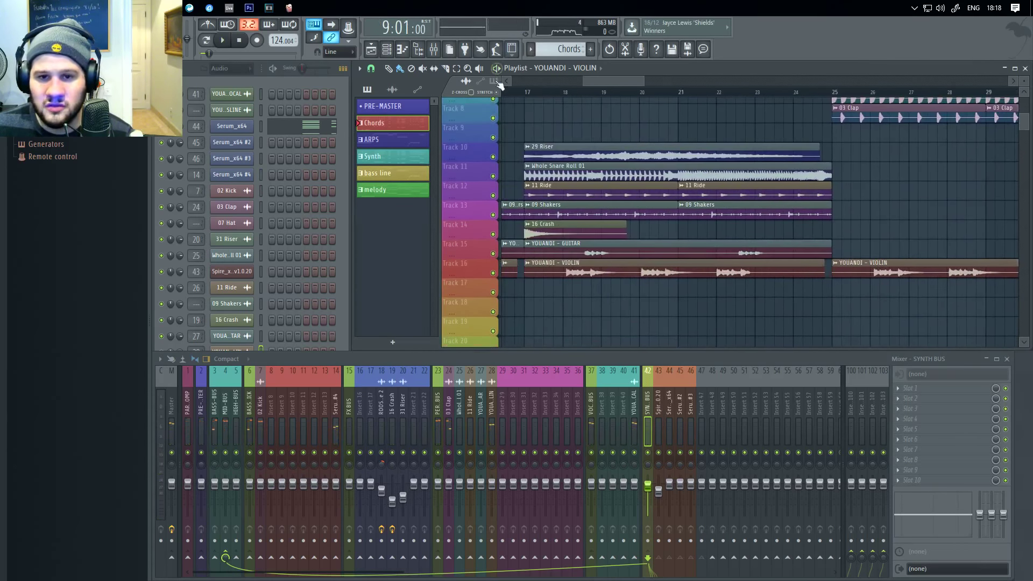
pyautogui.scroll(10, 798, 316)
pyautogui.moveTo(878, 272); pyautogui.dragTo(467, 224)
pyautogui.moveTo(840, 227); pyautogui.dragTo(796, 235)
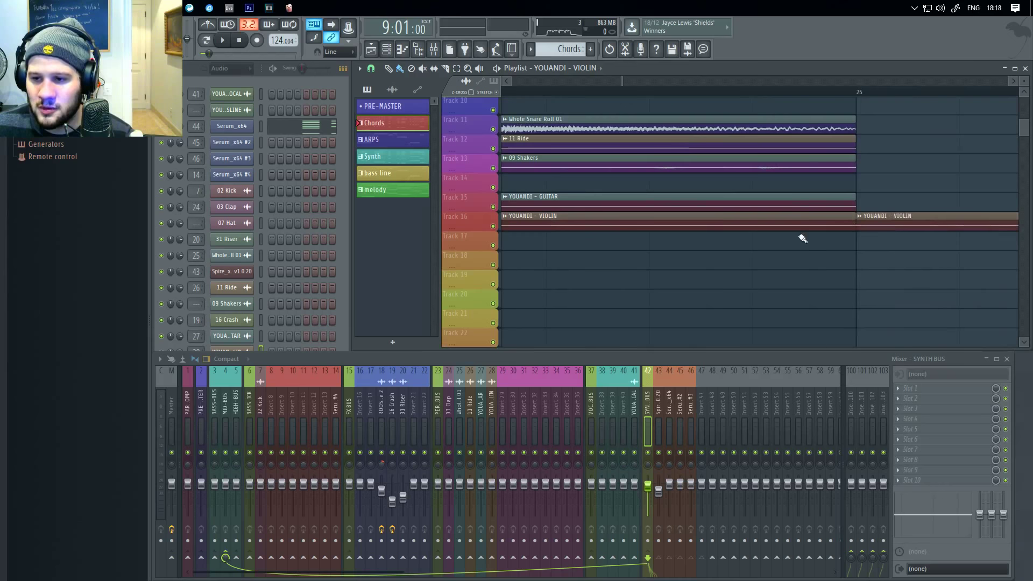
# Save the project.
pyautogui.scroll(-10, 800, 235)
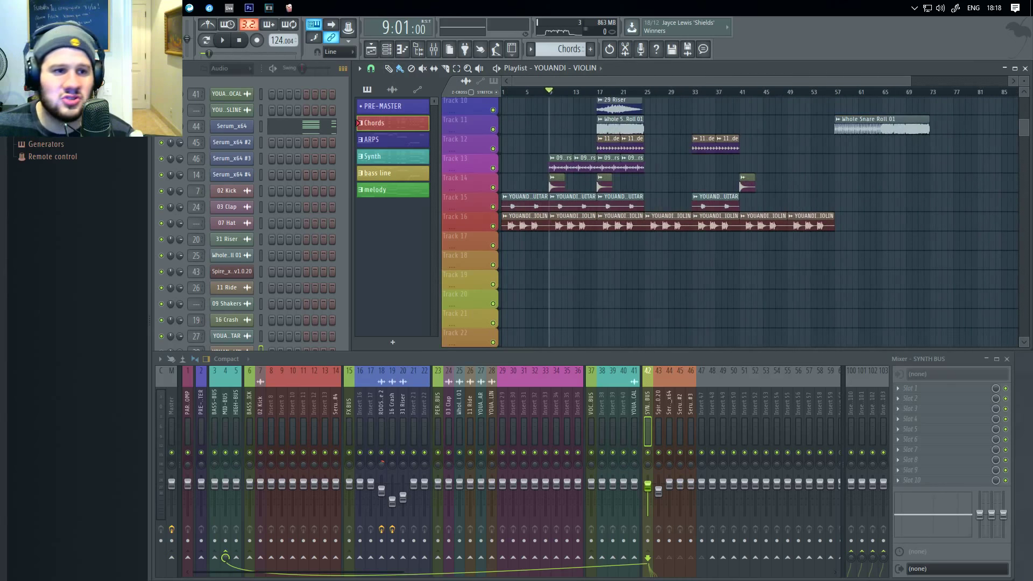
pyautogui.hotkey('ctrl', 's')
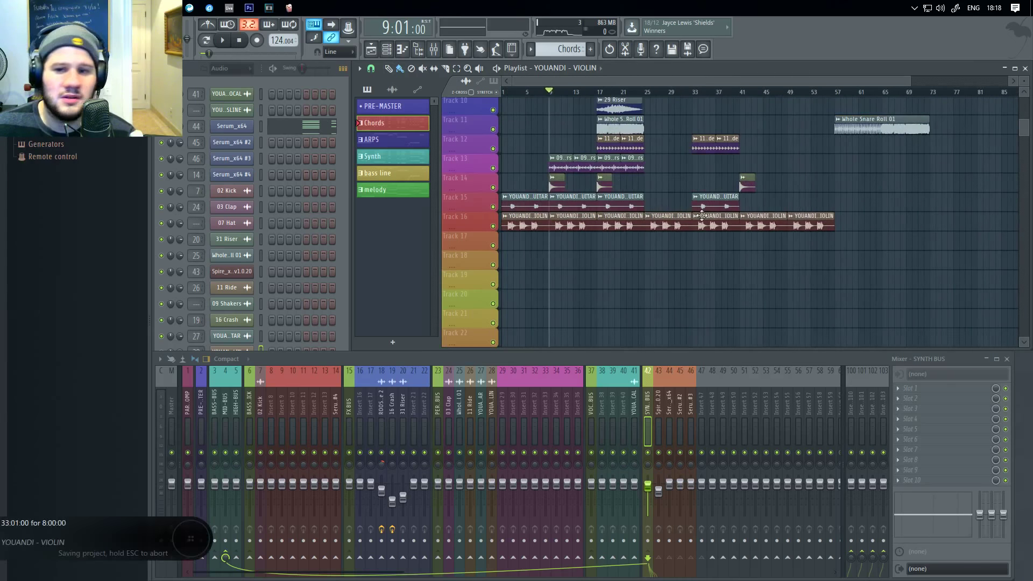
# Look over the full arrangement in the playlist, from the vocal track down to the violin track.
pyautogui.scroll(9, 638, 198)
pyautogui.scroll(-5, 750, 224)
pyautogui.click(825, 231)
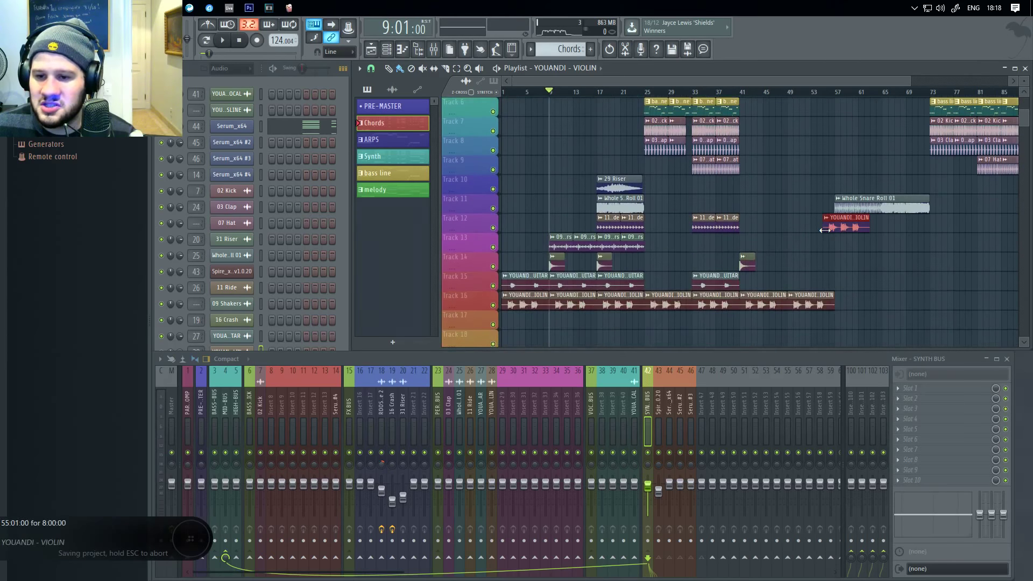
pyautogui.scroll(5, 789, 240)
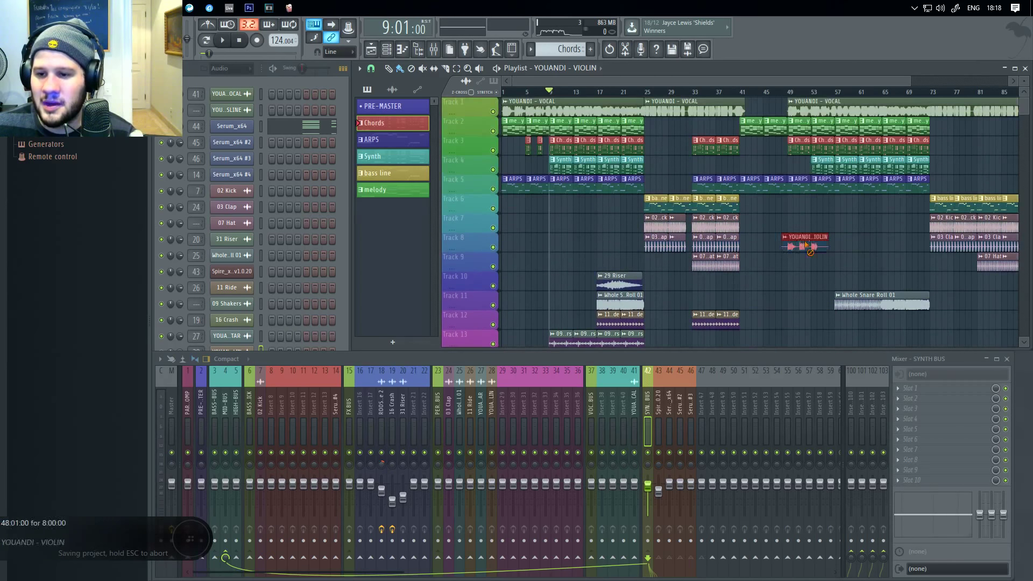
pyautogui.scroll(-7, 764, 219)
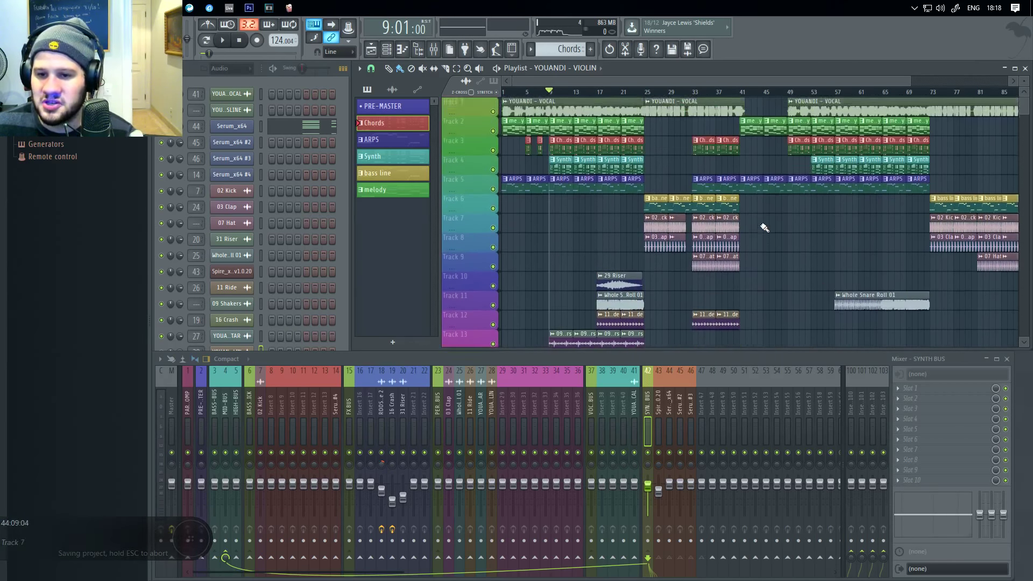
pyautogui.scroll(7, 783, 224)
pyautogui.scroll(-7, 780, 226)
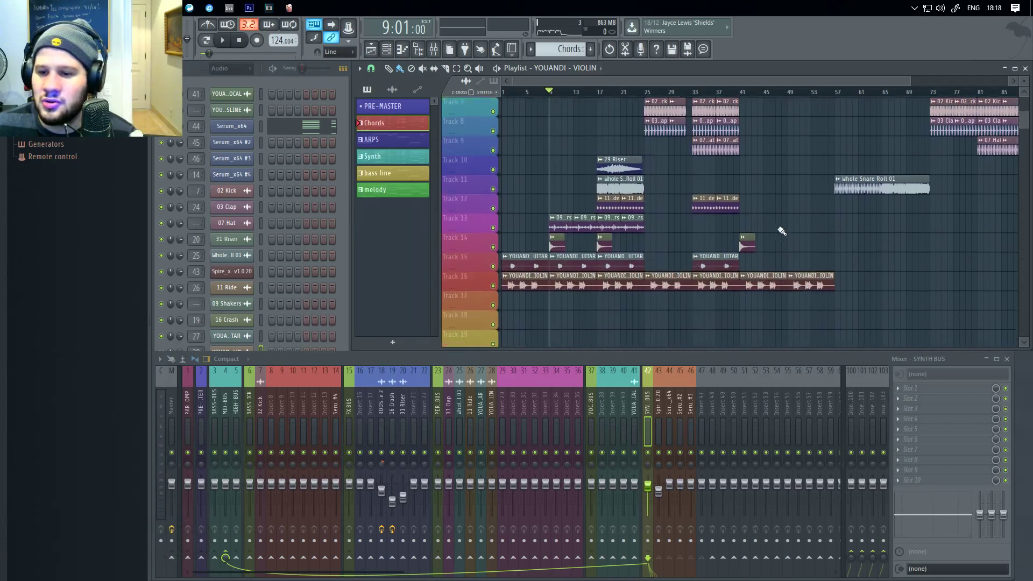
pyautogui.scroll(7, 778, 231)
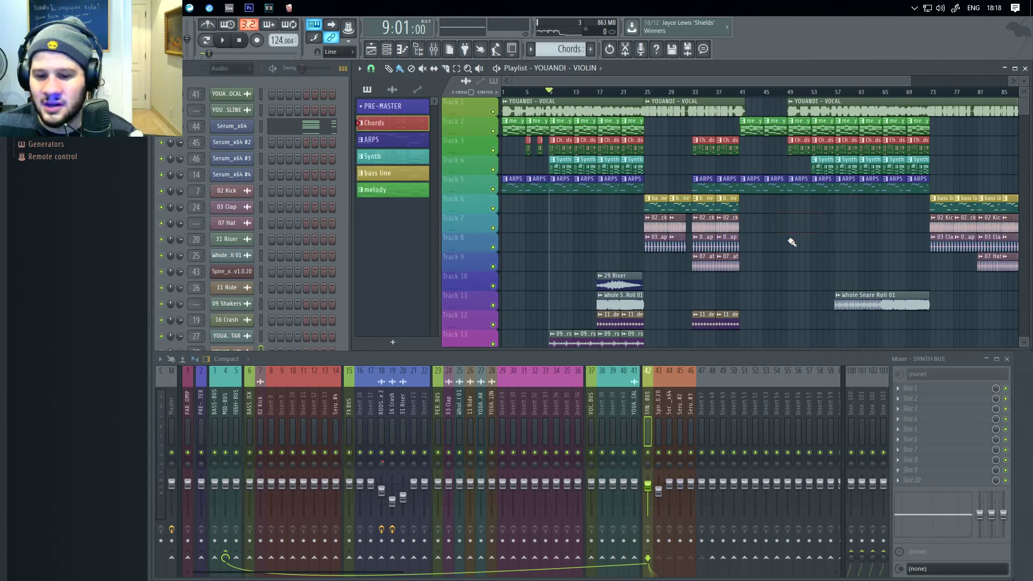